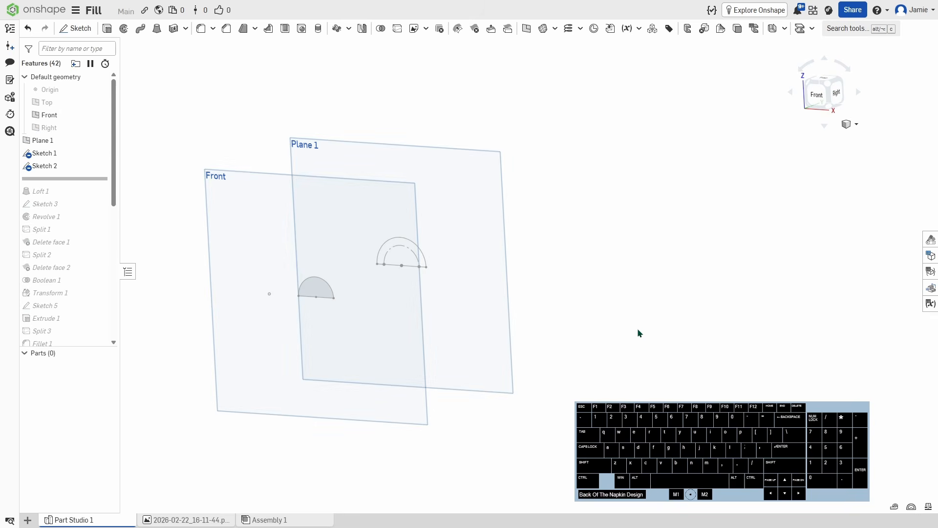
Inspect the definitions of Plane 1 and the half-circle Sketch 1, turning off the display of sketch constraints
double_click(47, 144)
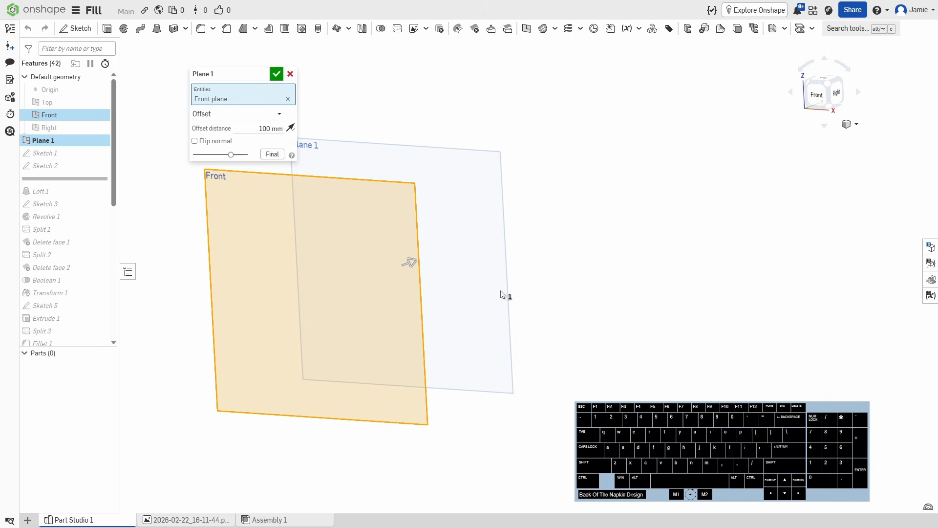
left_click(277, 74)
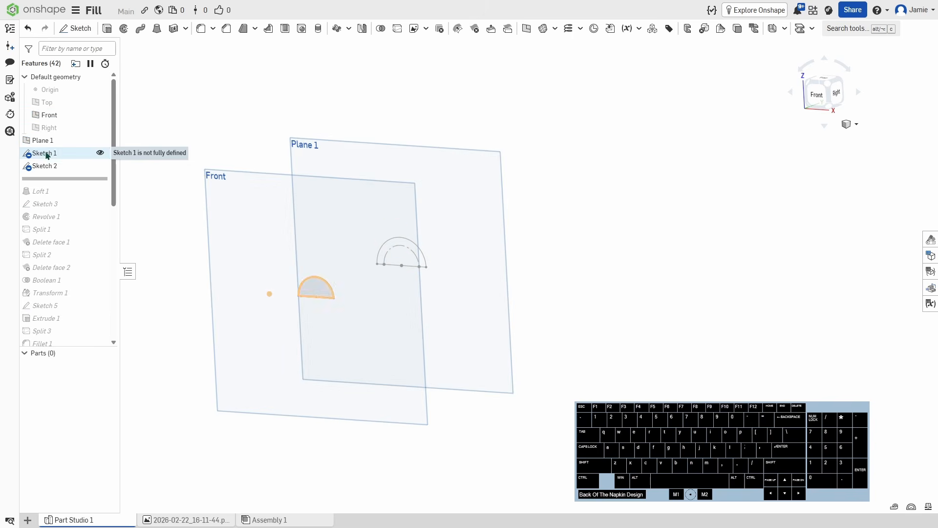
left_click(47, 154)
double_click(48, 153)
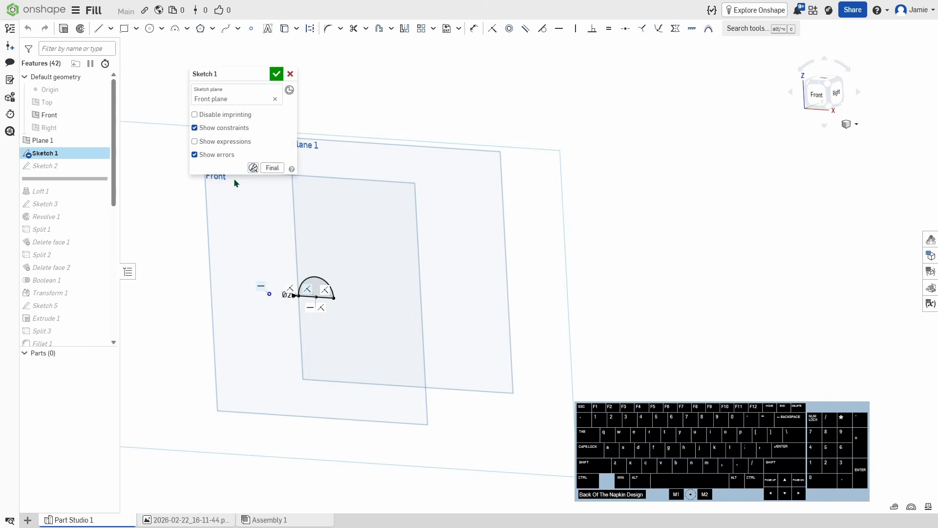
scroll(293, 289, "up", 5)
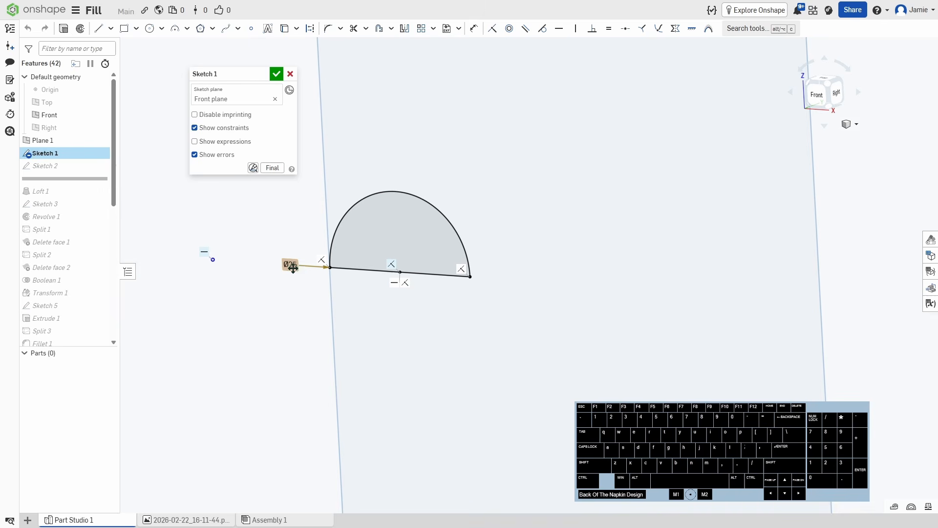
left_click(195, 128)
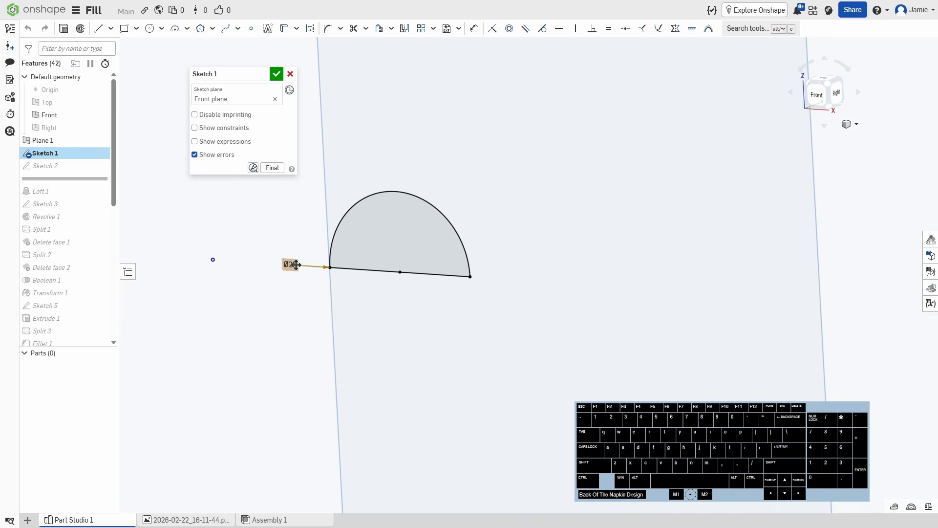
scroll(296, 264, "down", 5)
left_click(276, 74)
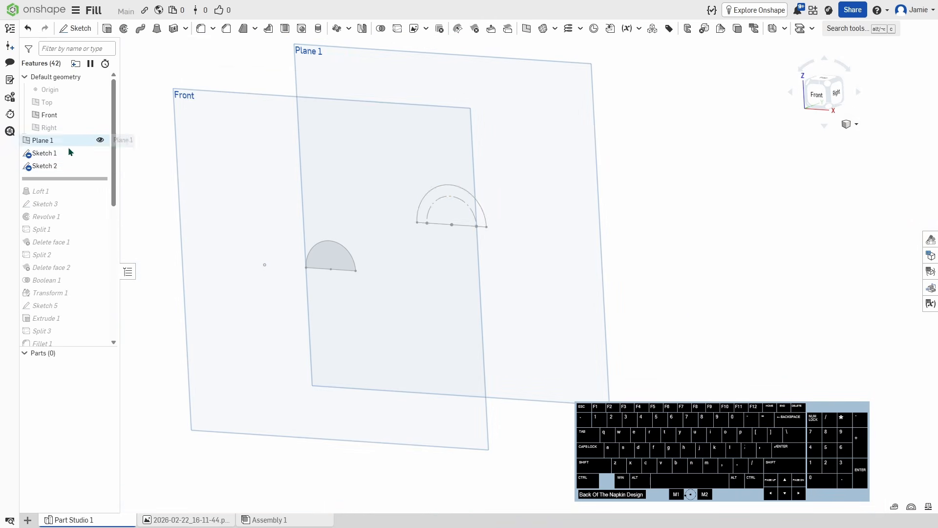
Inspect the offset half-circle profile of Sketch 2 on Plane 1
double_click(45, 167)
scroll(470, 219, "up", 5)
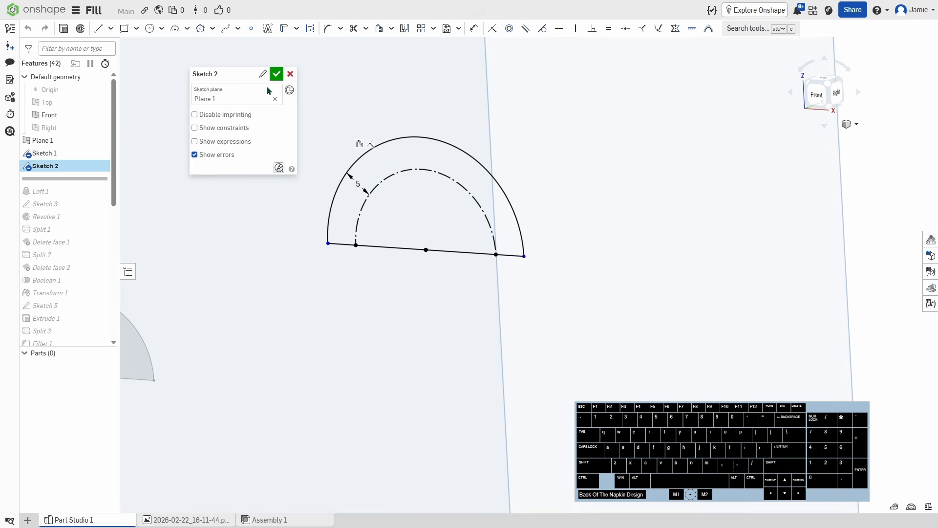
left_click(276, 74)
scroll(260, 228, "down", 5)
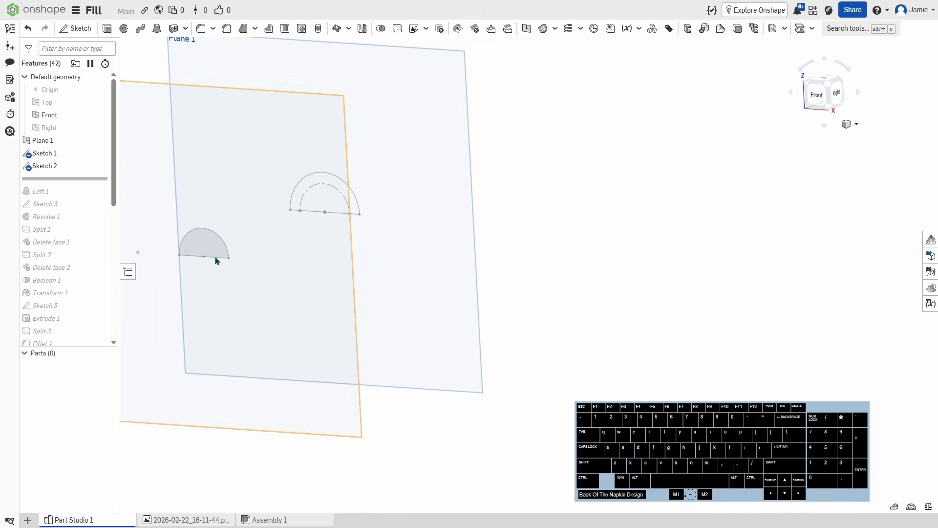
Roll the feature history forward past Loft 1, Sketch 3, Revolve 1 and Split 1, examining the handle and ball surfaces
left_click_drag(80, 179, 81, 191)
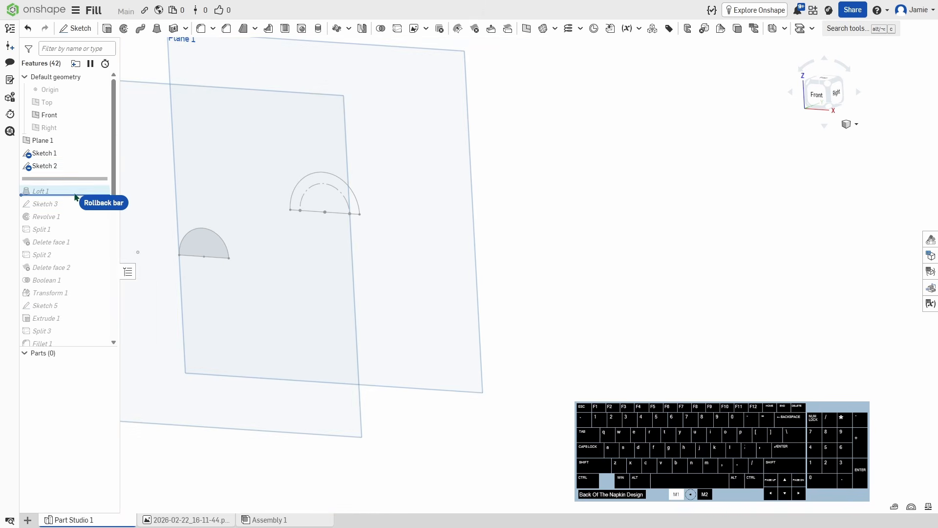
right_click_drag(373, 282, 479, 291)
left_click_drag(60, 190, 80, 227)
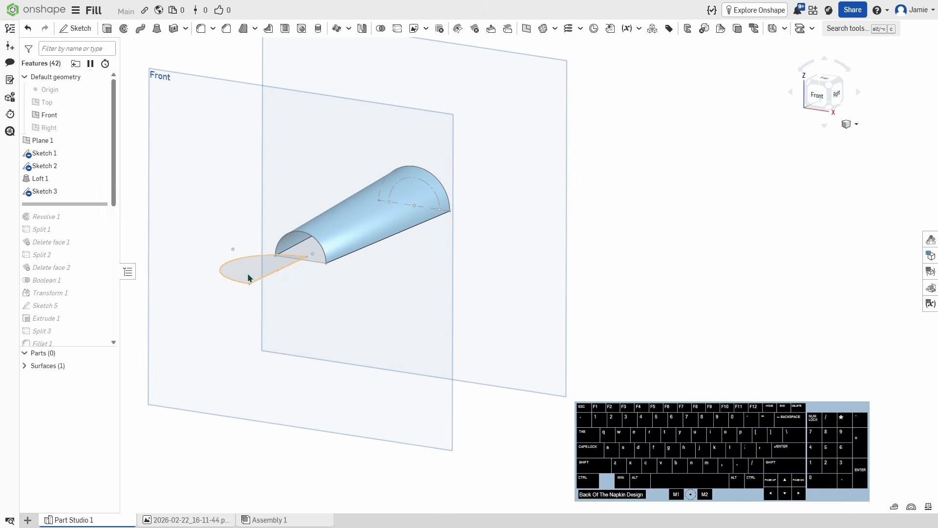
left_click_drag(62, 205, 67, 222)
right_click_drag(264, 317, 293, 274)
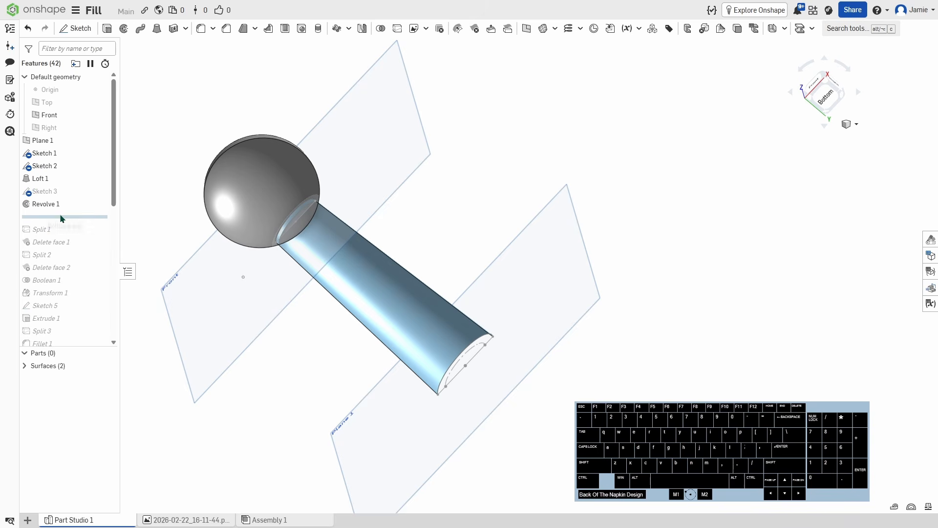
left_click_drag(61, 216, 64, 235)
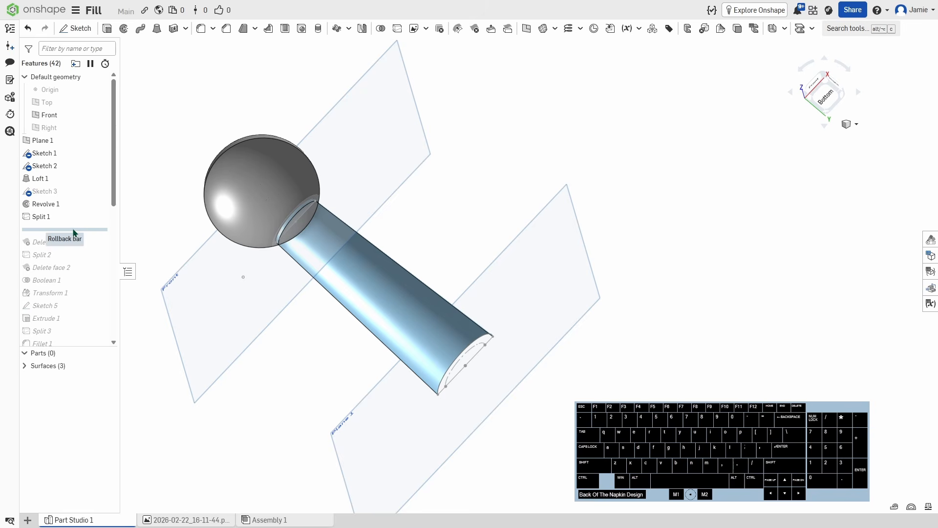
right_click_drag(211, 275, 313, 290)
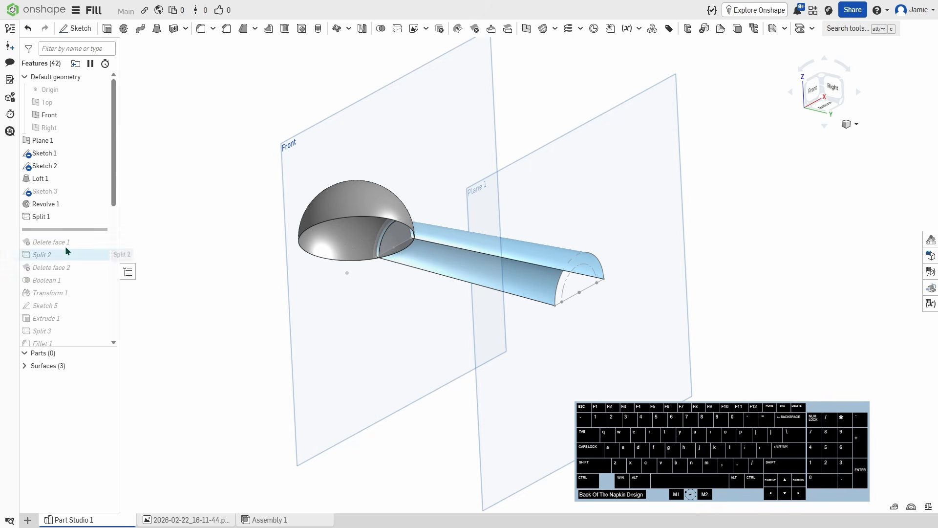
Roll the feature history forward through the face deletions, Boolean 1, Transform 1 and Extrude 1 to just after Split 3
left_click_drag(72, 229, 85, 267)
right_click_drag(285, 360, 382, 333)
left_click_drag(71, 267, 75, 299)
scroll(284, 349, "down", 5)
mouse_move(284, 349)
right_mouse_down()
mouse_move(306, 355)
mouse_move(302, 343)
right_mouse_up()
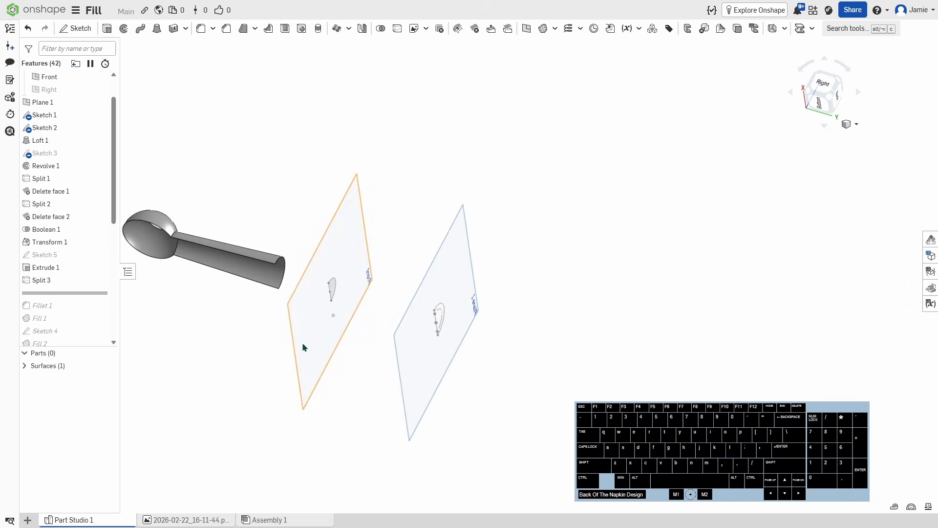
middle_click_drag(303, 345, 464, 308)
right_click_drag(396, 261, 361, 230)
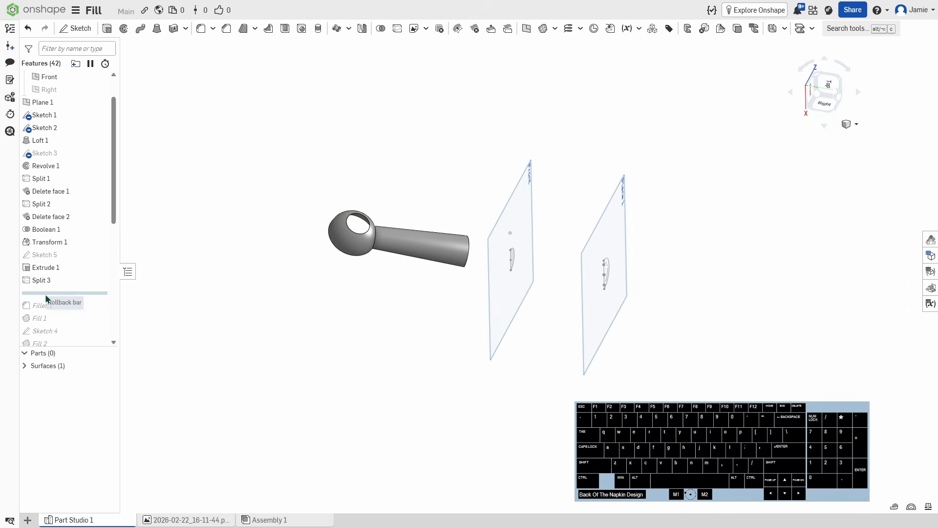
Roll the feature history forward past Fillet 1, Fill 1 and Sketch 4, examining the underside of the surface body
left_click_drag(55, 292, 71, 308)
right_click_drag(289, 276, 296, 196)
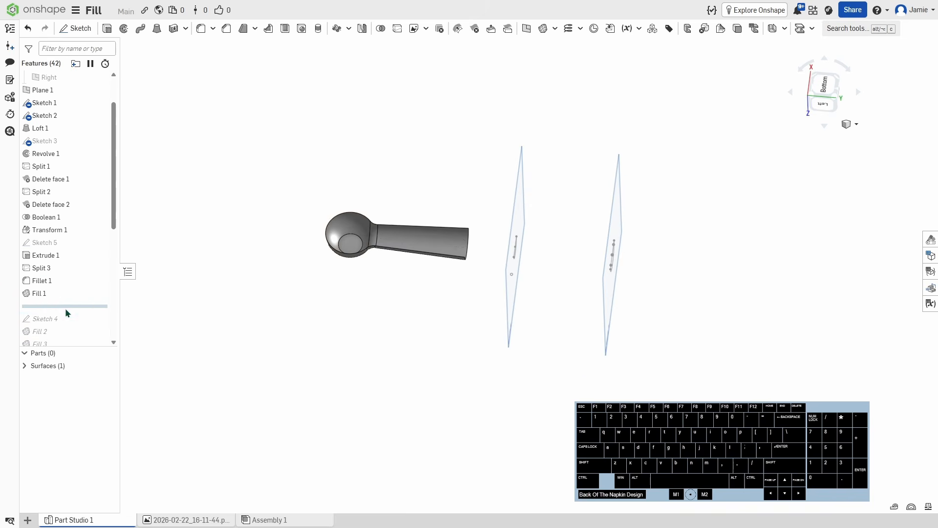
left_click_drag(65, 307, 67, 317)
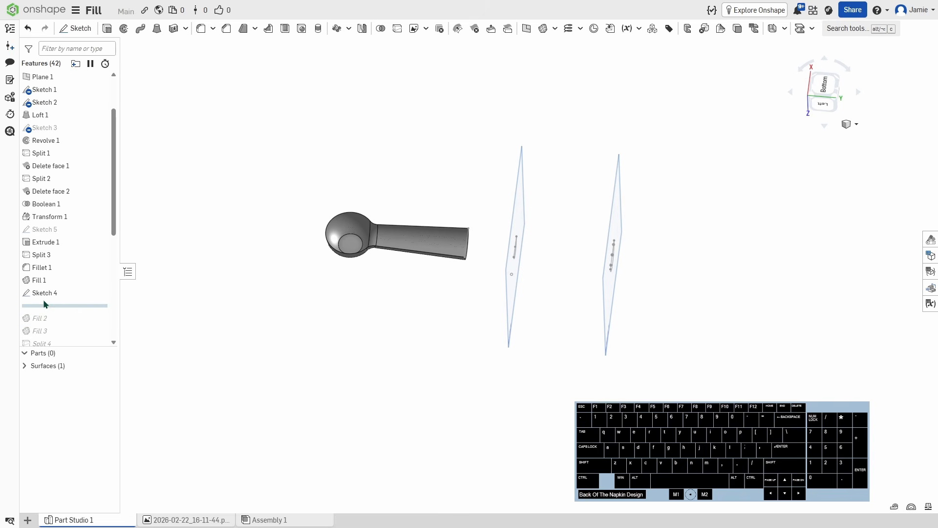
right_click_drag(312, 317, 370, 310)
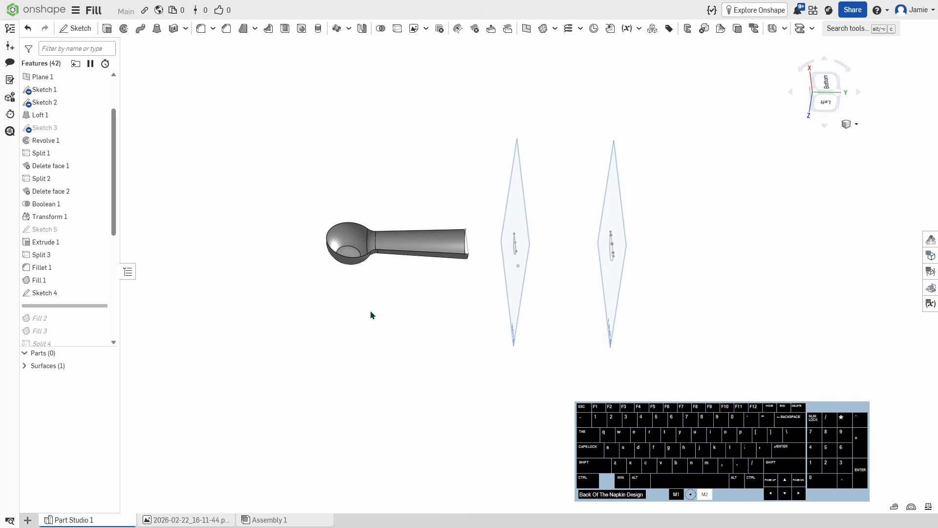
right_click_drag(452, 308, 458, 256)
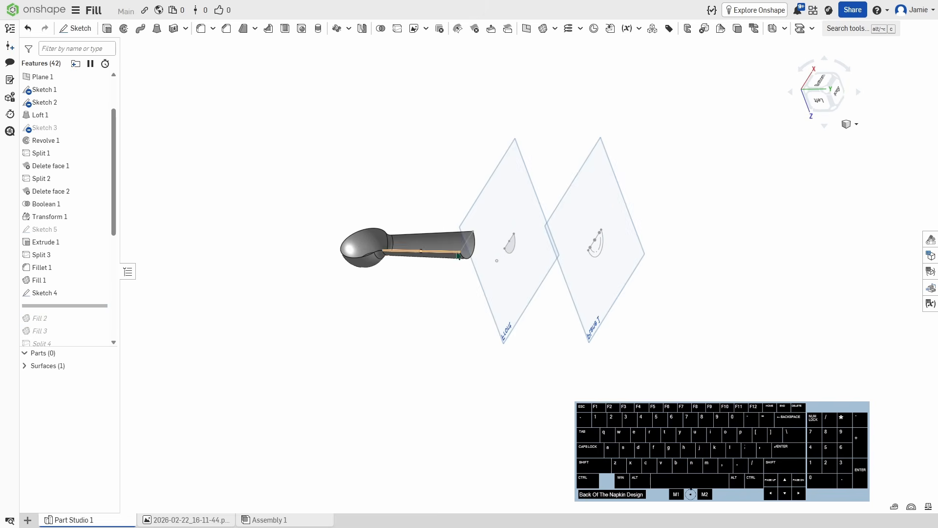
Roll the feature history forward past Fill 2, Fill 3 and Split 4, inspecting the split solid
mouse_move(55, 306)
left_mouse_down()
mouse_move(58, 316)
mouse_move(58, 288)
left_mouse_up()
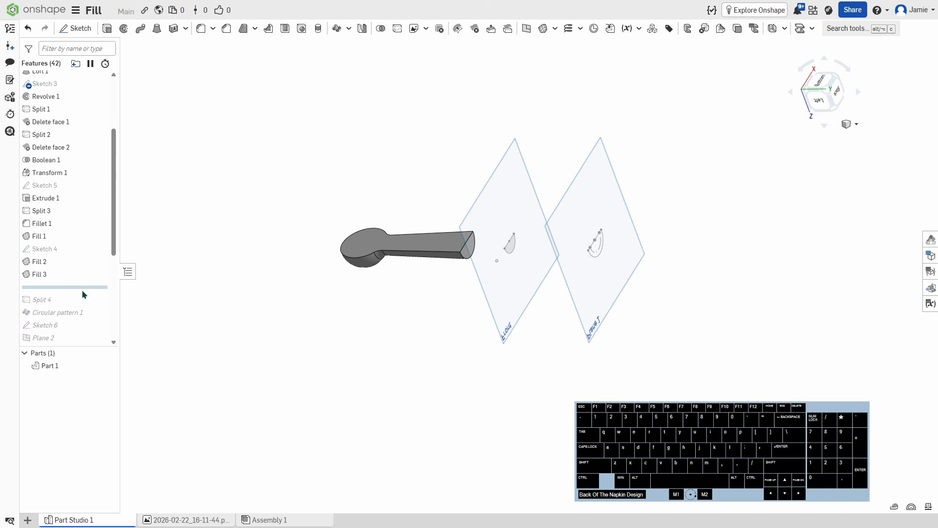
left_click_drag(71, 290, 73, 302)
right_click_drag(323, 274, 368, 377)
Hide the profile sketches, the Front plane and Plane 1
mouse_move(660, 372)
left_mouse_down()
mouse_move(555, 249)
mouse_move(500, 202)
left_mouse_up()
key("y")
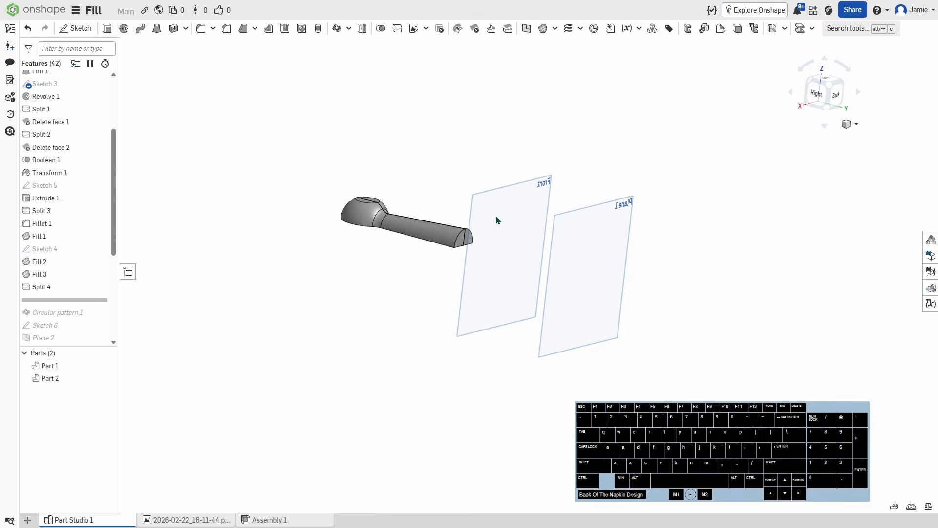
left_click(542, 241)
key("y")
left_click(550, 254)
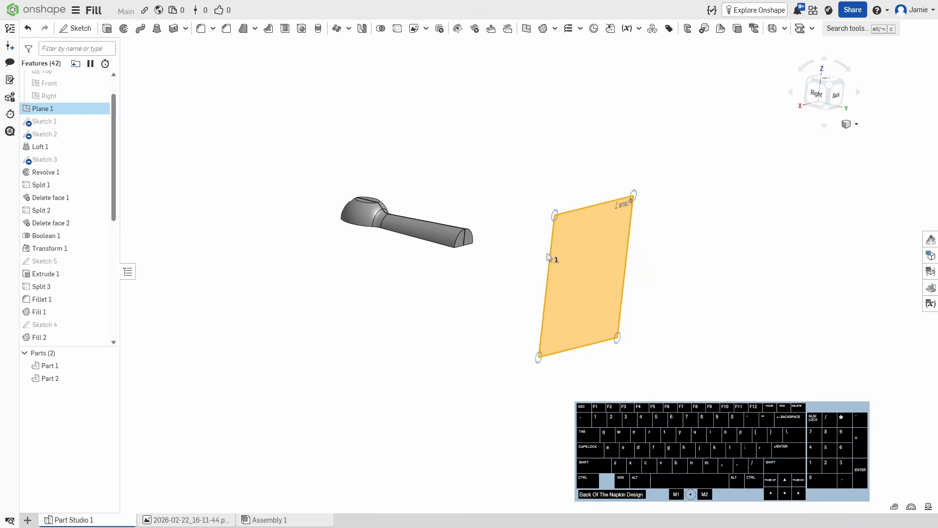
key("y")
Start a circular part pattern of Part 1 and Part 2 about a mate connector at the origin
scroll(377, 201, "up", 4)
right_click_drag(513, 190, 559, 248)
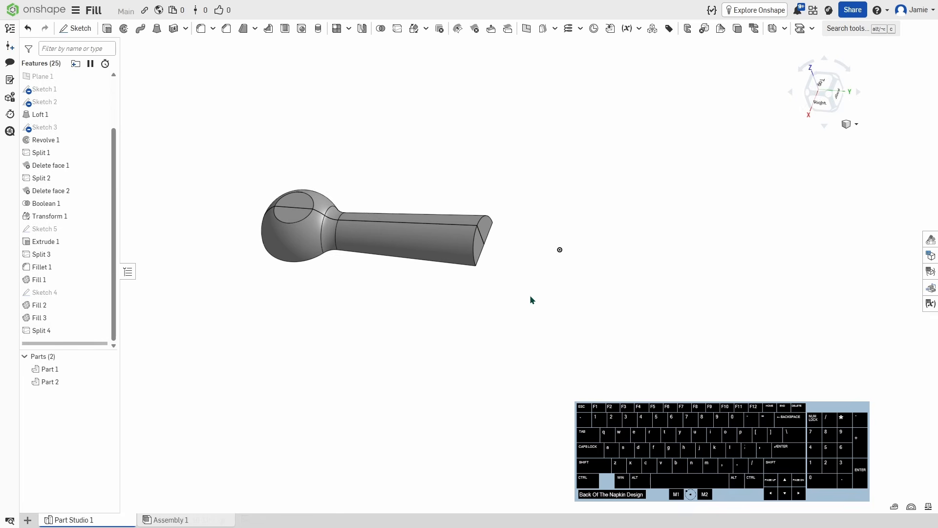
middle_click_drag(571, 342, 557, 306)
scroll(557, 306, "up", 1)
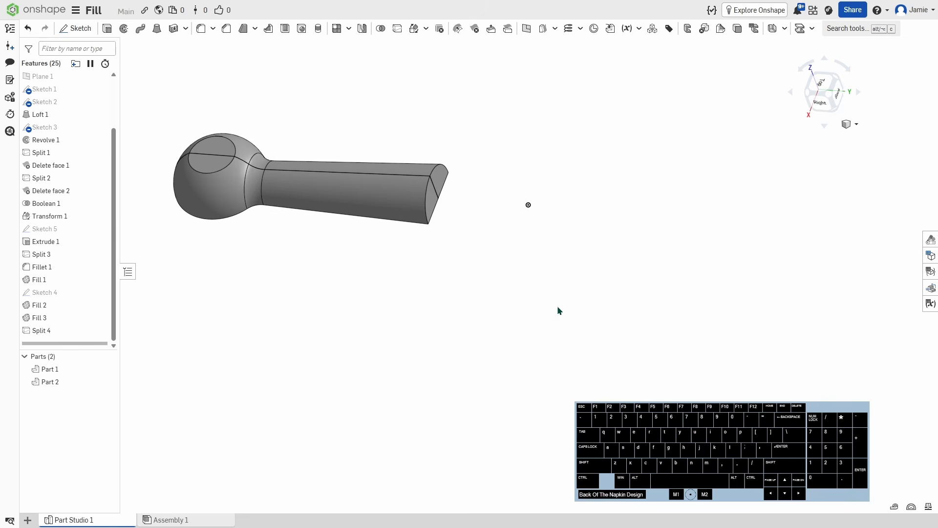
scroll(557, 306, "down", 1)
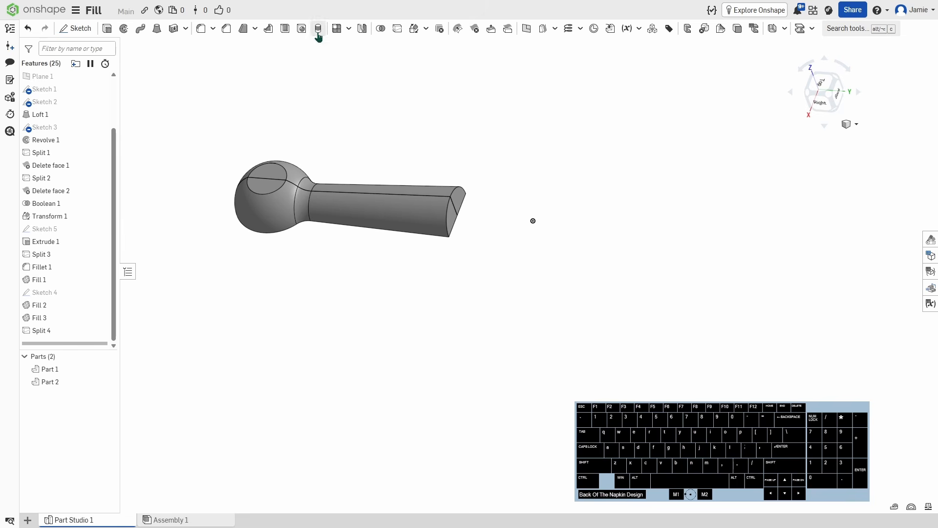
left_click(348, 28)
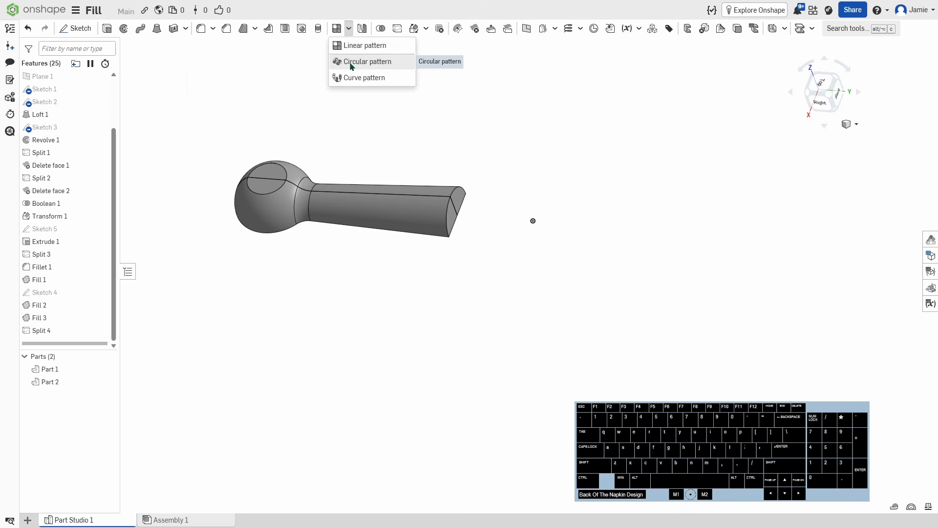
left_click(350, 62)
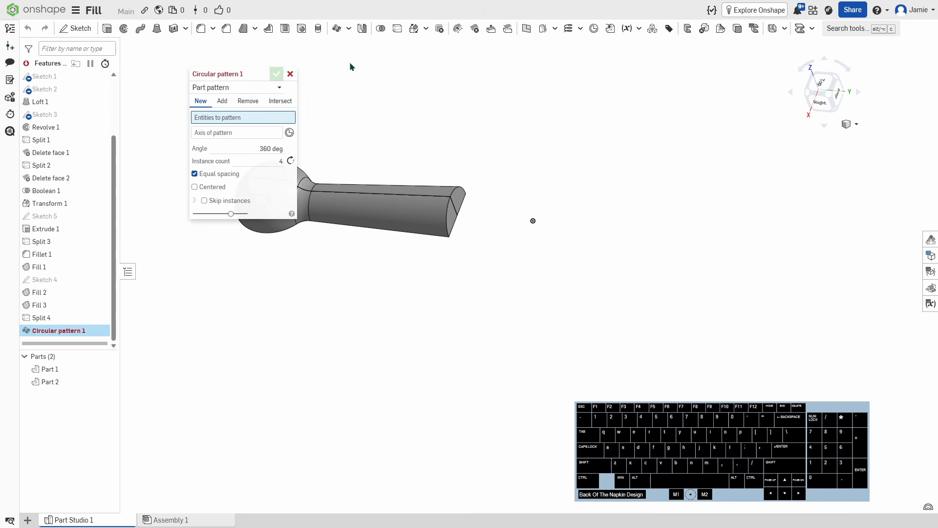
left_click(389, 191)
left_click(383, 209)
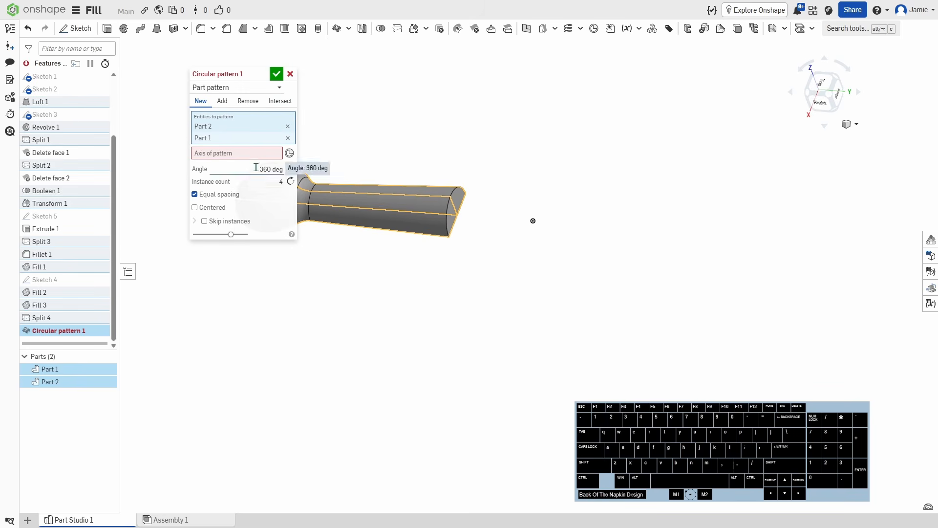
left_click(288, 153)
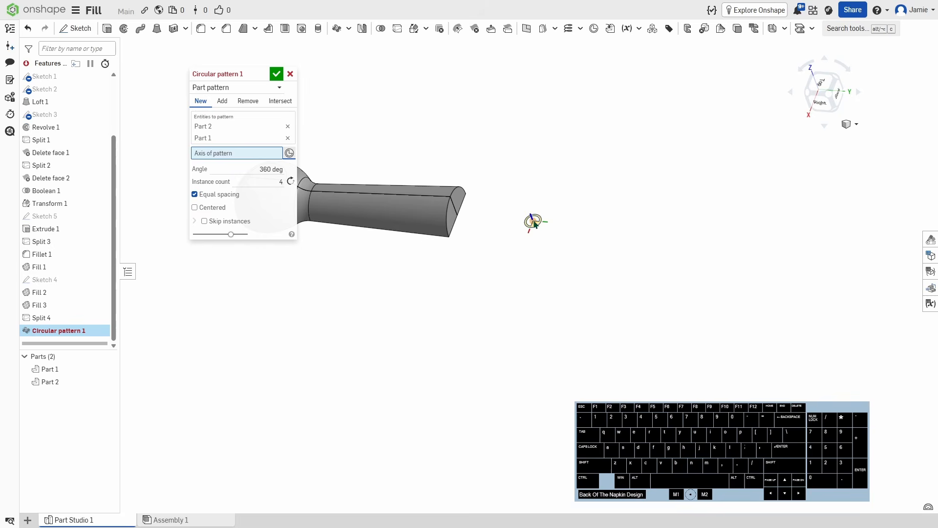
left_click(534, 222)
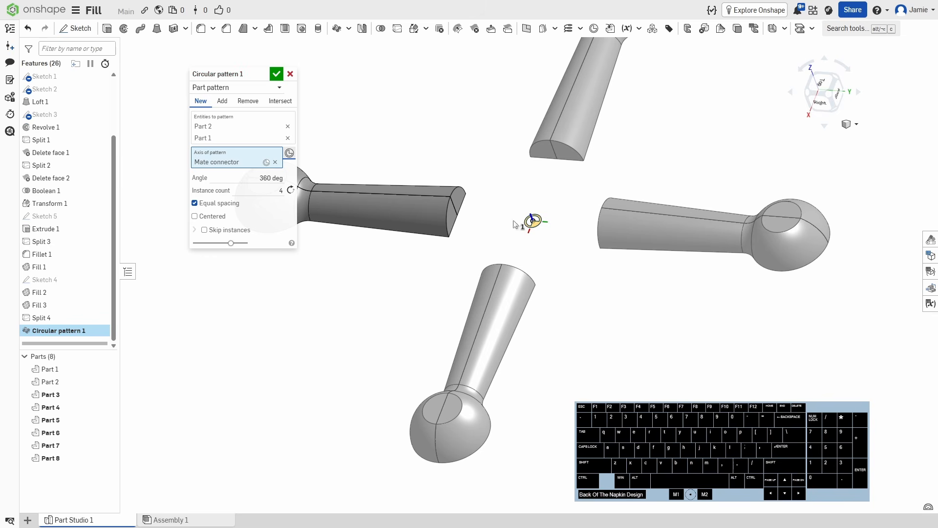
Set the circular pattern to 2 instances over an angle of 90 degrees
left_click(269, 190)
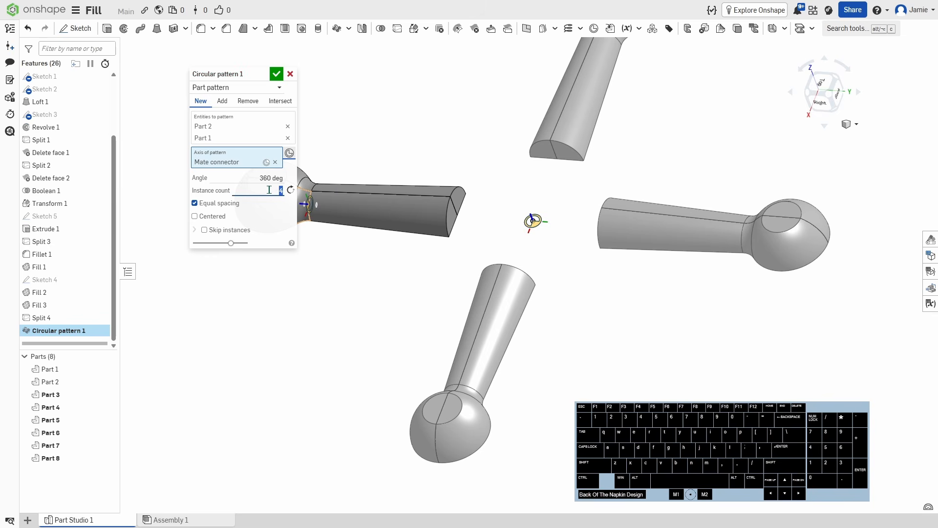
type("2")
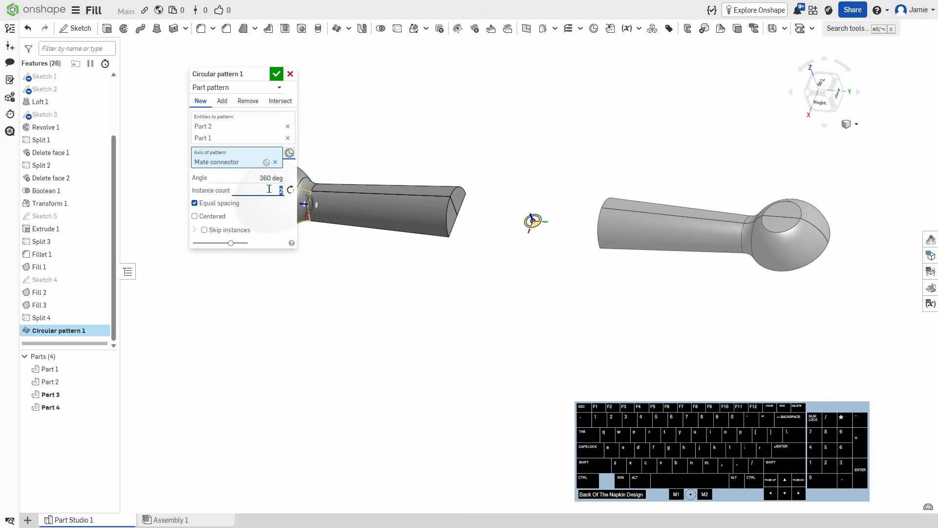
left_click(258, 179)
type("90")
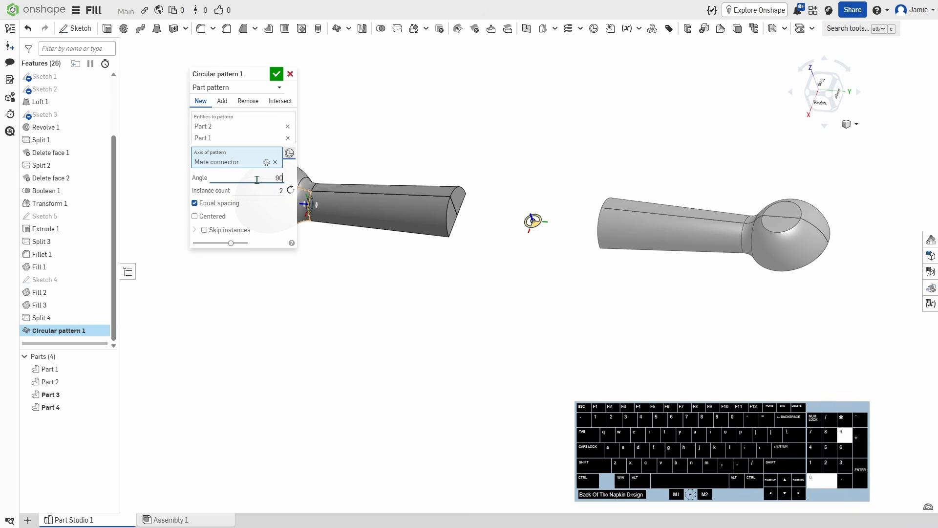
key("Return")
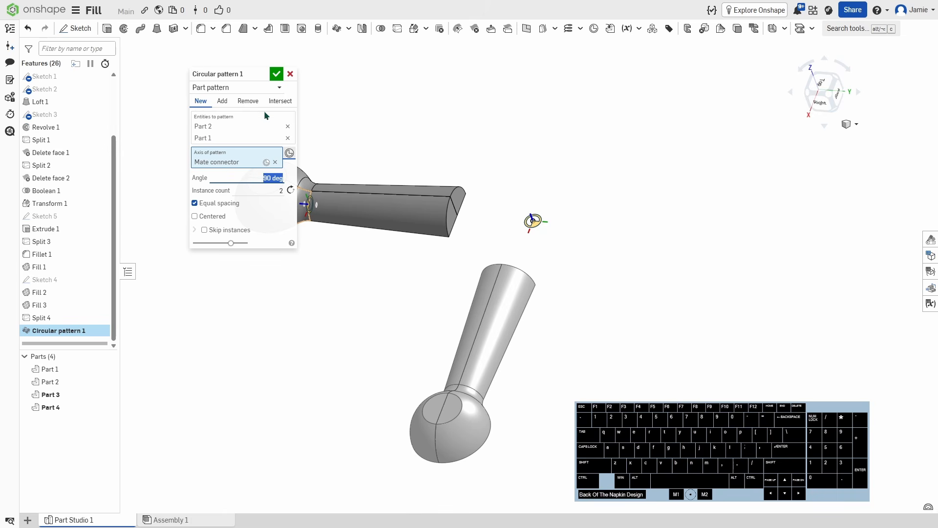
right_click_drag(663, 314, 652, 324)
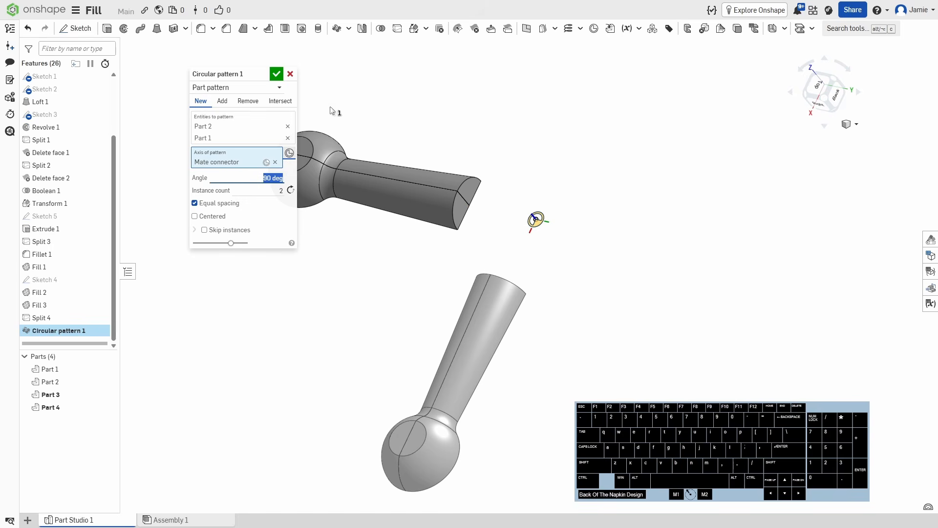
Accept the circular pattern of the two handle halves
left_click(277, 74)
right_click_drag(326, 318, 424, 234)
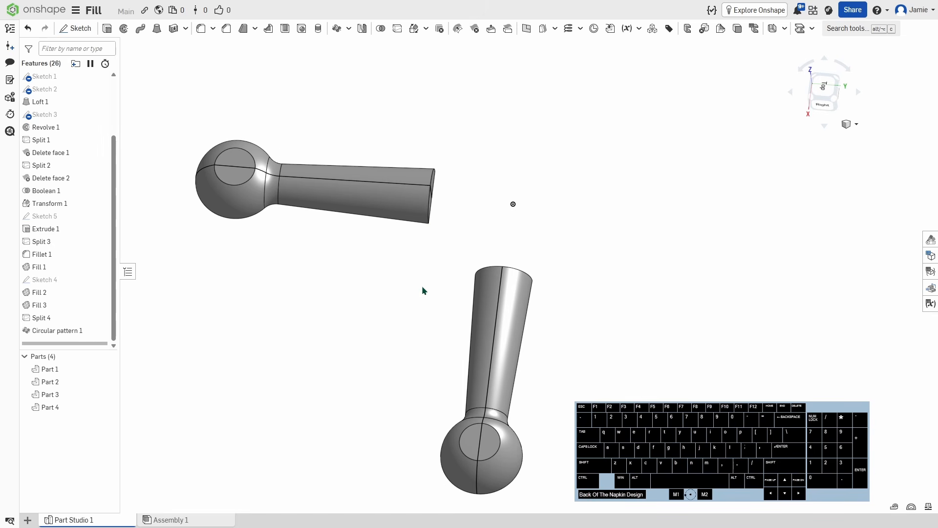
mouse_move(423, 291)
right_mouse_down()
mouse_move(454, 277)
mouse_move(405, 288)
right_mouse_up()
Start a sketch on the Top plane and make that plane visible
scroll(88, 147, "up", 3)
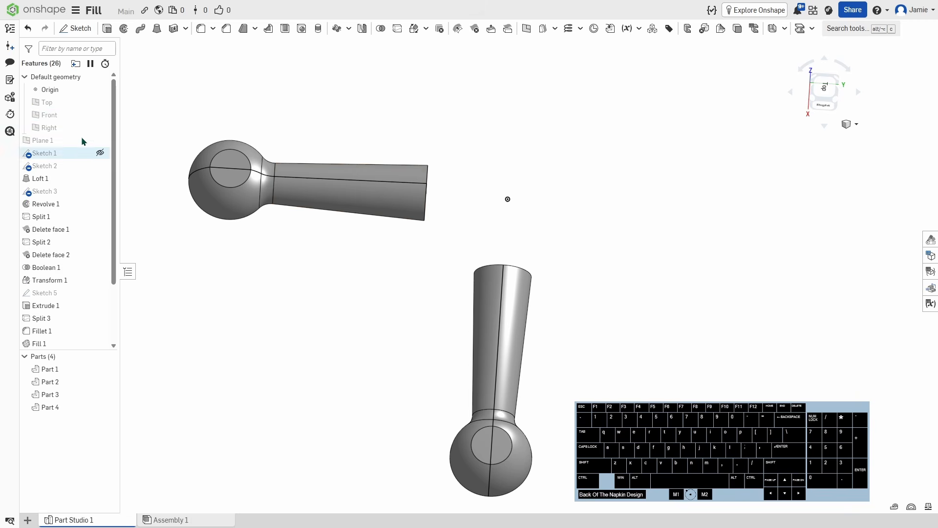
left_click(102, 103)
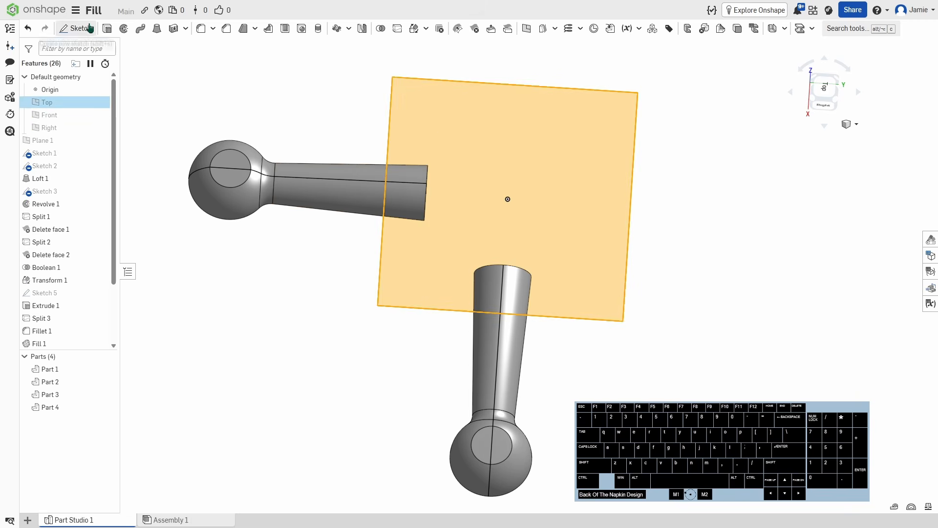
left_click(76, 28)
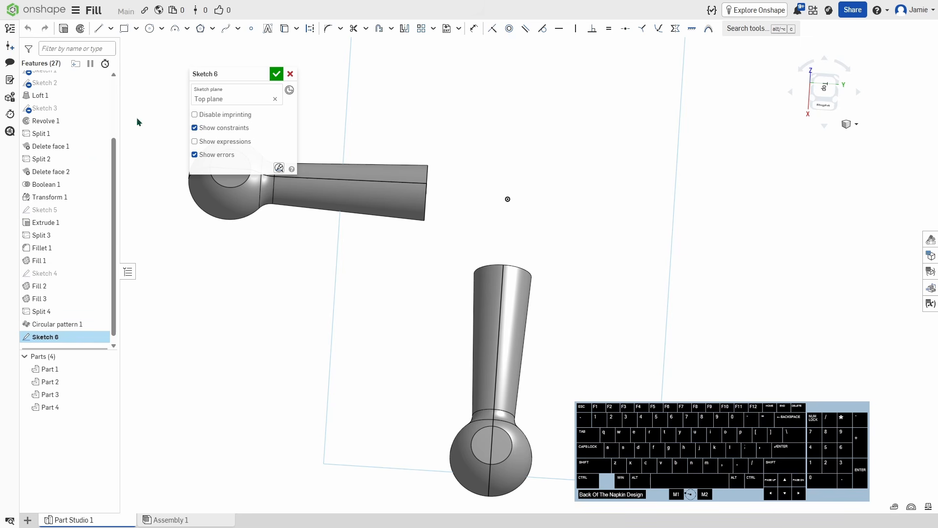
scroll(98, 118, "up", 5)
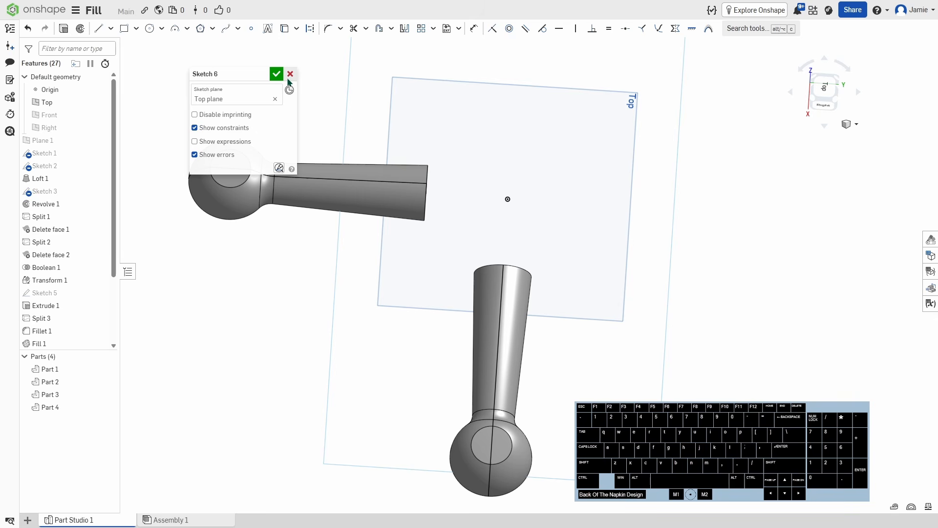
Sketch a three-point arc of about 34 mm radius joining the inner lower corners of the two handles' end faces, tangent to a handle edge
middle_click_drag(518, 216, 528, 233)
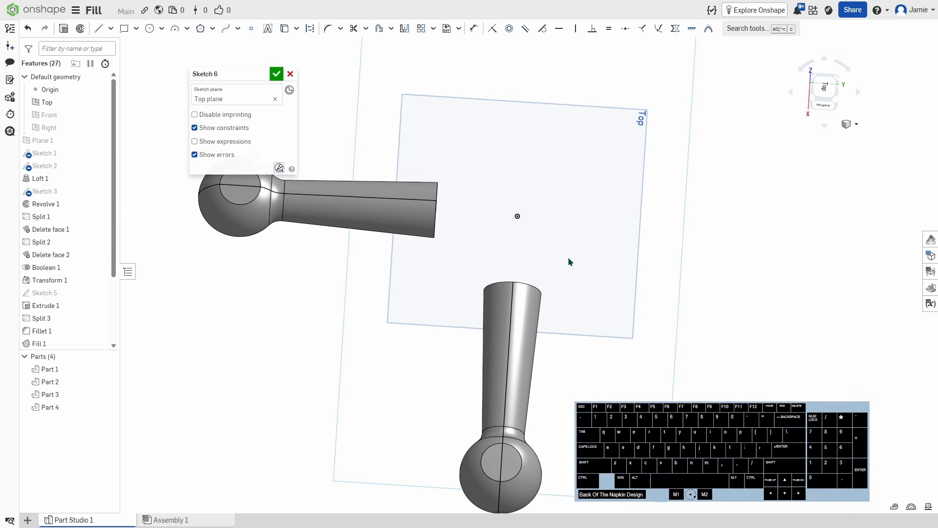
right_click_drag(570, 257, 564, 260)
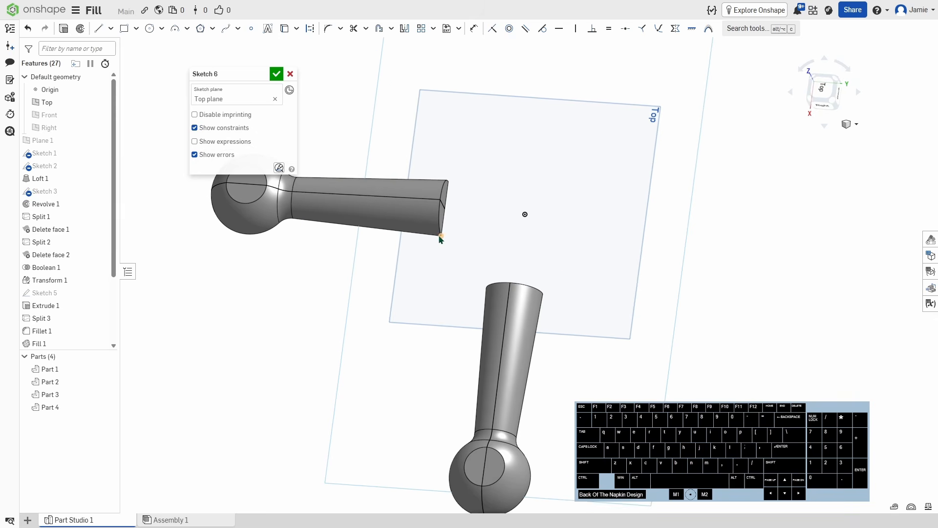
right_click_drag(481, 269, 483, 289)
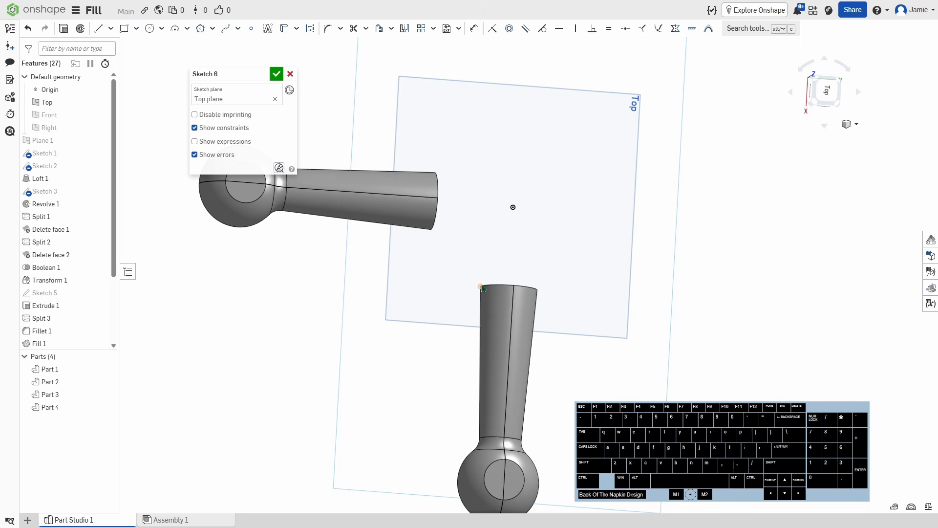
right_click_drag(478, 255, 441, 205)
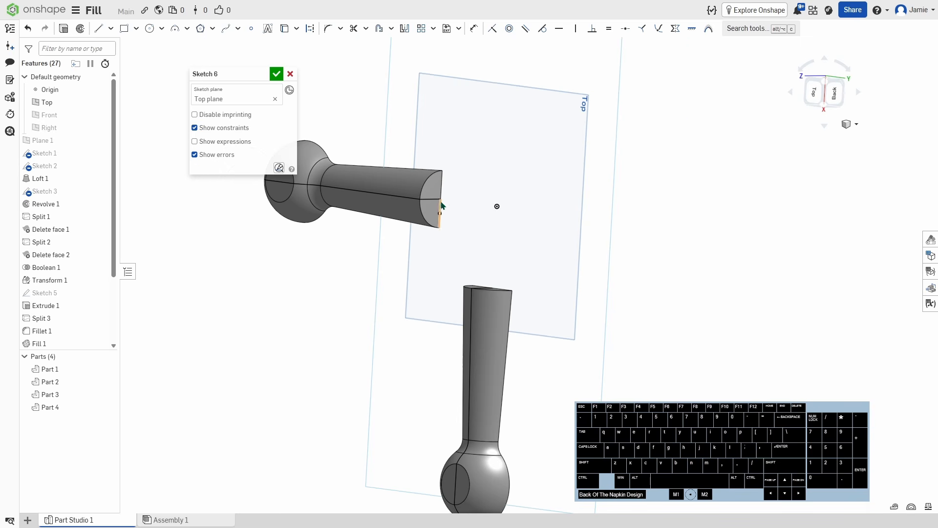
right_click_drag(511, 218, 518, 270)
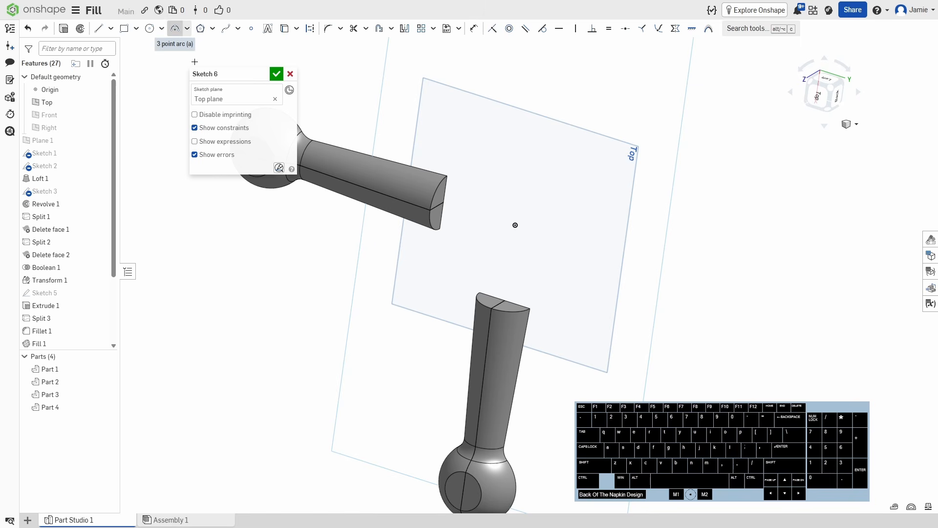
left_click(440, 229)
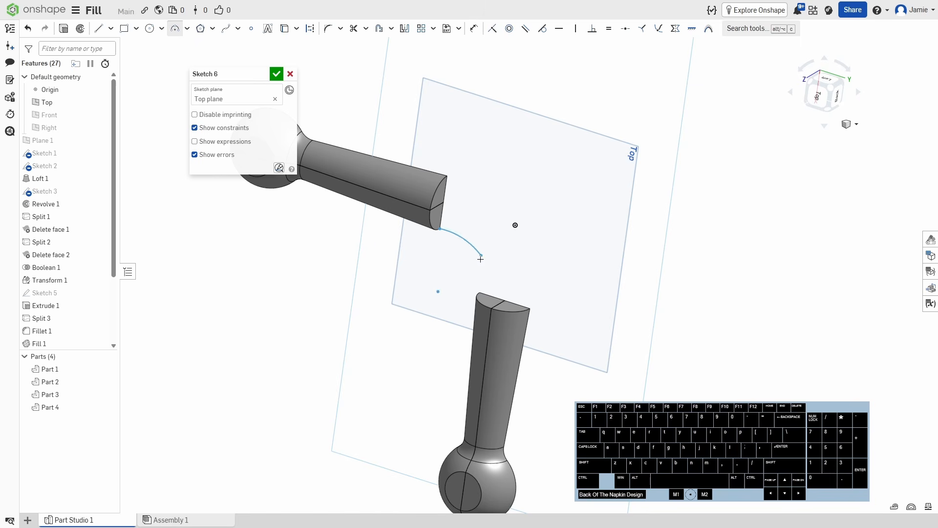
left_click(477, 292)
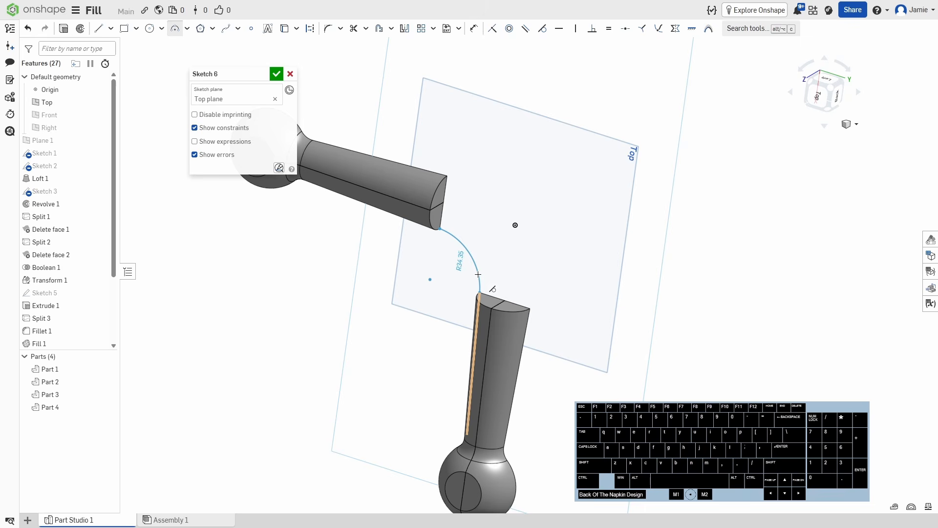
left_click(478, 274)
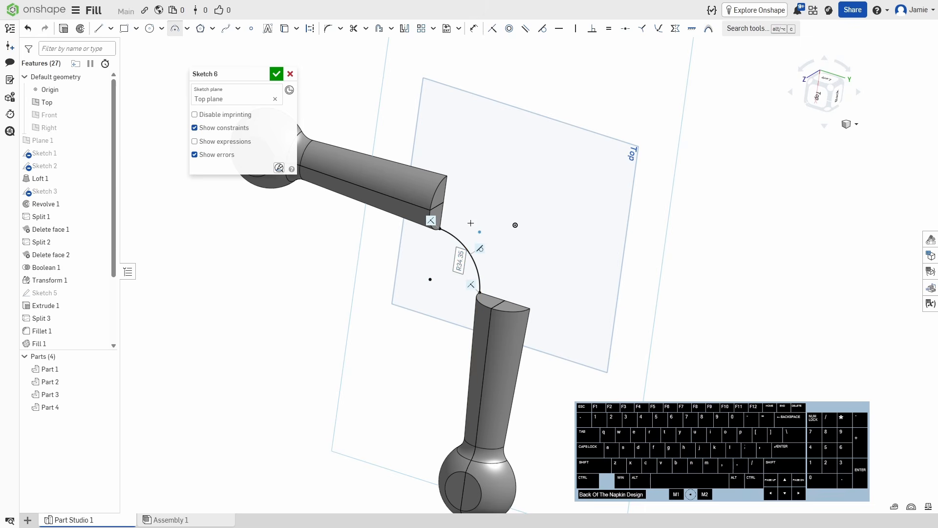
Add a second three-point arc joining the midpoints of the two end faces' lower edges, and accept the sketch
left_click(443, 202)
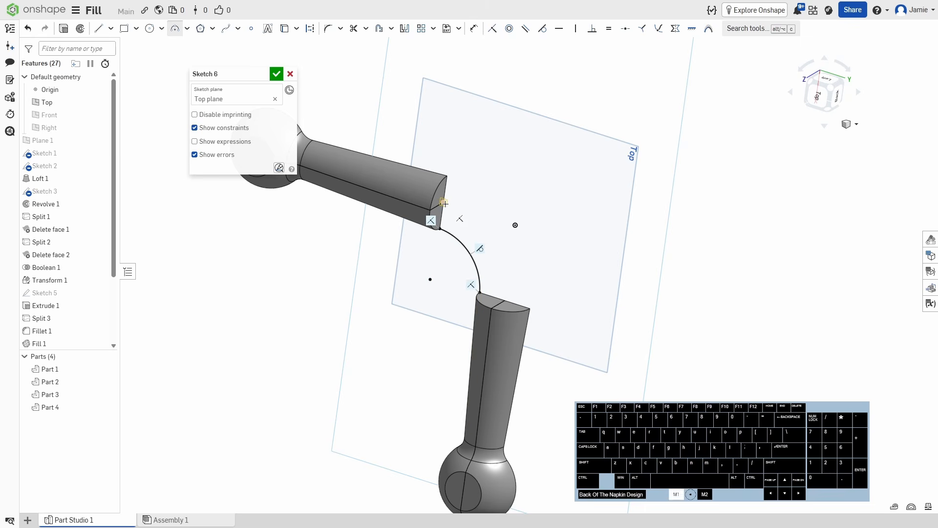
left_click(505, 300)
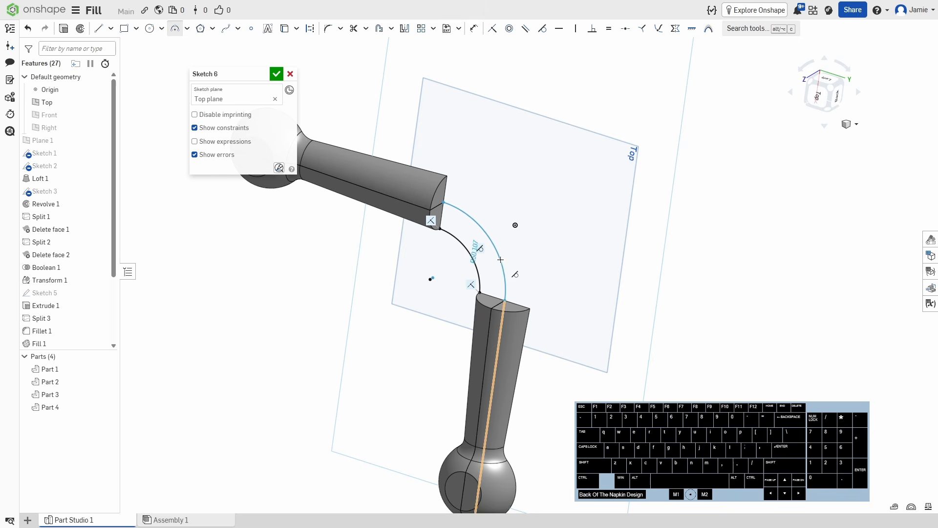
left_click(501, 260)
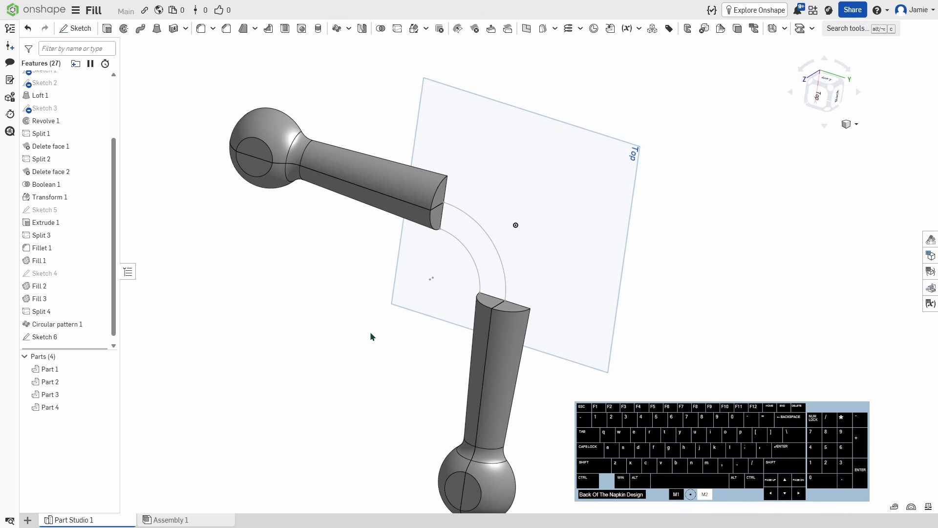
Measure the distance between the Top plane and the uppermost vertex of the handle's end face
right_click_drag(371, 336, 416, 270)
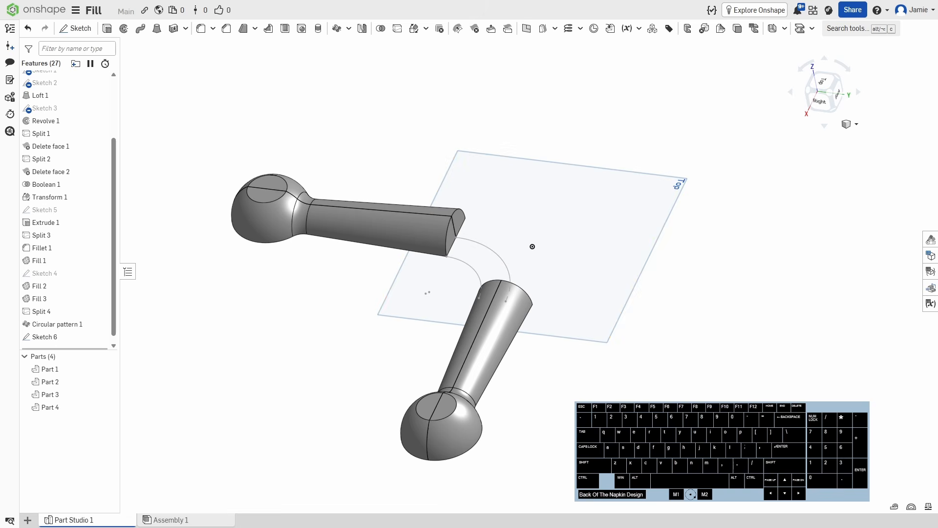
left_click(894, 507)
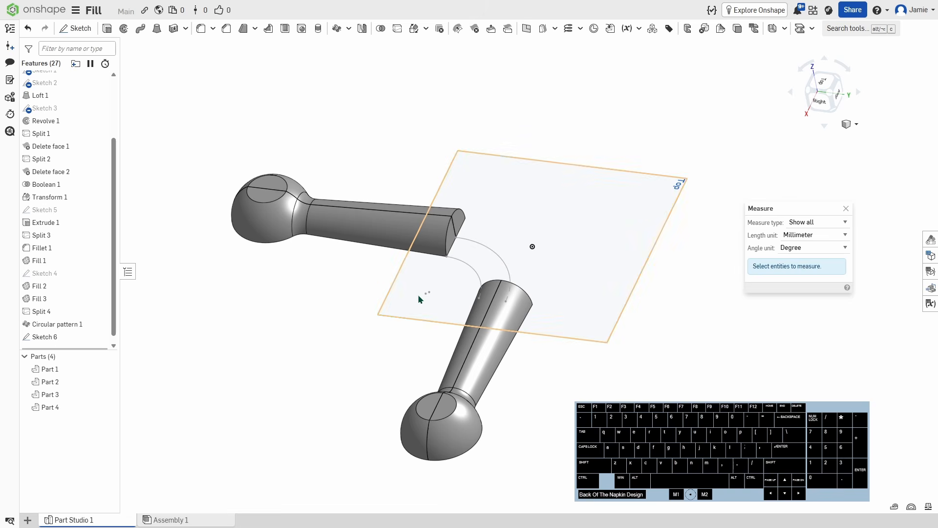
left_click(430, 269)
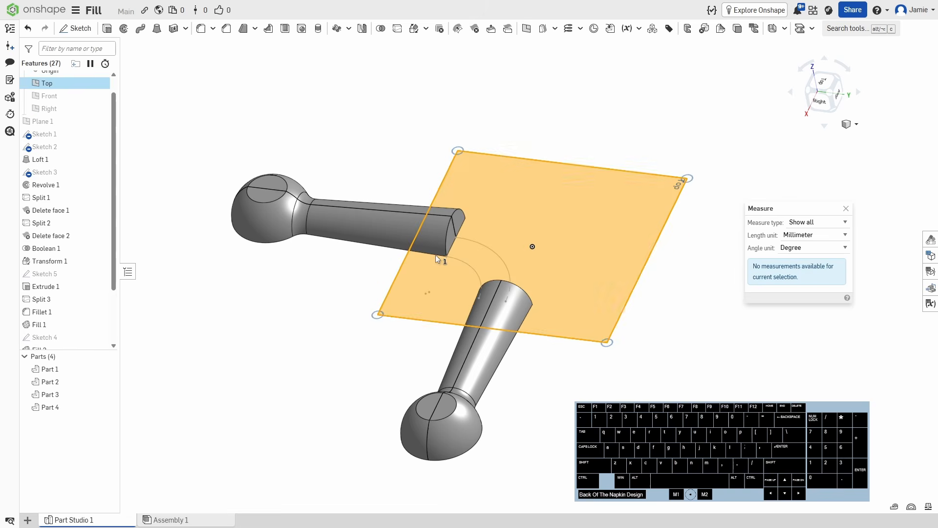
left_click(451, 217)
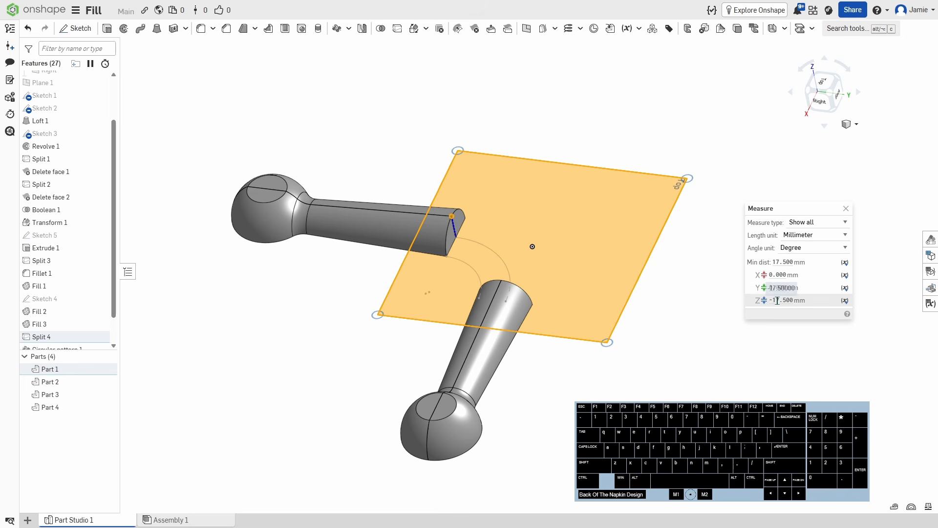
left_click(846, 210)
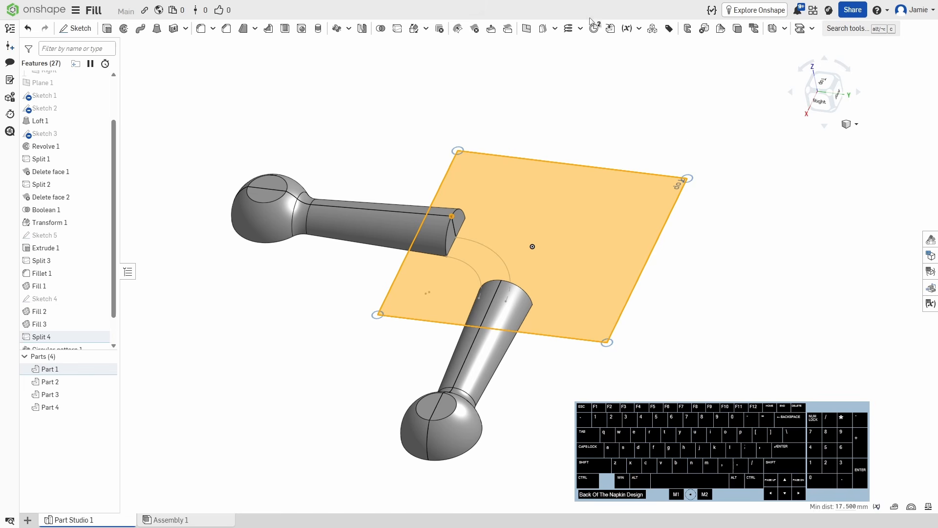
Start a new construction plane, change its type to Offset and set the offset distance to 17.5 mm
left_click(526, 28)
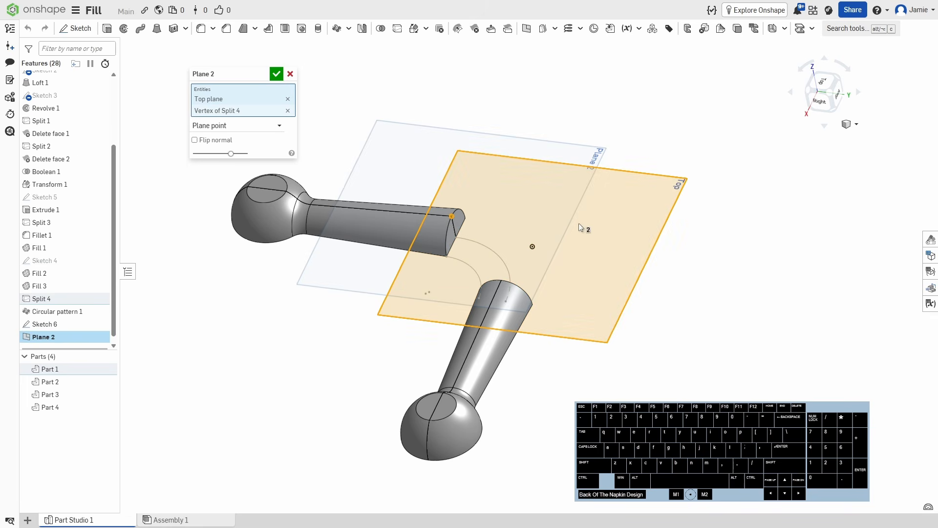
left_click(622, 243)
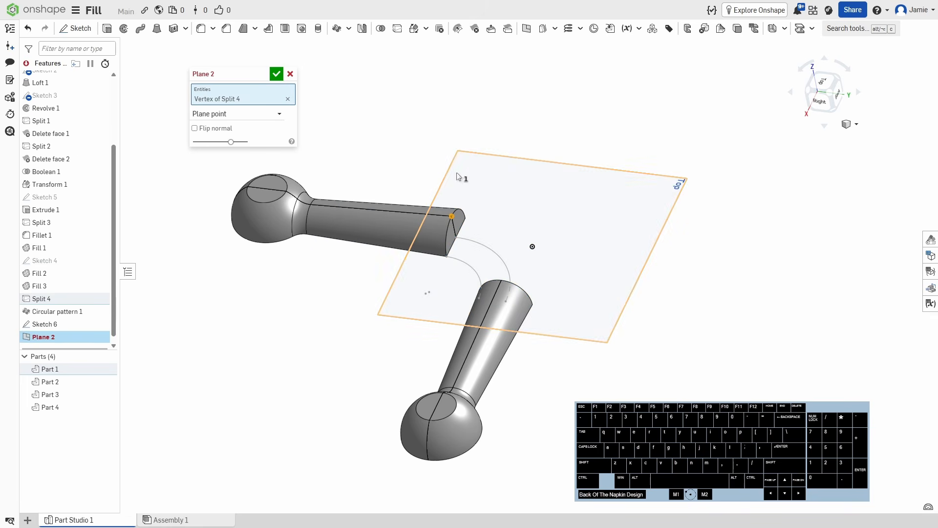
left_click(220, 113)
left_click(215, 126)
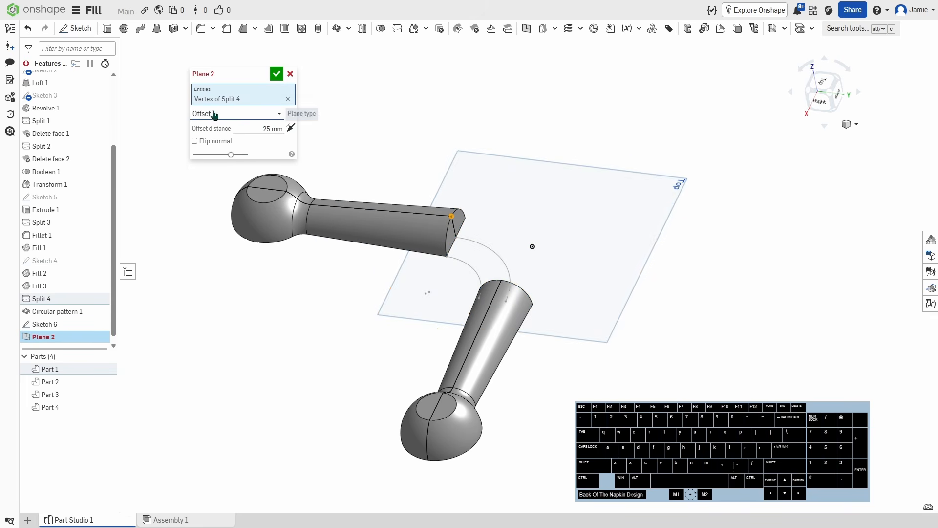
left_click(259, 126)
type("17.5")
key("Return")
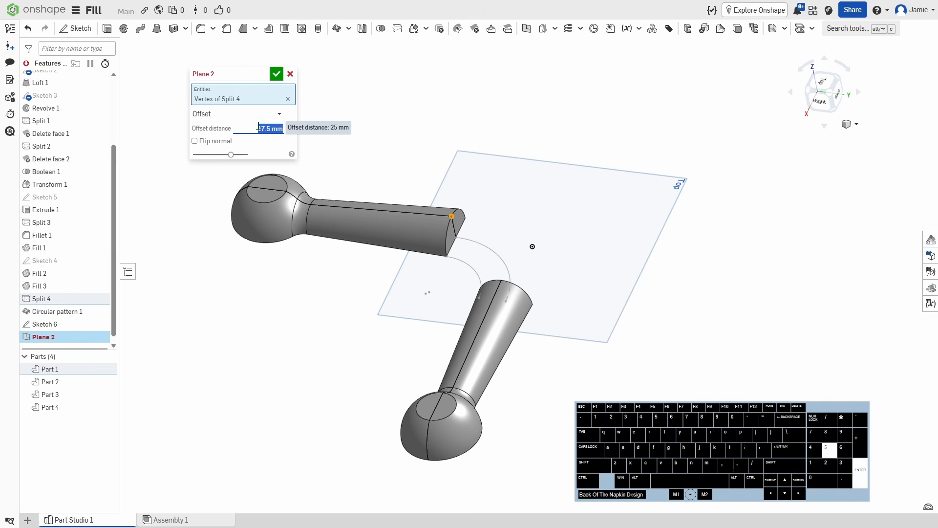
Replace the plane's vertex reference with the Top plane, accept it and check its height against the handle ends
right_click_drag(315, 332, 300, 312)
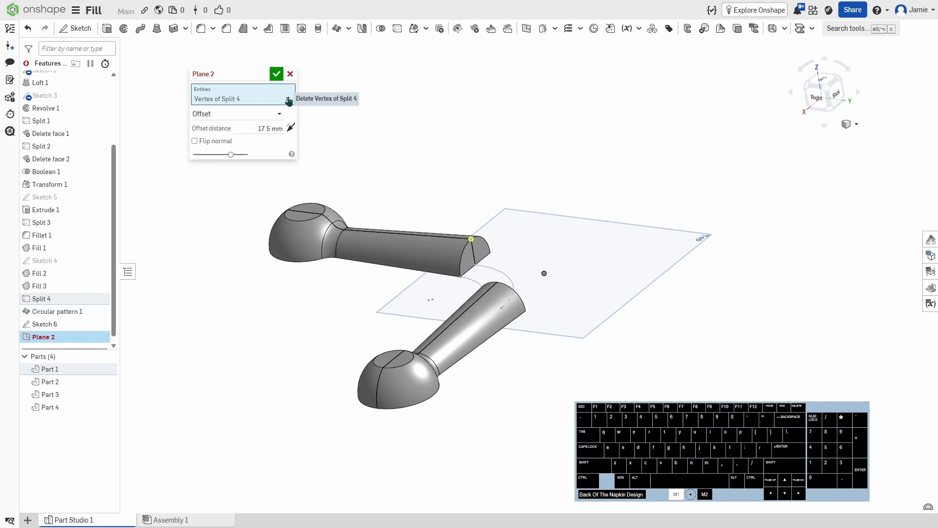
left_click(288, 99)
left_click(622, 267)
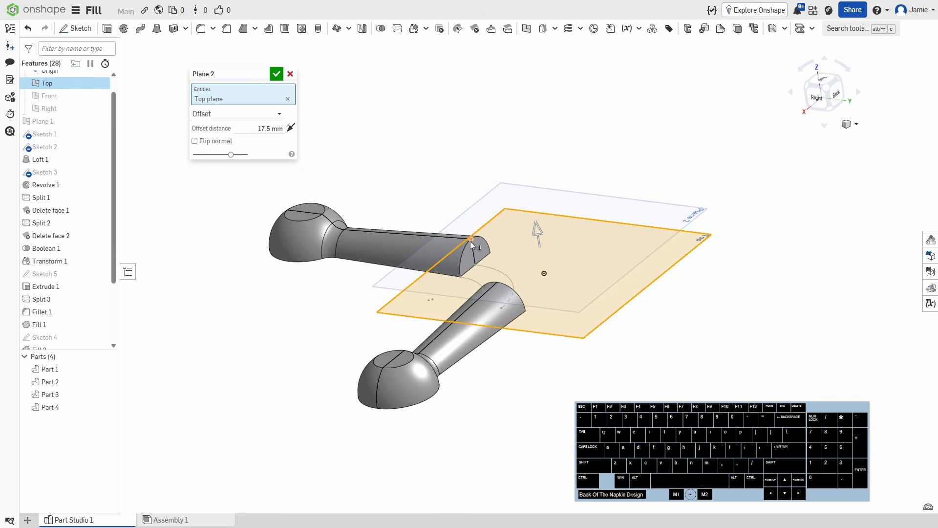
left_click(277, 74)
right_click_drag(362, 220, 386, 213)
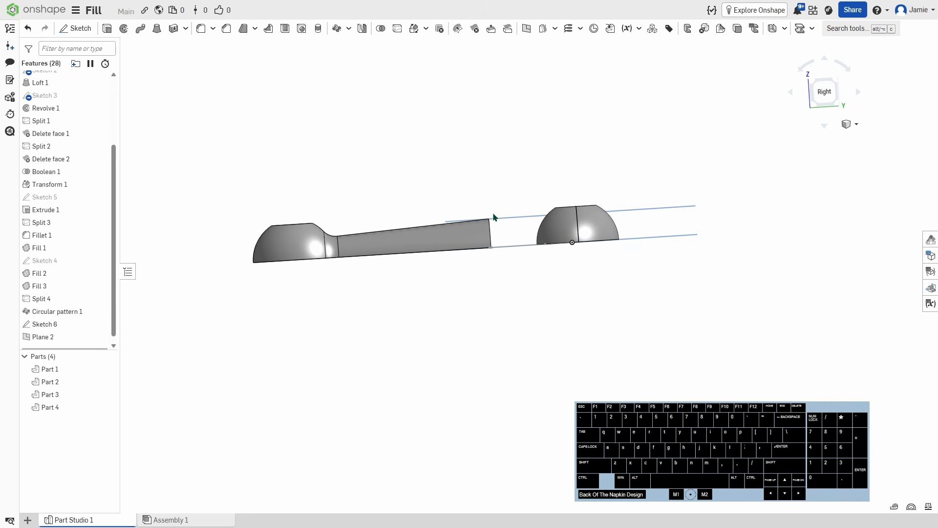
right_click_drag(493, 215, 547, 226)
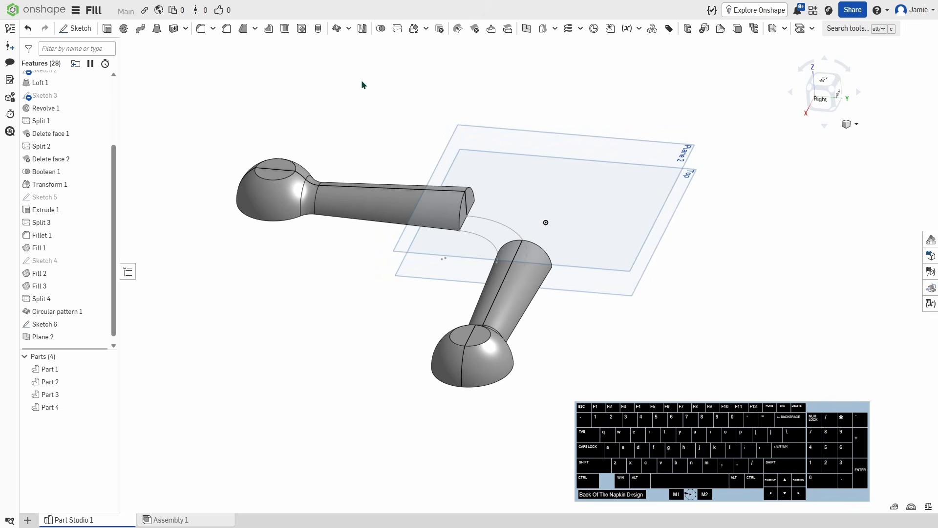
On Plane 2, sketch a three-point arc of about 49 mm radius joining the top vertices of the two handles' end faces
left_click(75, 28)
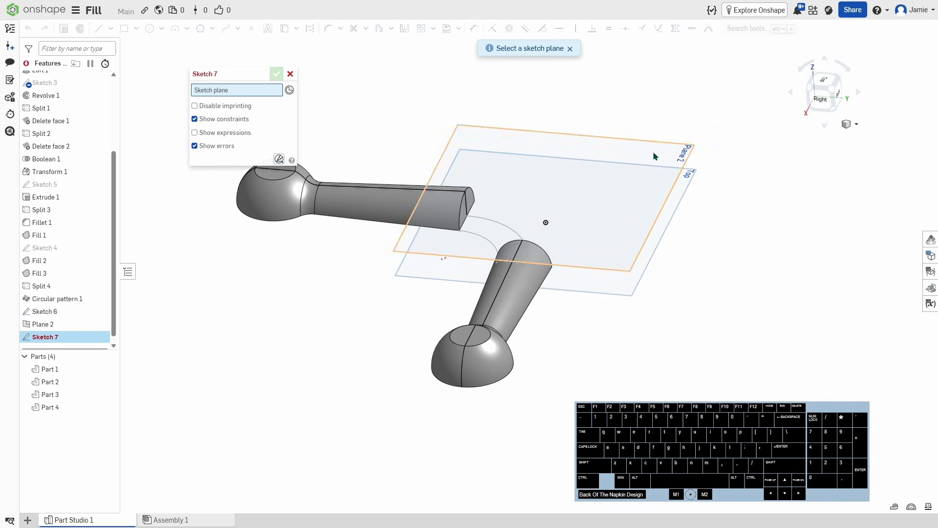
left_click(654, 152)
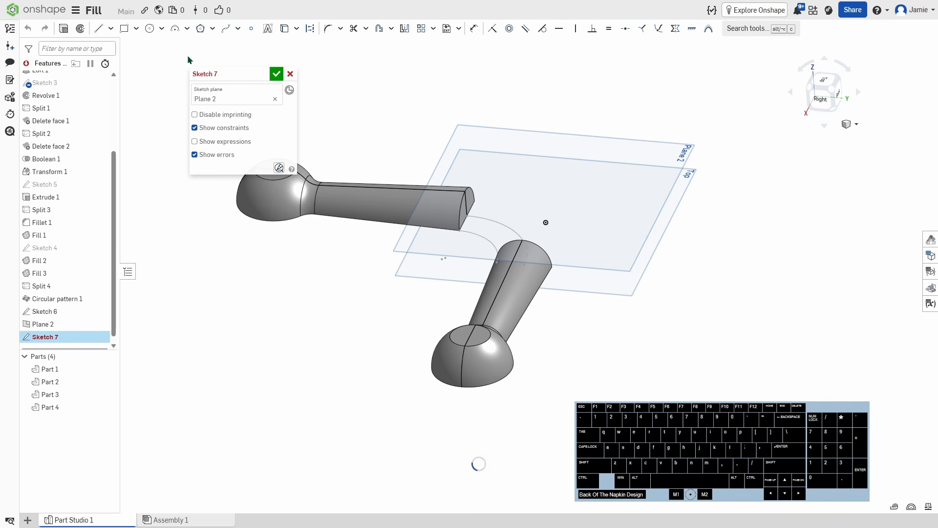
left_click(175, 28)
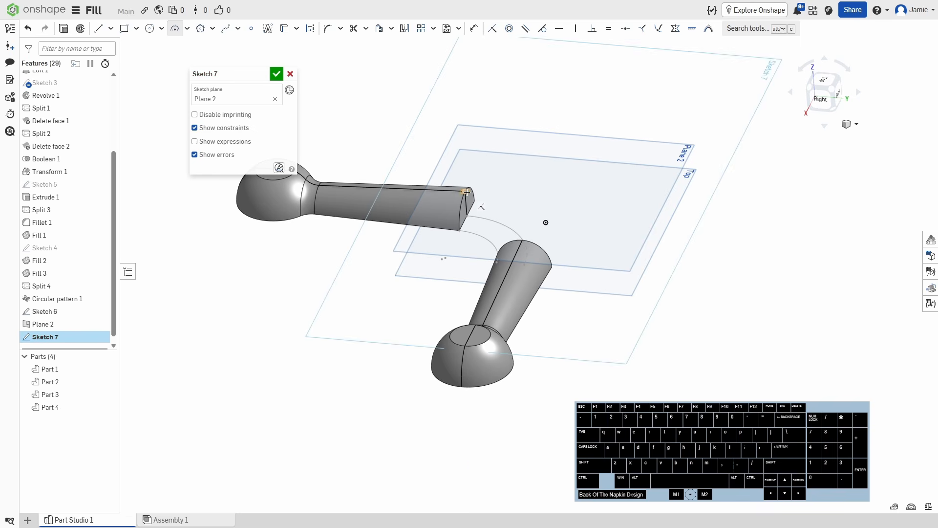
left_click(522, 240)
left_click(522, 217)
left_click(823, 80)
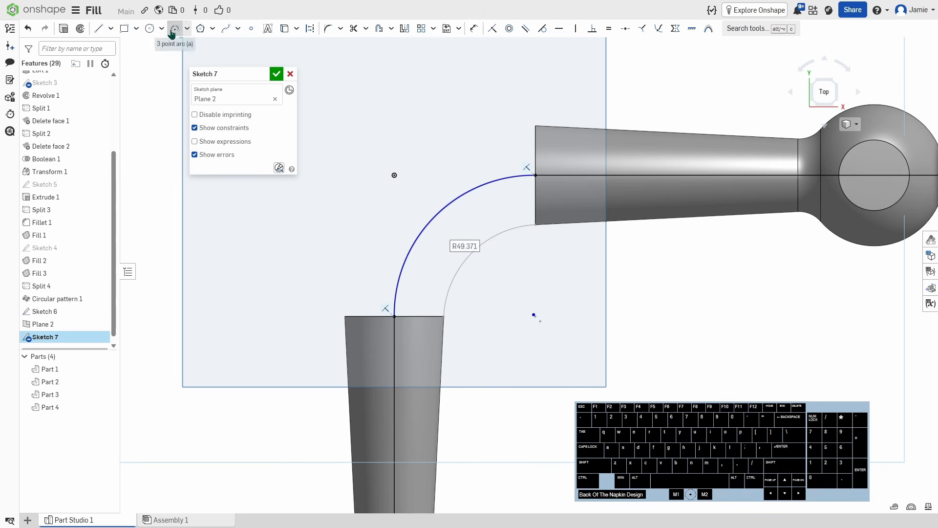
key("Escape")
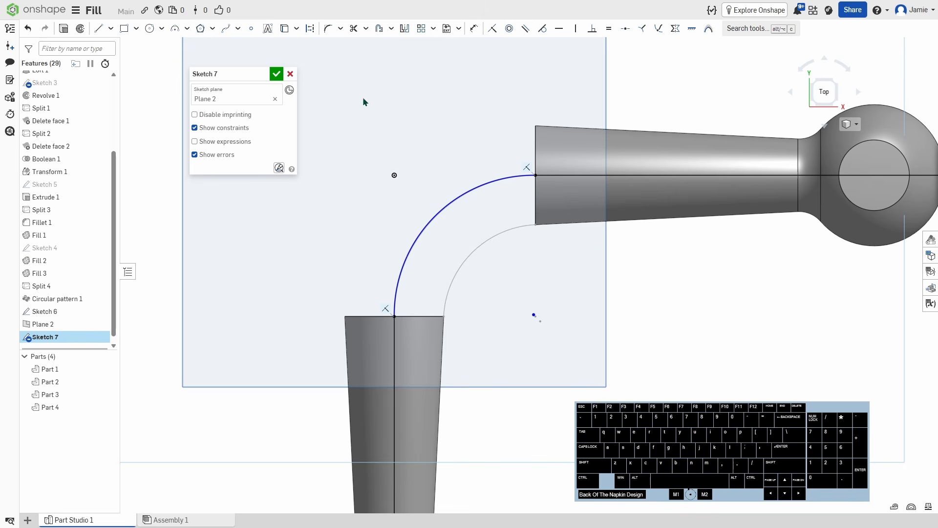
Make the arc on Plane 2 tangent to the horizontal handle's lengthwise centre edge and accept the sketch
left_click(544, 30)
left_click(484, 184)
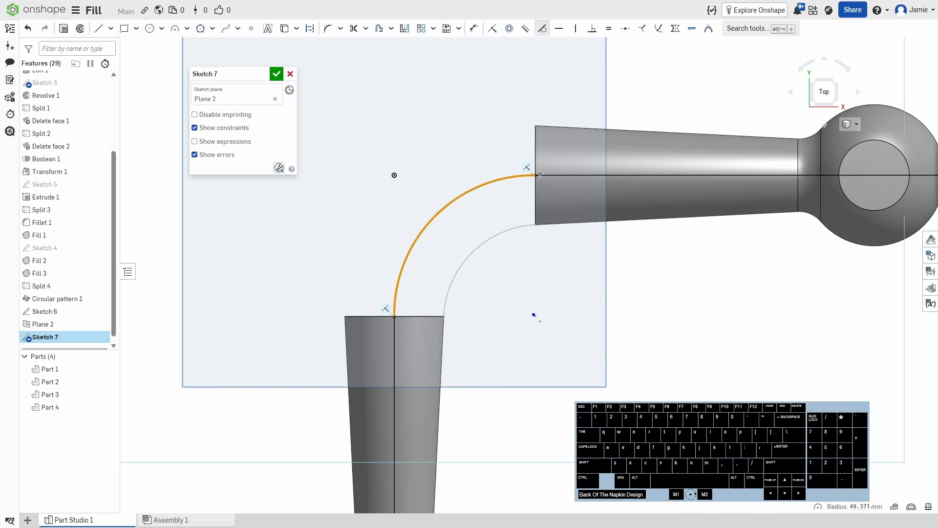
left_click(552, 175)
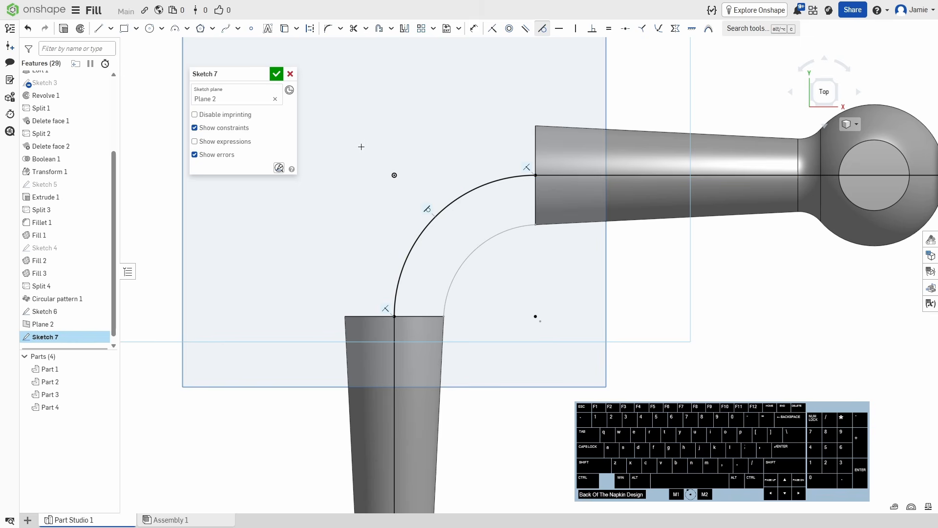
left_click(277, 74)
Start a new solid loft between the matching inner quarter faces at the ends of the two handles
mouse_move(474, 306)
right_mouse_down()
mouse_move(498, 248)
mouse_move(469, 240)
mouse_move(485, 268)
right_mouse_up()
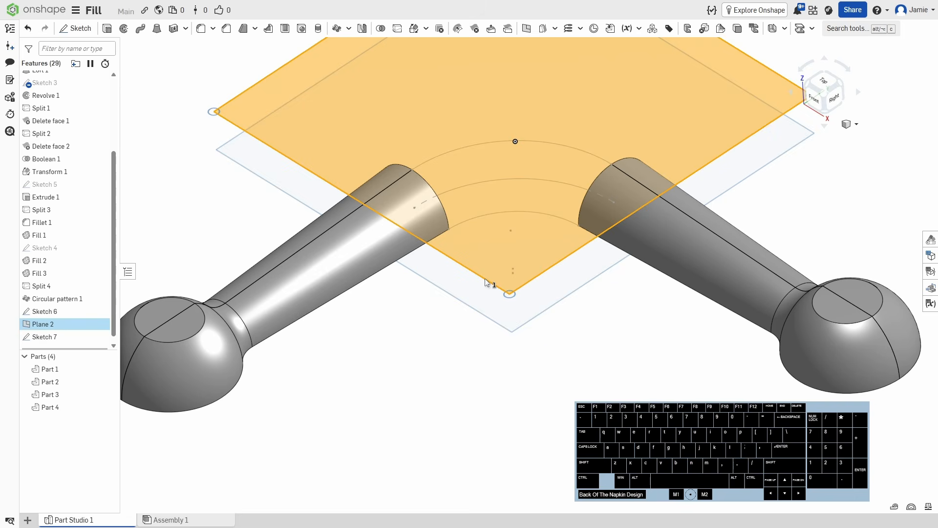
right_click_drag(576, 318, 592, 302)
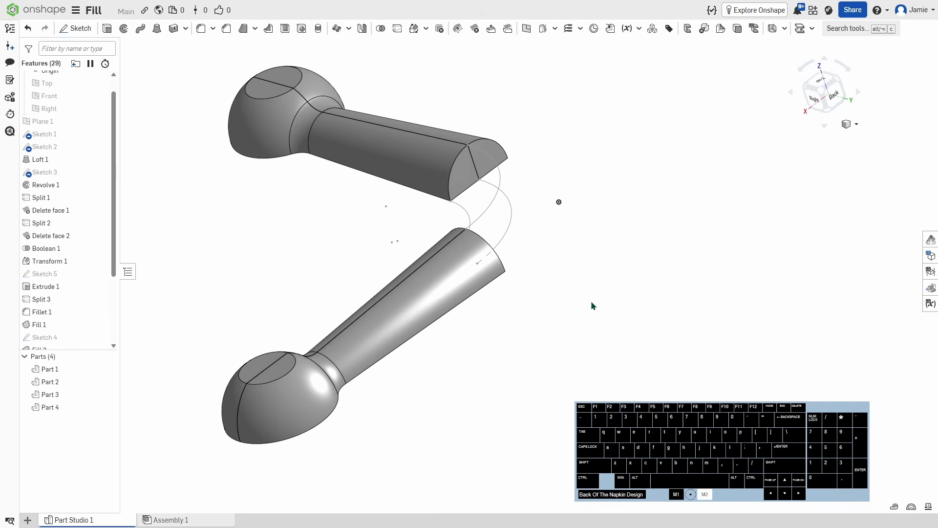
right_click_drag(495, 191, 527, 282)
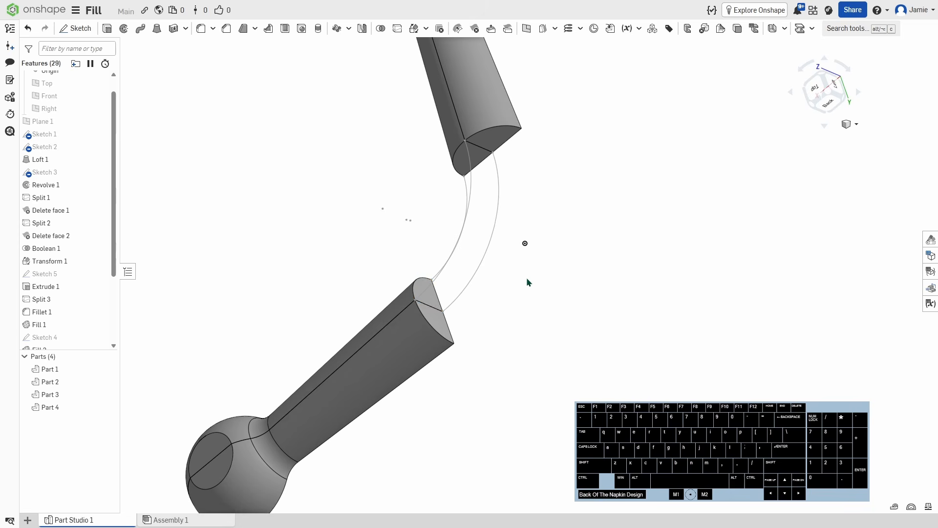
left_click(157, 29)
left_click(472, 169)
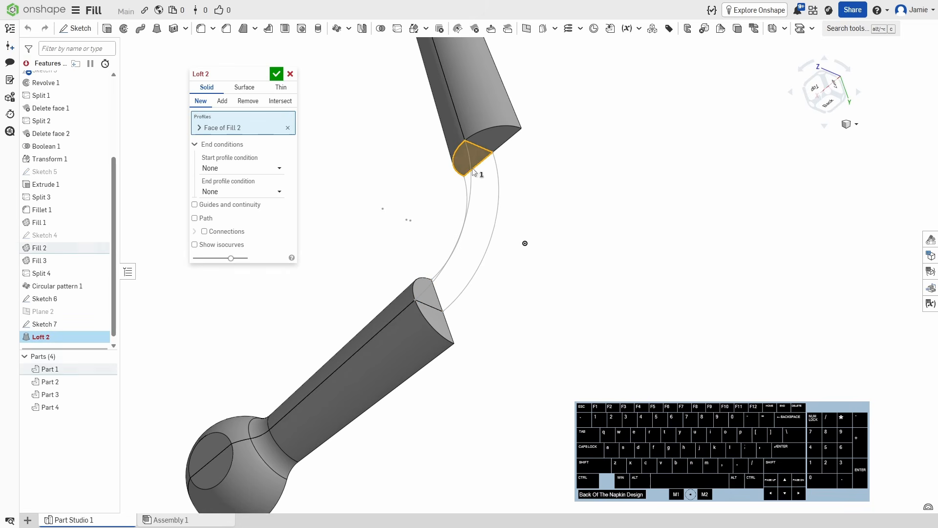
left_click(432, 296)
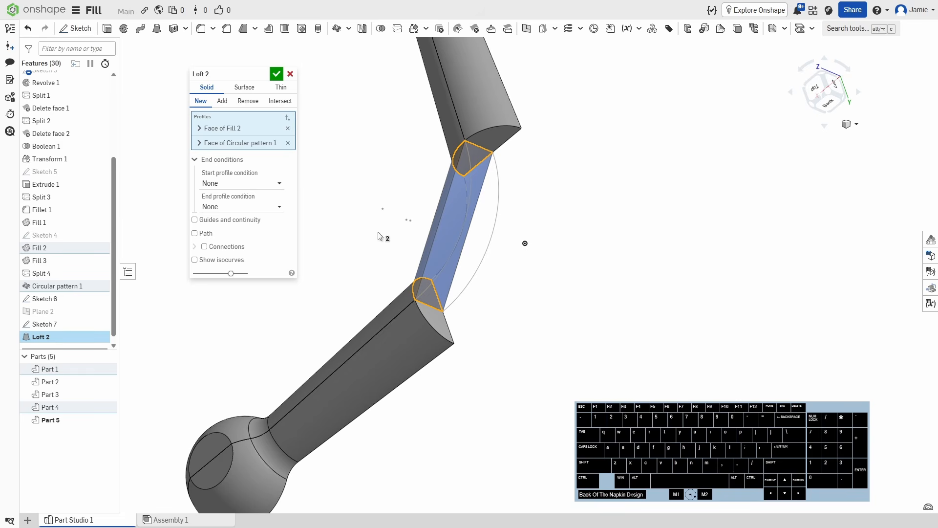
Enable guides and continuity, add the two Sketch 6 arcs and the Sketch 7 arc as guides, and accept the loft
right_click_drag(382, 235, 477, 232)
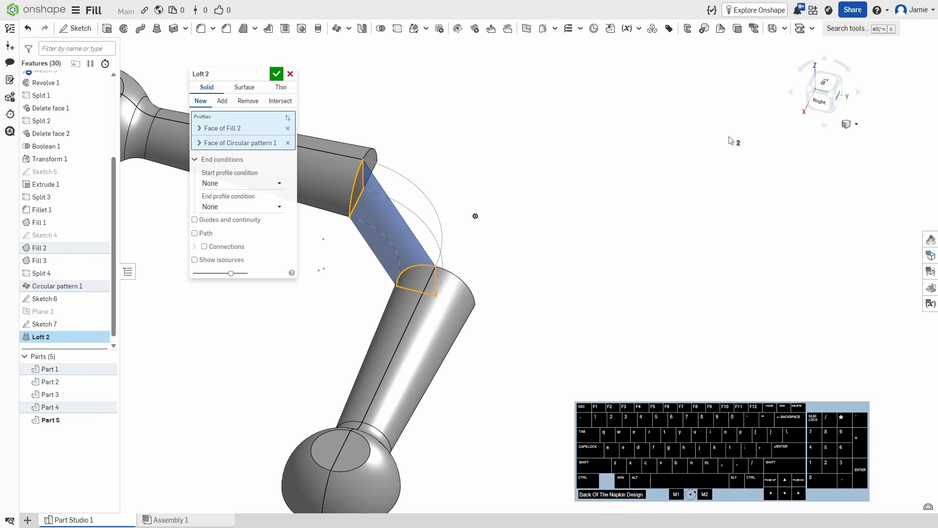
right_click_drag(577, 268, 643, 229)
left_click(195, 220)
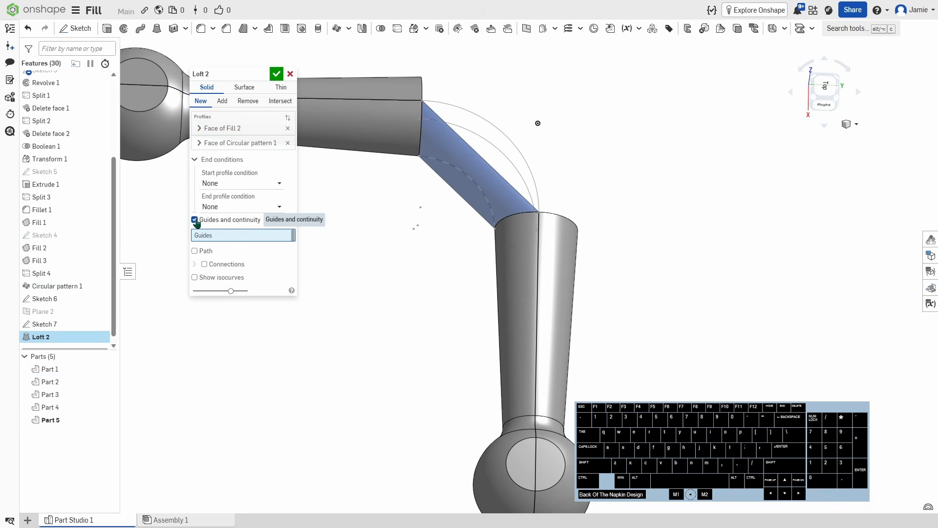
left_click(452, 169)
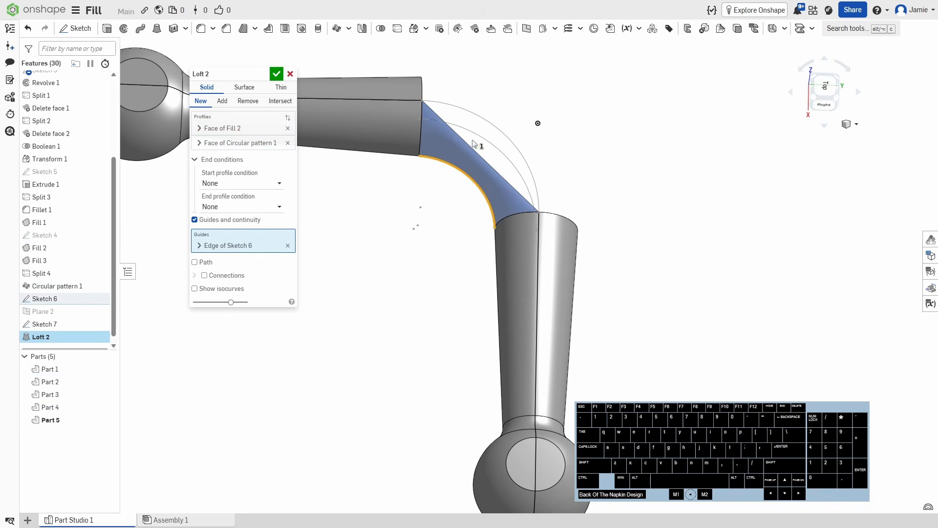
left_click(479, 134)
mouse_move(618, 192)
right_mouse_down()
mouse_move(584, 200)
mouse_move(603, 195)
right_mouse_up()
left_click(498, 124)
right_click_drag(673, 240, 541, 241)
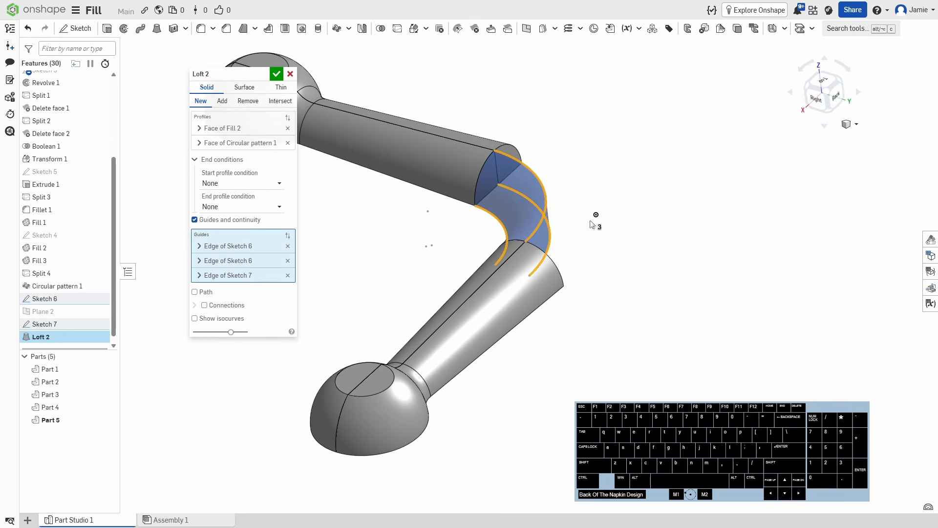
left_click(276, 74)
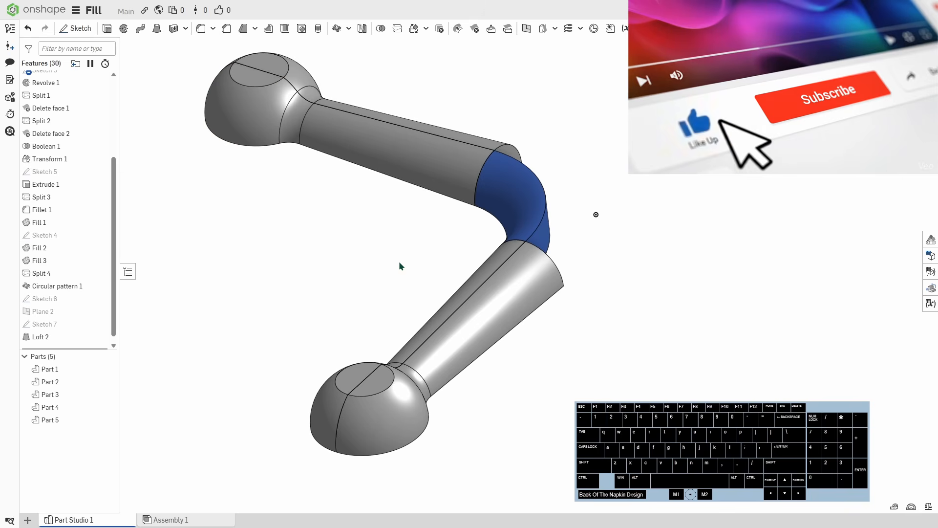
Unite the four handle quarters and the lofted bend into one part with a Boolean union
right_click_drag(582, 348, 571, 332)
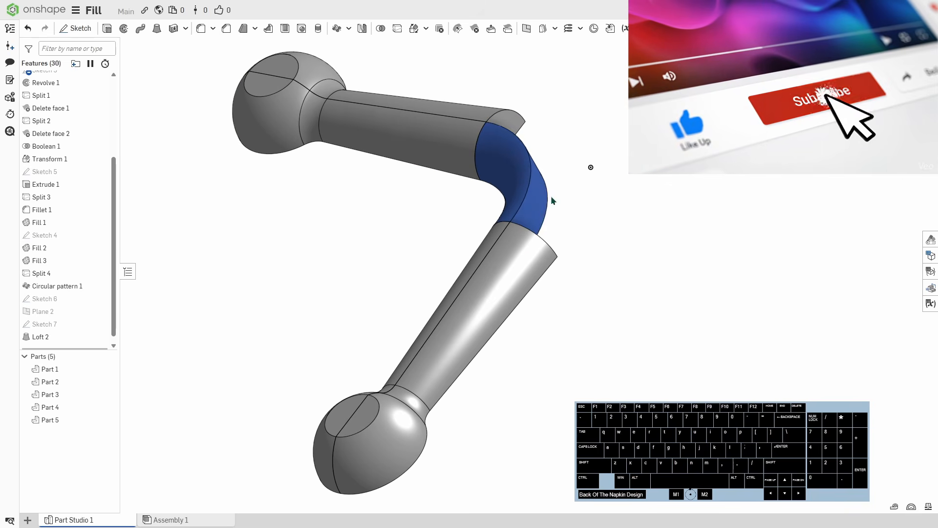
scroll(561, 210, "down", 3)
middle_click_drag(628, 264, 584, 271)
right_click_drag(530, 236, 575, 251)
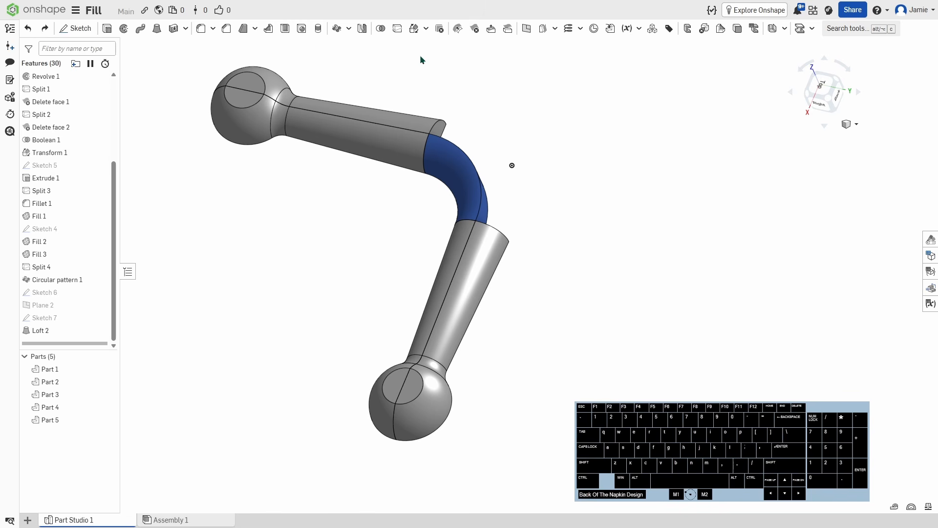
left_click(381, 29)
left_click(380, 129)
left_click(450, 171)
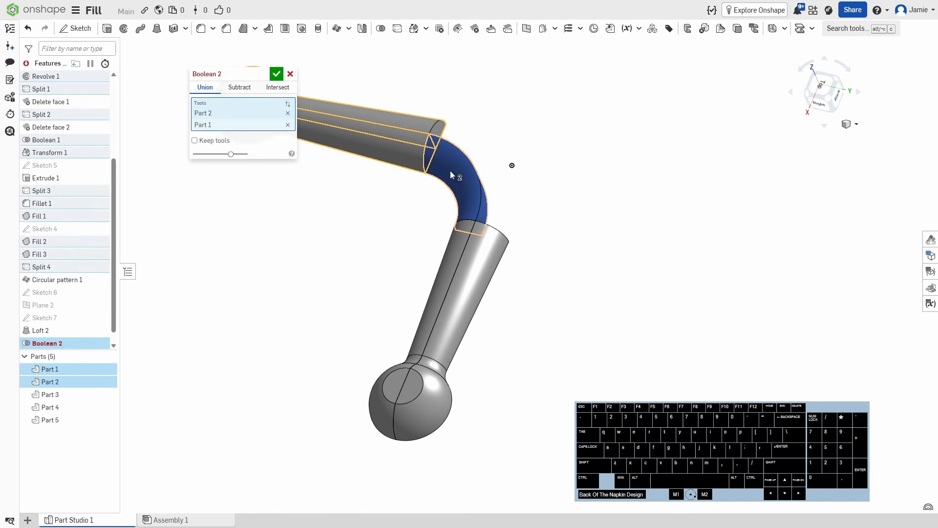
left_click(458, 250)
left_click(483, 257)
left_click(274, 76)
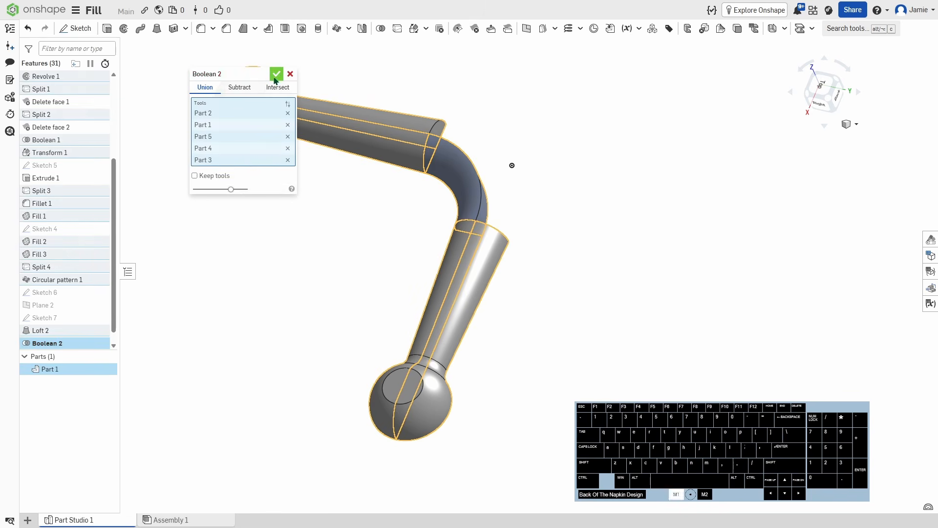
Circular-pattern the merged part about the origin with 4 equally spaced instances over 360 degrees
mouse_move(495, 324)
right_mouse_down()
mouse_move(575, 310)
mouse_move(465, 142)
right_mouse_up()
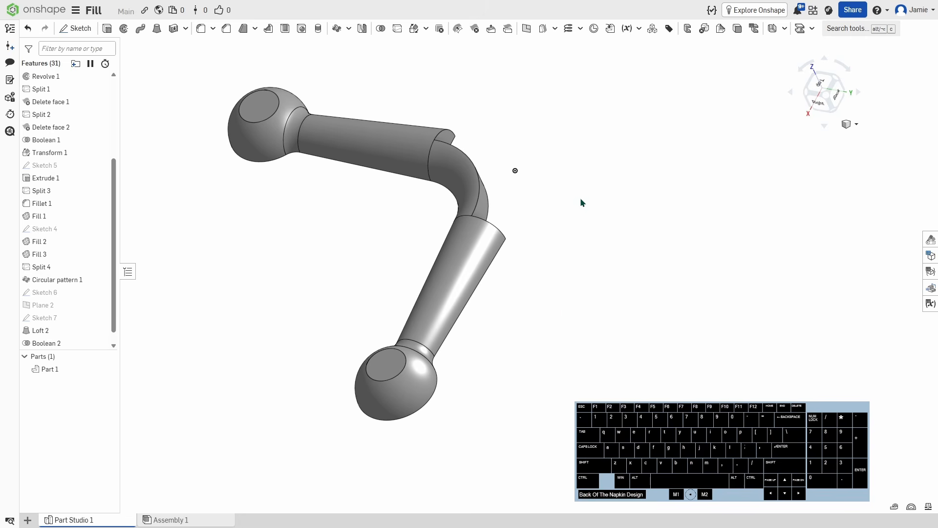
middle_click_drag(581, 200, 493, 228)
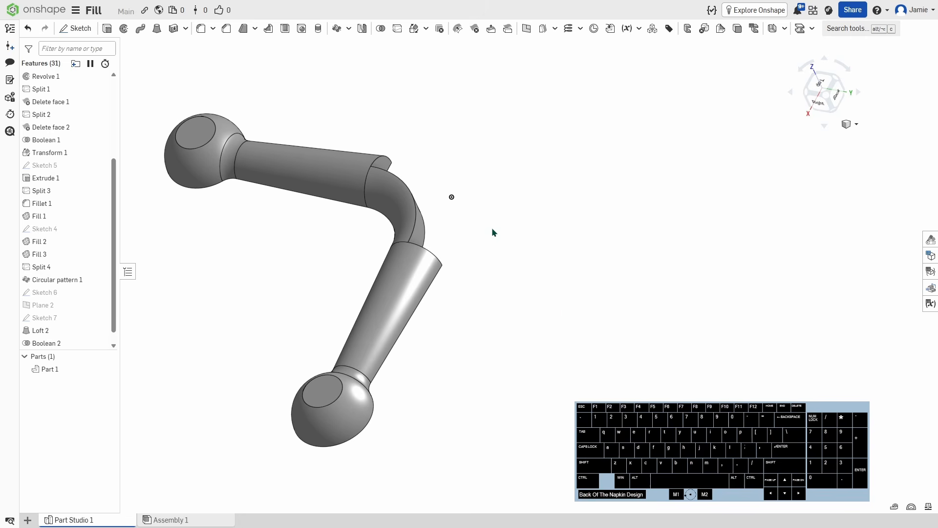
left_click(337, 28)
left_click(356, 177)
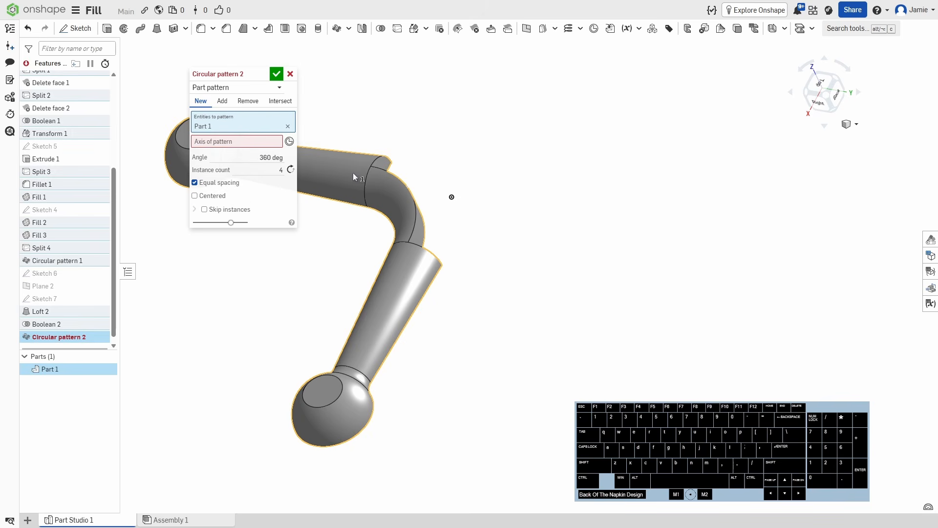
left_click(200, 142)
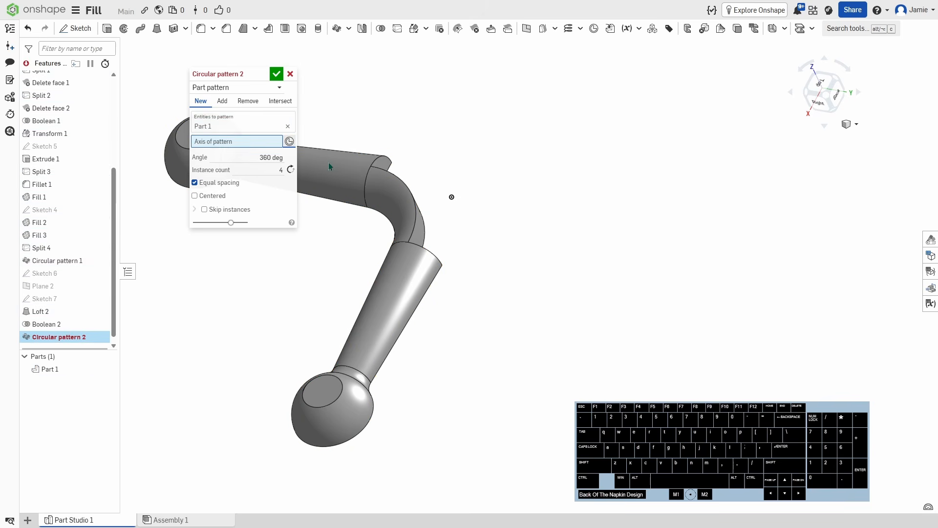
left_click(453, 198)
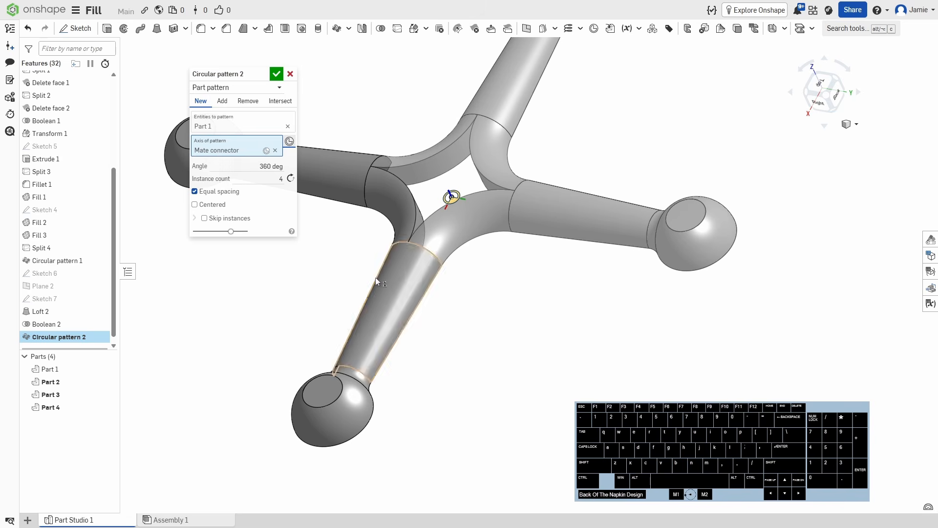
left_click(276, 74)
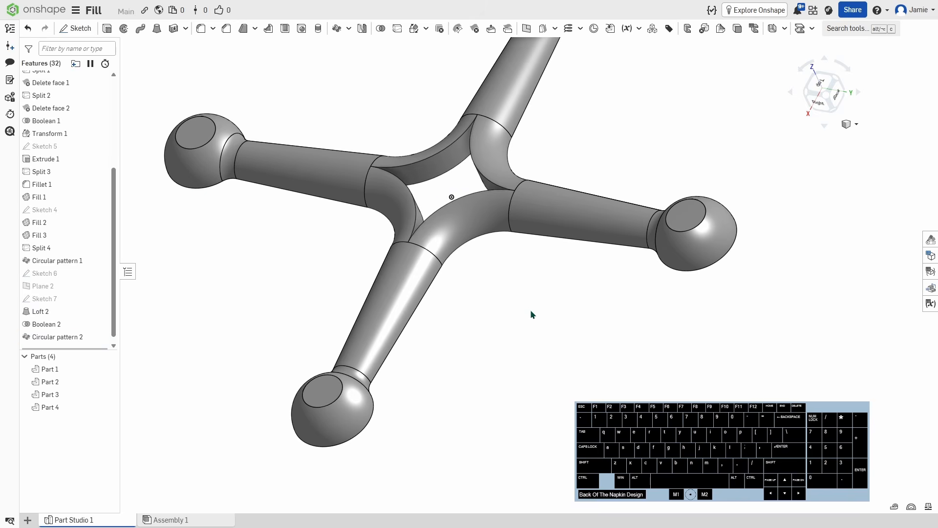
Create a new fill surface with position continuity from the four arc edges around the hub's upper opening
right_click_drag(486, 318, 547, 90)
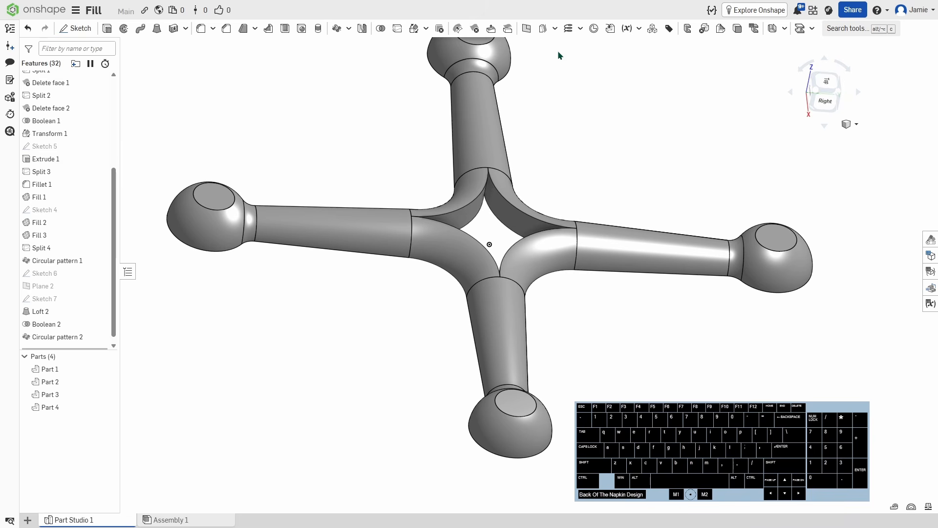
left_click(555, 30)
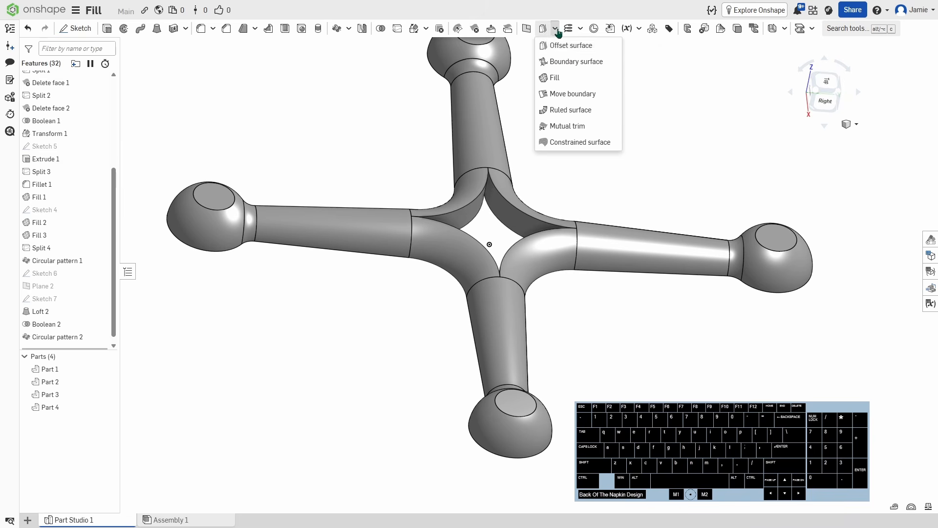
left_click(556, 78)
left_click(483, 199)
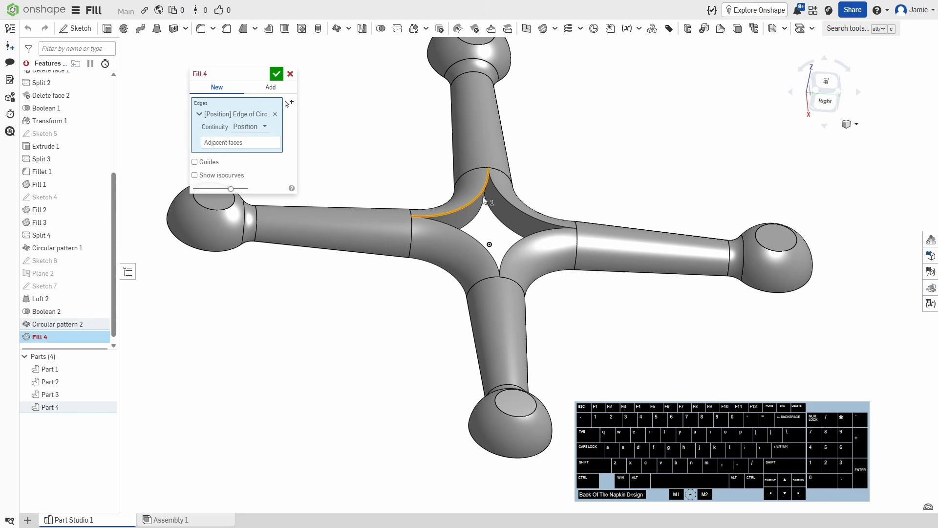
left_click(504, 197)
left_click(525, 239)
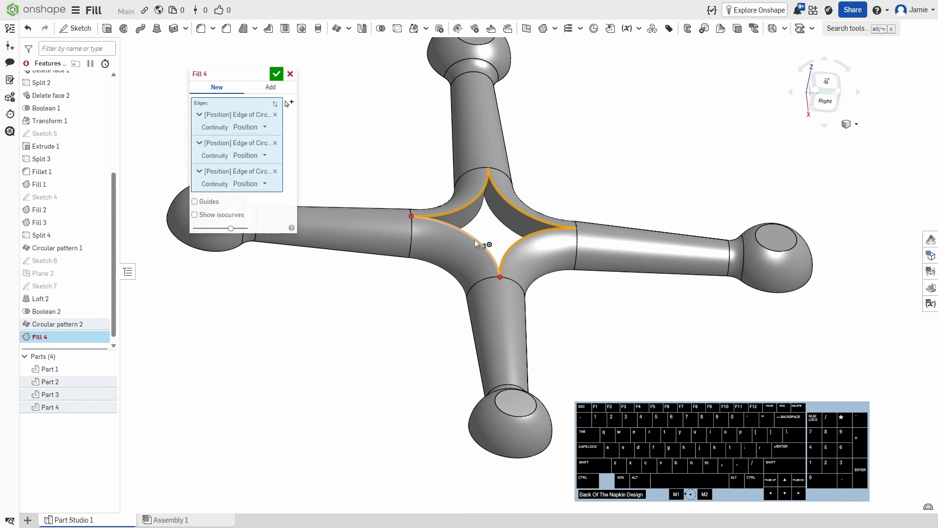
left_click(468, 240)
right_click_drag(573, 329, 601, 340)
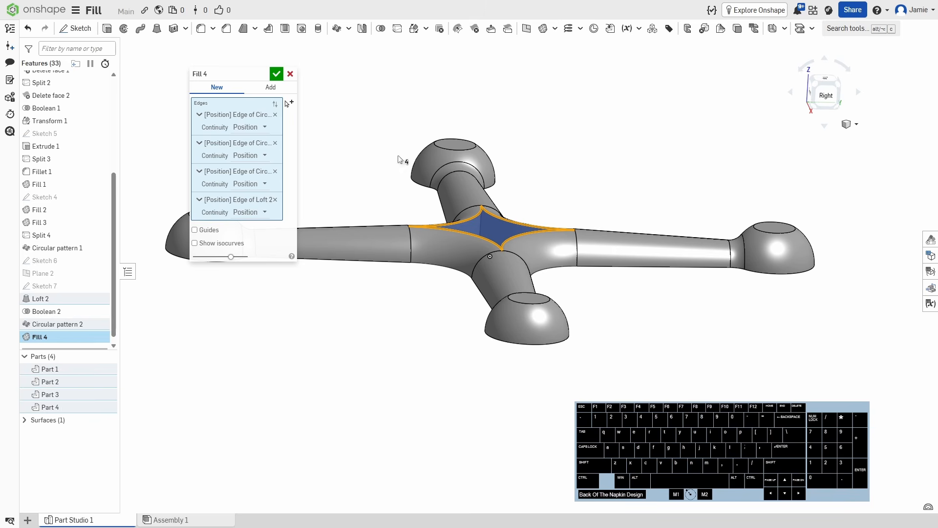
left_click(278, 74)
Create a second fill surface from the four arc edges around the opening on the hub's flat underside
right_click_drag(589, 163, 552, 28)
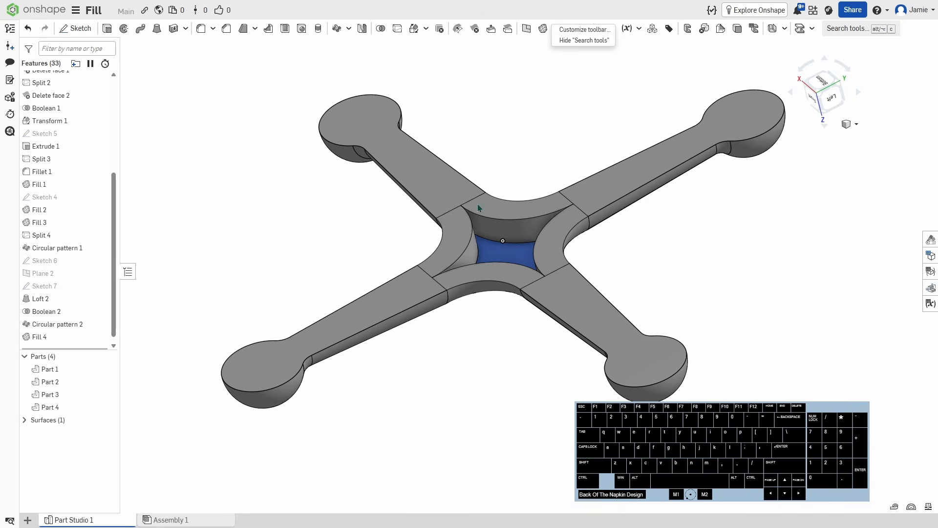
right_click(641, 290)
right_click(663, 253)
mouse_move(719, 264)
right_mouse_down()
mouse_move(677, 254)
mouse_move(721, 260)
right_mouse_up()
middle_click_drag(721, 260, 640, 250)
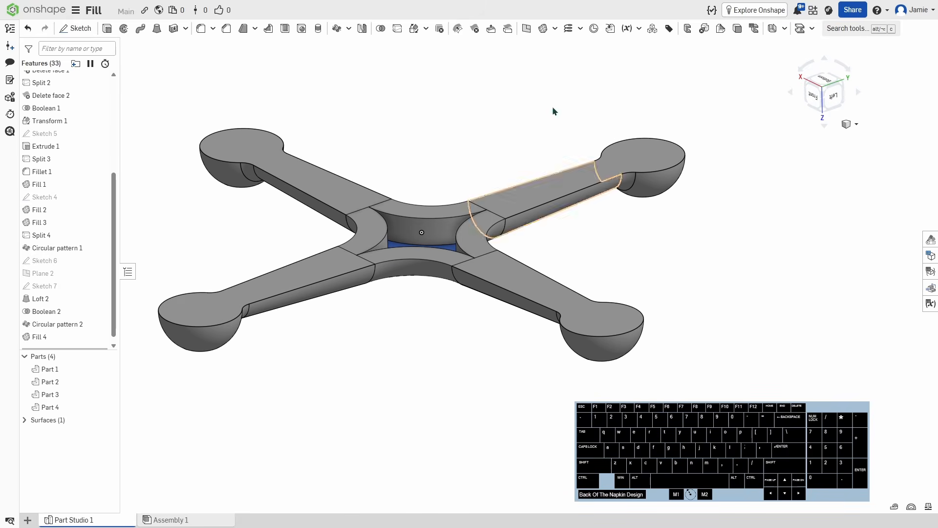
left_click(543, 29)
left_click(425, 218)
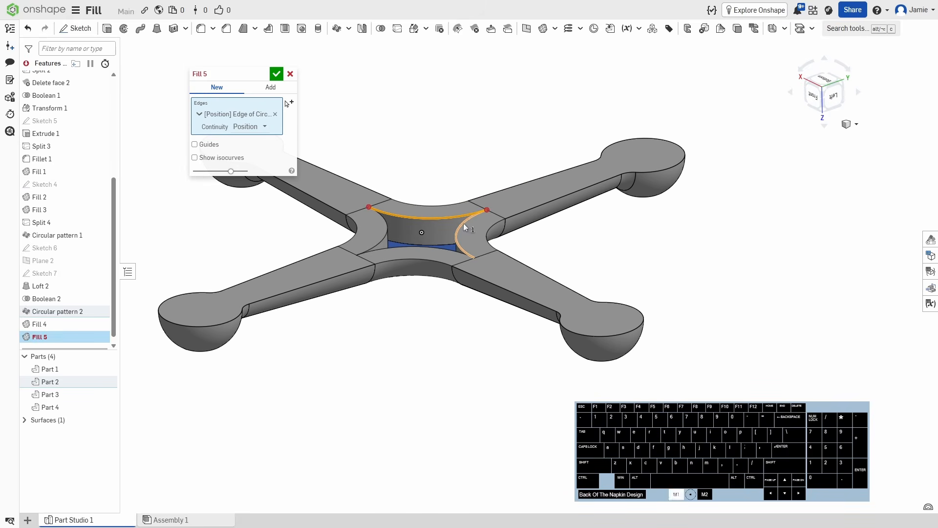
left_click(464, 223)
left_click(433, 247)
left_click(383, 239)
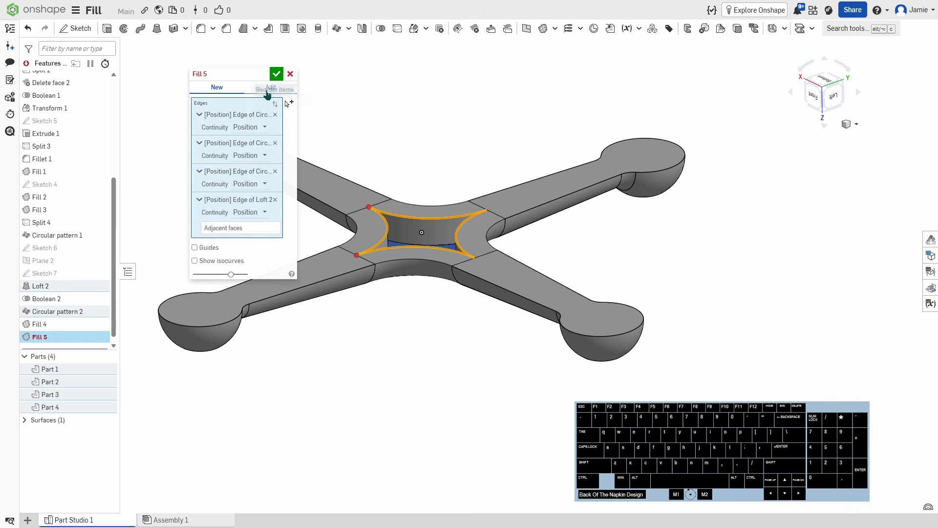
left_click(277, 74)
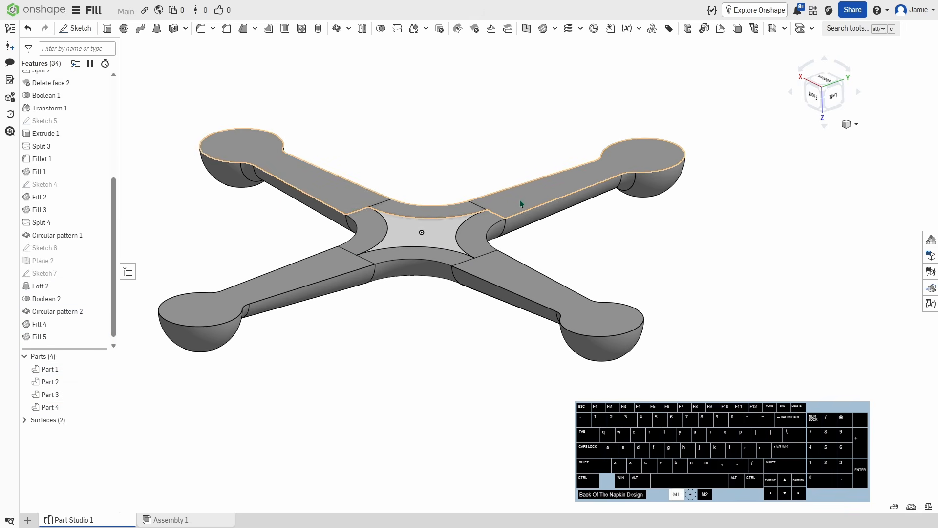
Temporarily hide one patterned part to inspect the cavity between the two fill surfaces, and undo the hiding
key("y")
right_click_drag(527, 200, 477, 310)
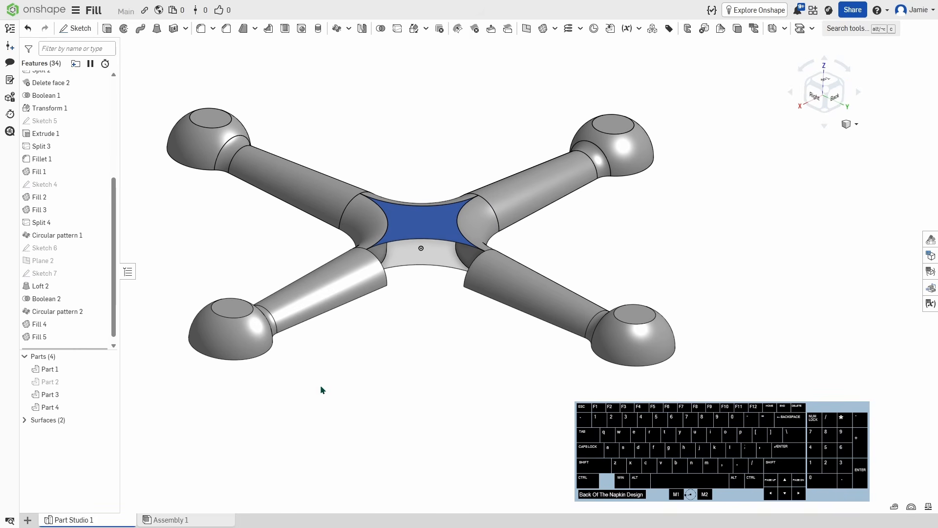
key("ctrl+z")
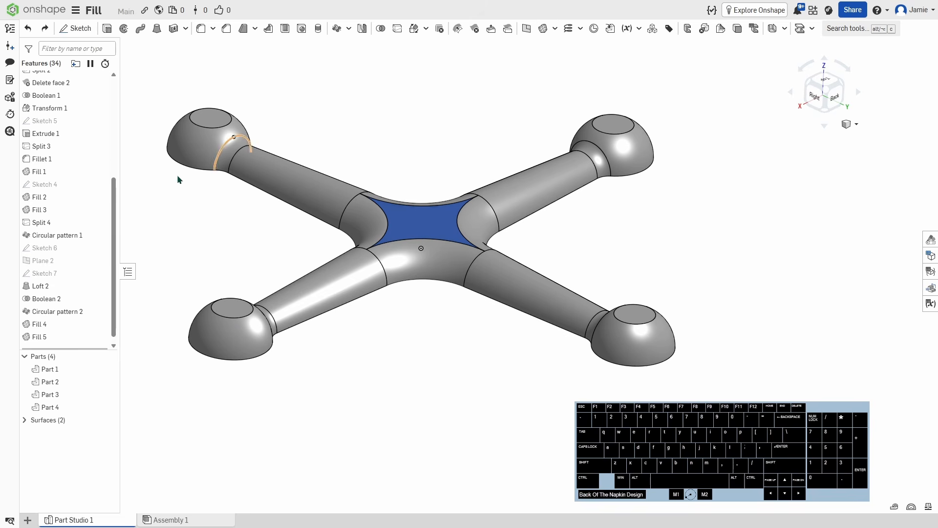
Edit the second circular pattern to add its instances, using the existing arm part as the merge scope
double_click(55, 314)
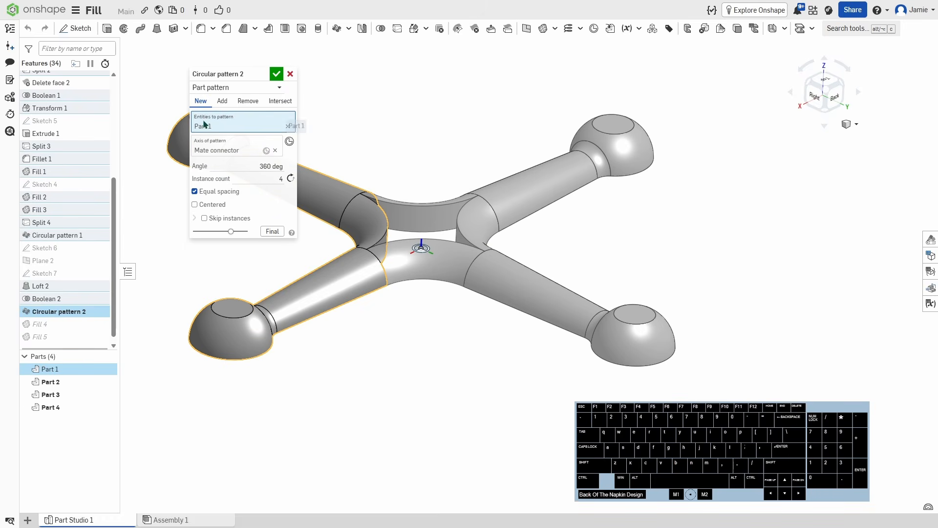
left_click(222, 101)
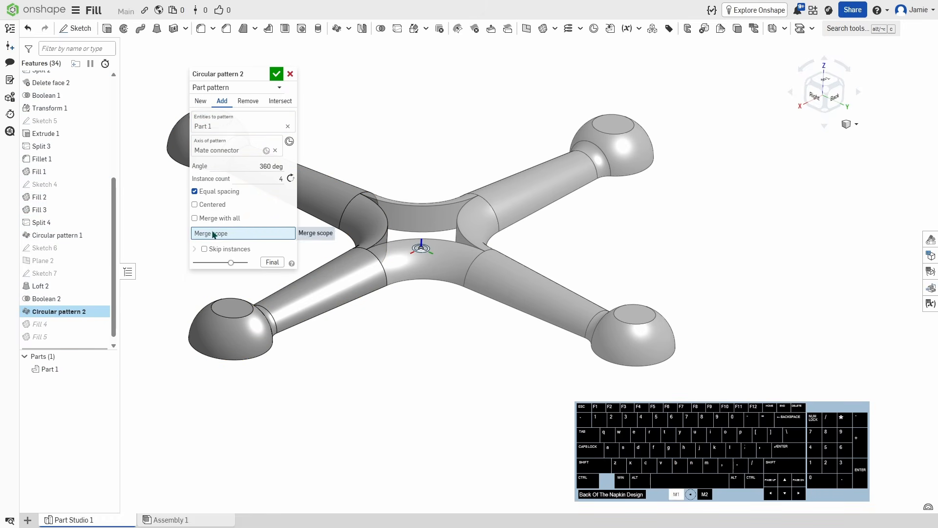
left_click(337, 201)
left_click(277, 74)
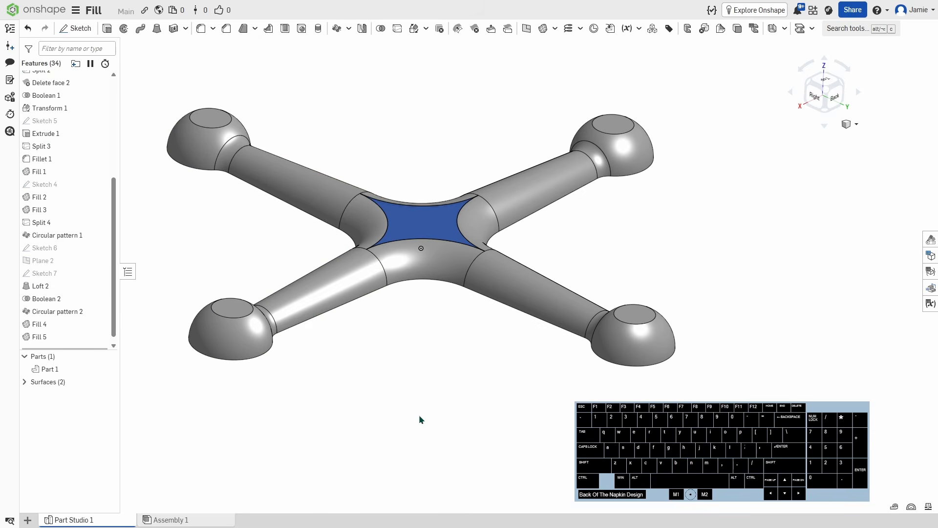
Temporarily hide the merged part to inspect the gap between the two fill surfaces, and undo the hiding
left_click(106, 369)
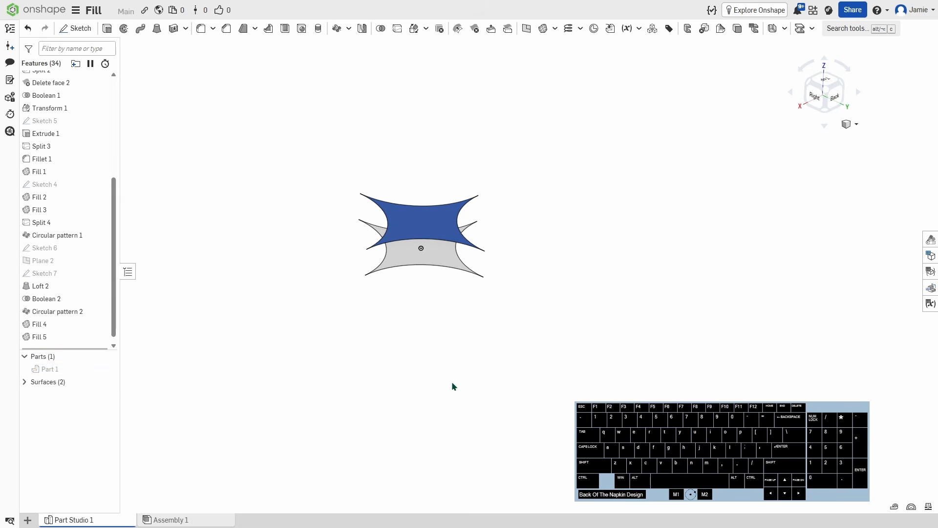
right_click_drag(453, 386, 445, 367)
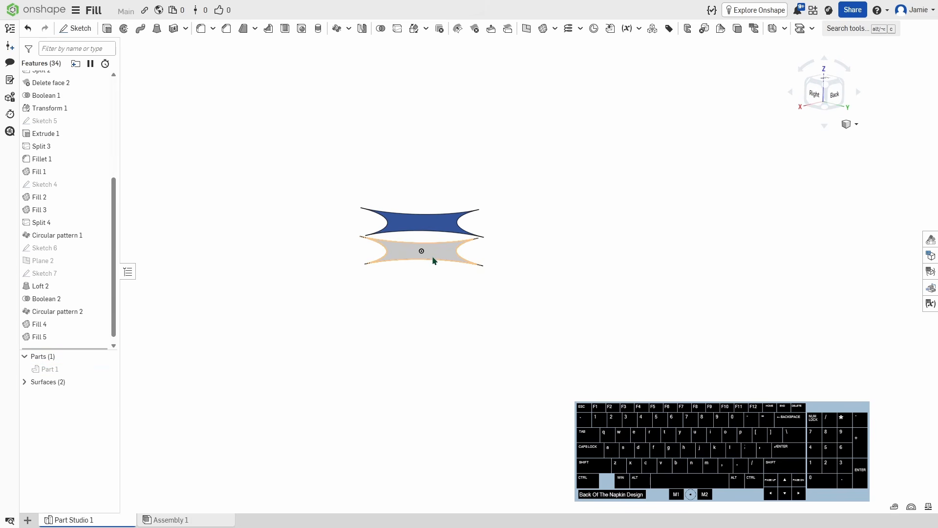
right_click_drag(437, 254, 529, 303)
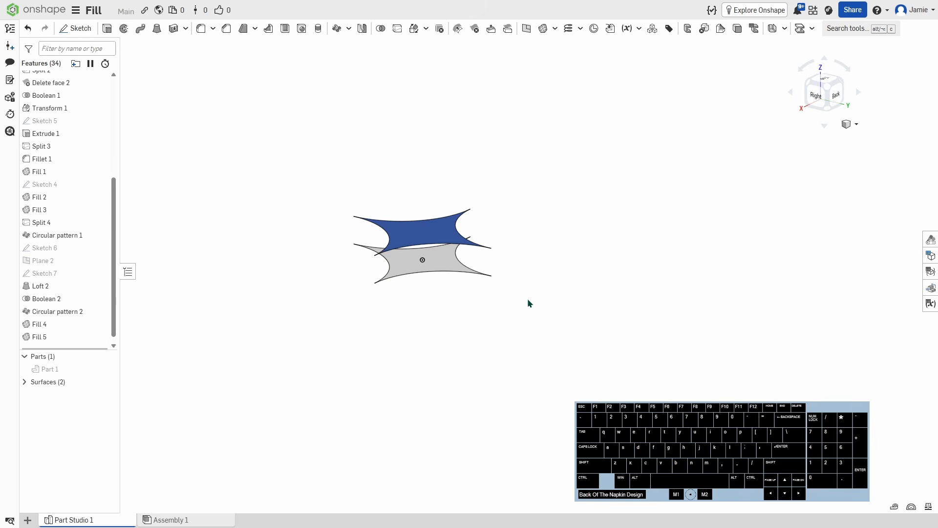
key("ctrl+z")
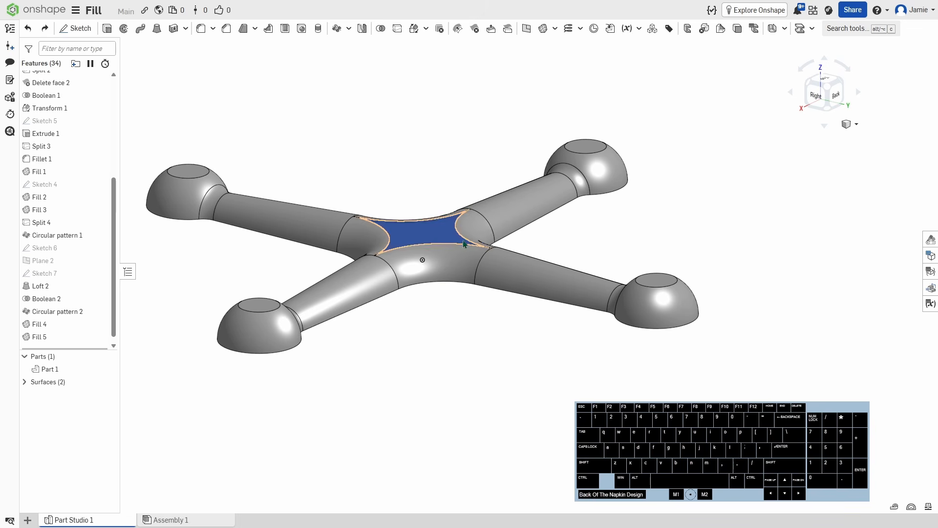
right_click_drag(493, 251, 464, 300)
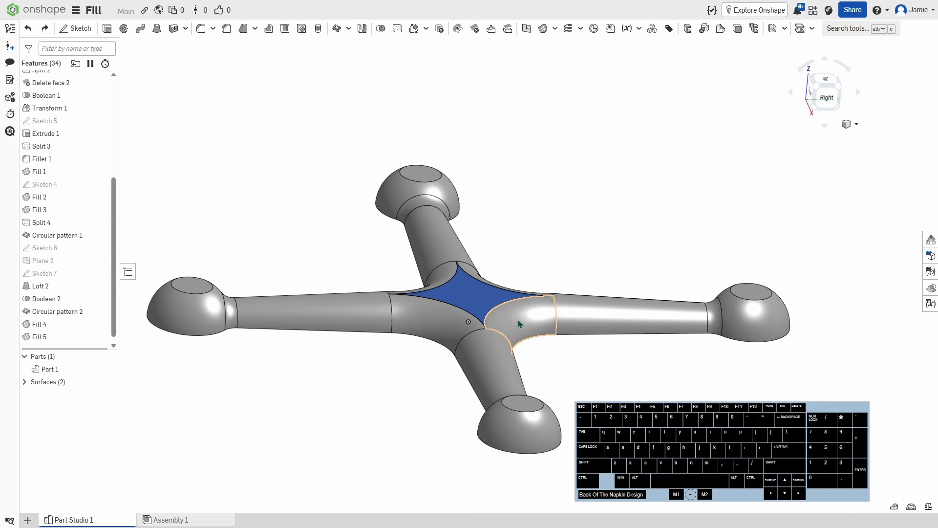
Delete the fill surface covering the hub's upper opening
left_click(464, 299)
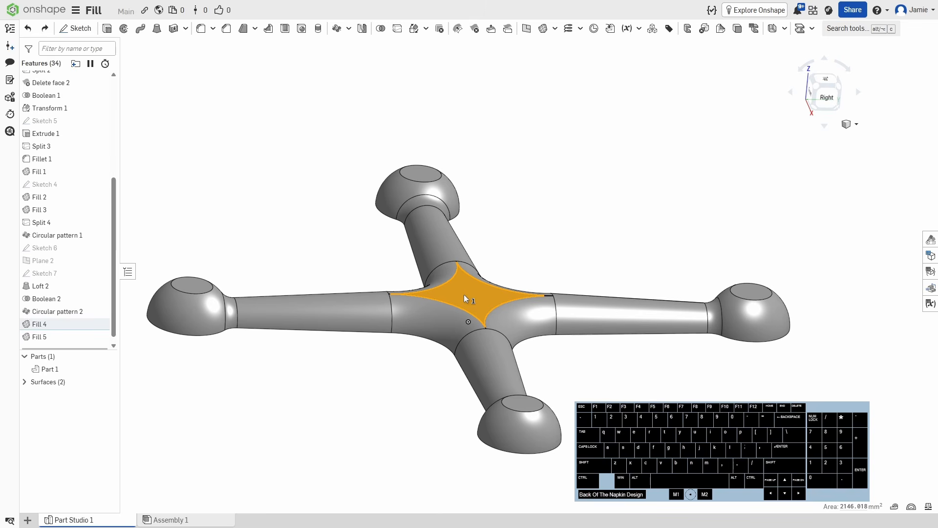
key("Delete")
right_click_drag(542, 247, 537, 254)
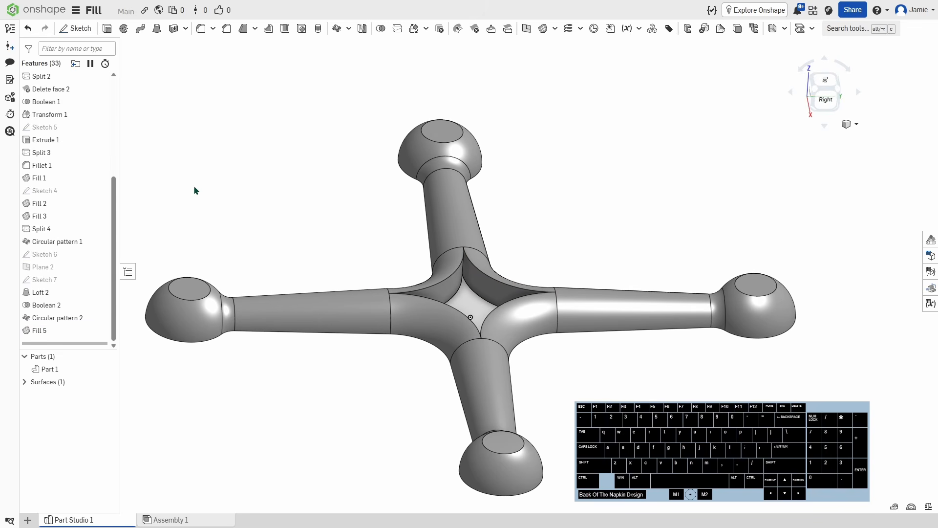
Show the default Right and Front planes, and leave Plane 2 hidden after briefly showing it
left_click(100, 268)
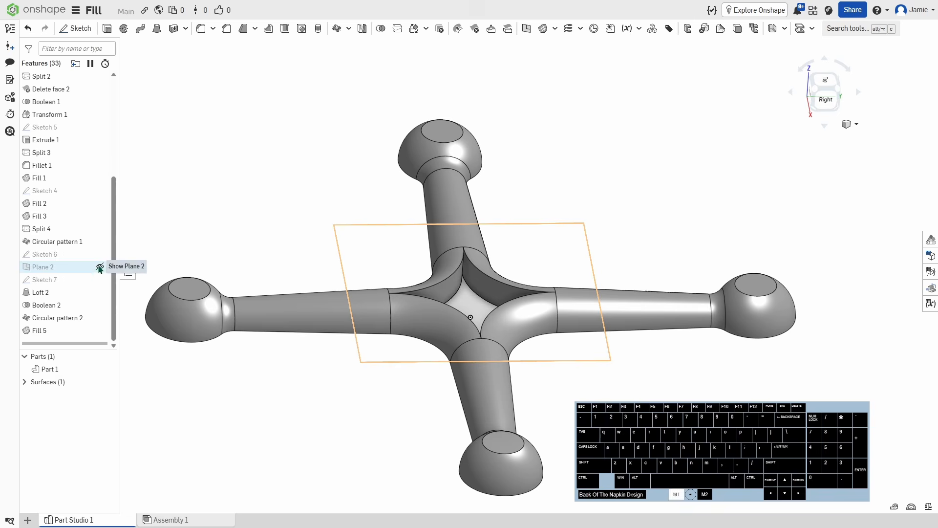
right_click_drag(401, 392, 397, 357)
scroll(94, 157, "up", 4)
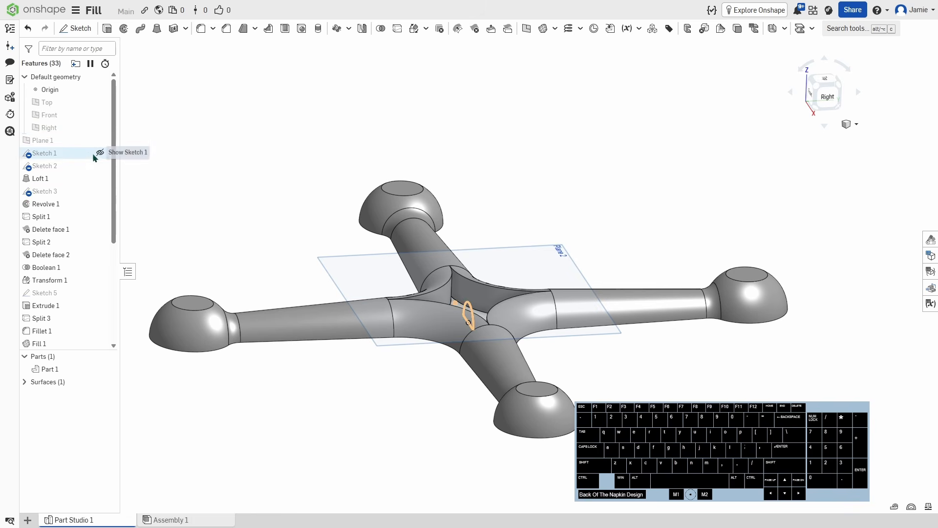
left_click(100, 128)
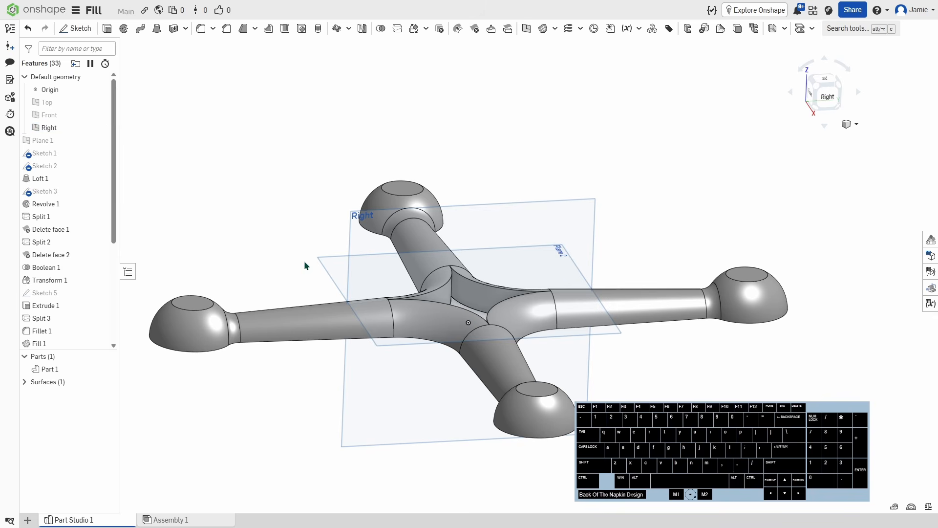
left_click(324, 268)
key("y")
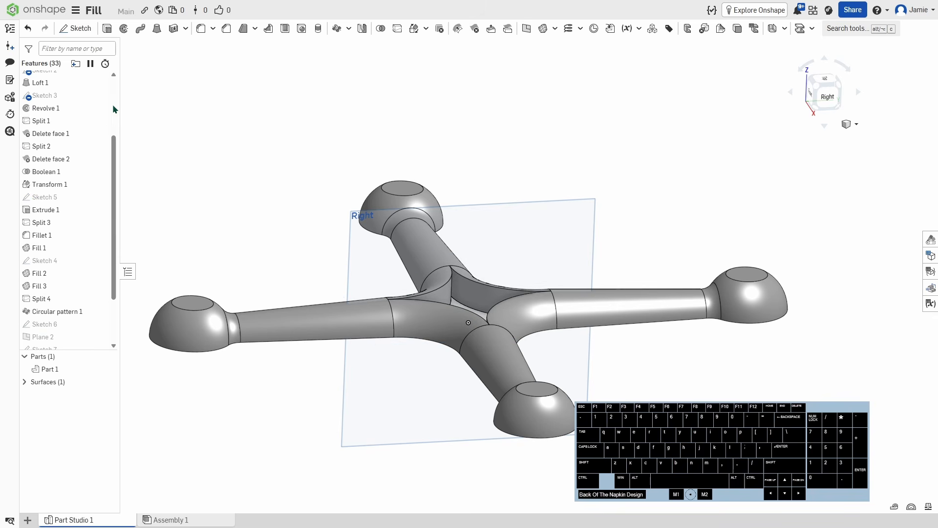
scroll(114, 109, "up", 3)
left_click(100, 115)
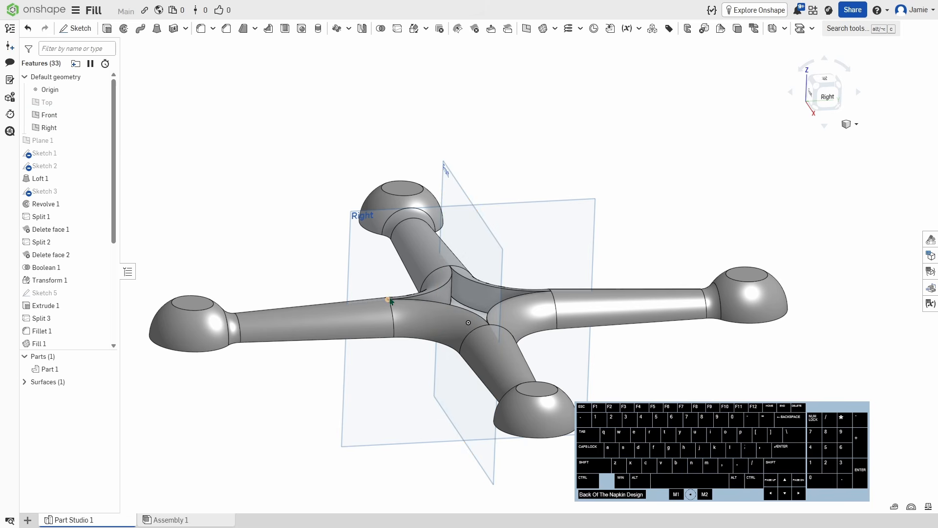
Sketch an arc on the Right plane between opposite corners of the hub's upper opening, bulging upward with a 100 mm radius
right_click_drag(547, 291, 521, 155)
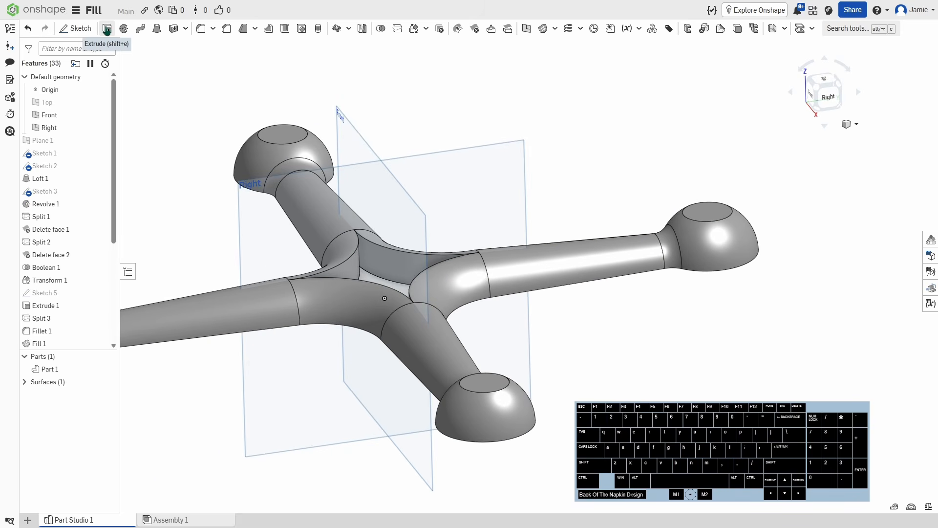
left_click(77, 29)
left_click(492, 159)
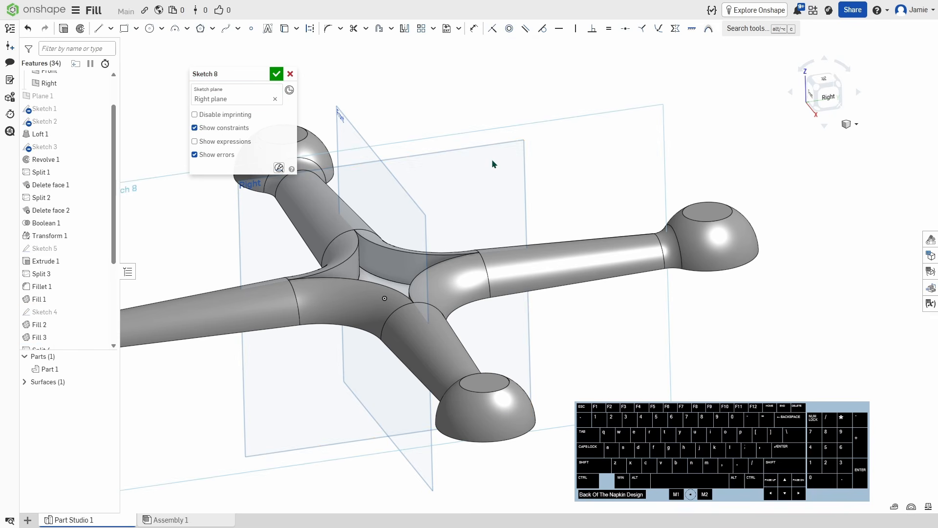
left_click(174, 29)
left_click(478, 252)
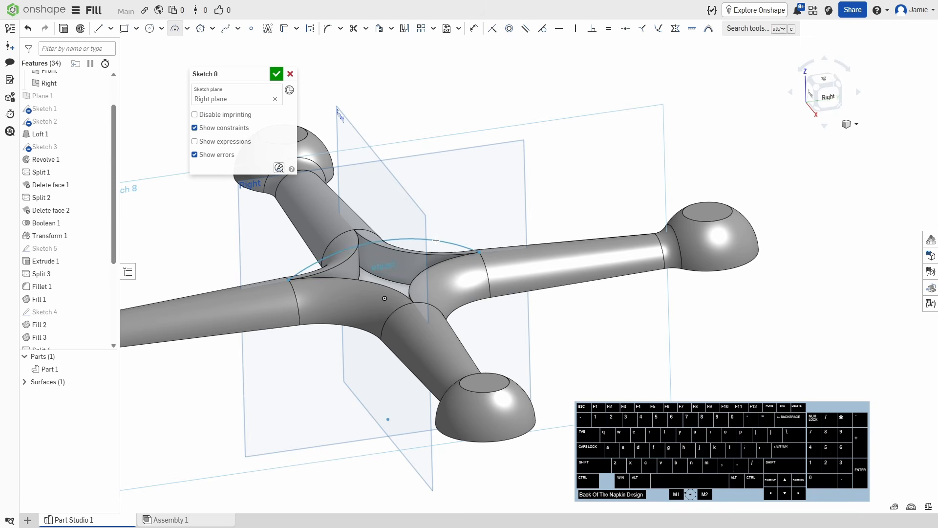
left_click(382, 246)
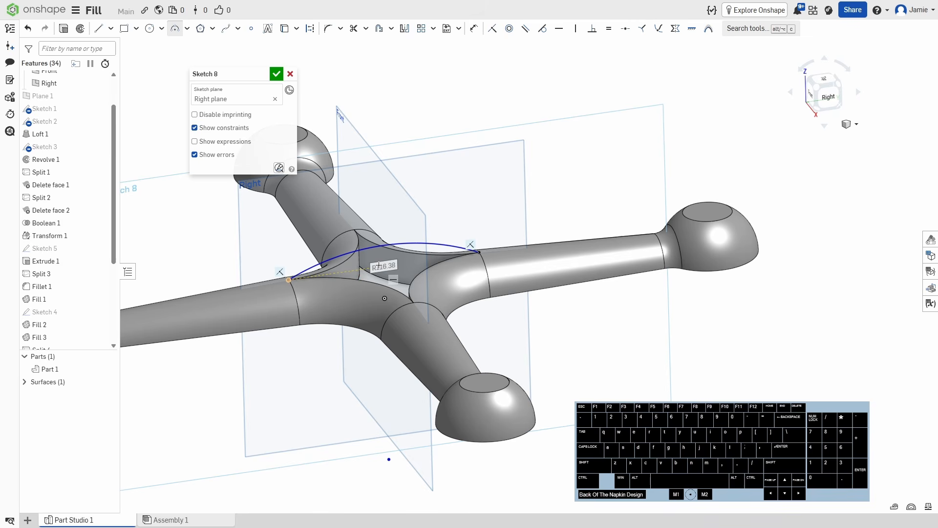
type("100")
key("Return")
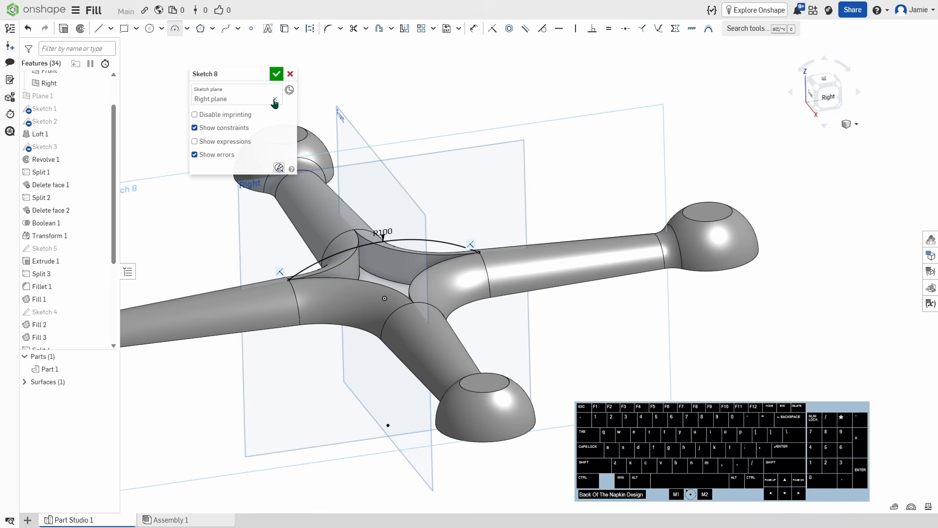
left_click(277, 74)
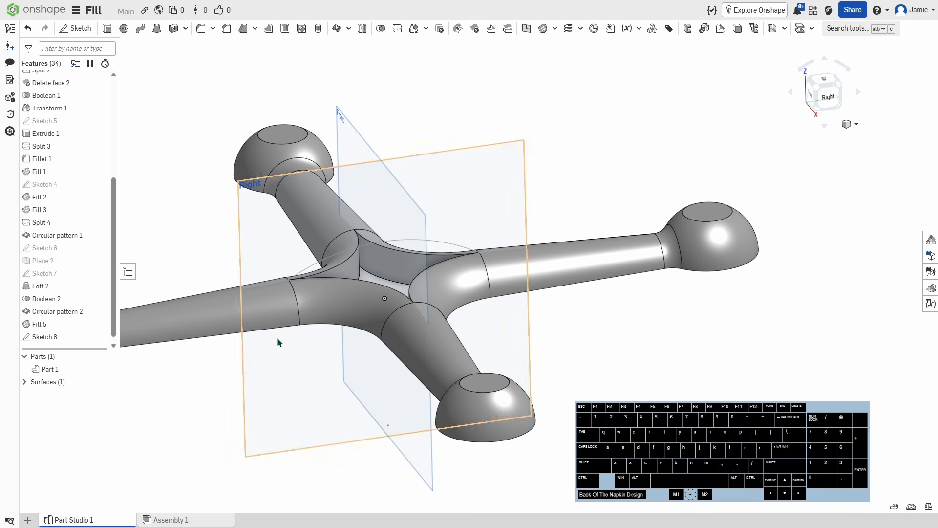
Start a sketch on the Front plane and draw an upward three-point arc of about 97 mm radius between the opening's other two corners
mouse_move(277, 337)
right_mouse_down()
mouse_move(301, 324)
mouse_move(360, 334)
mouse_move(346, 333)
right_mouse_up()
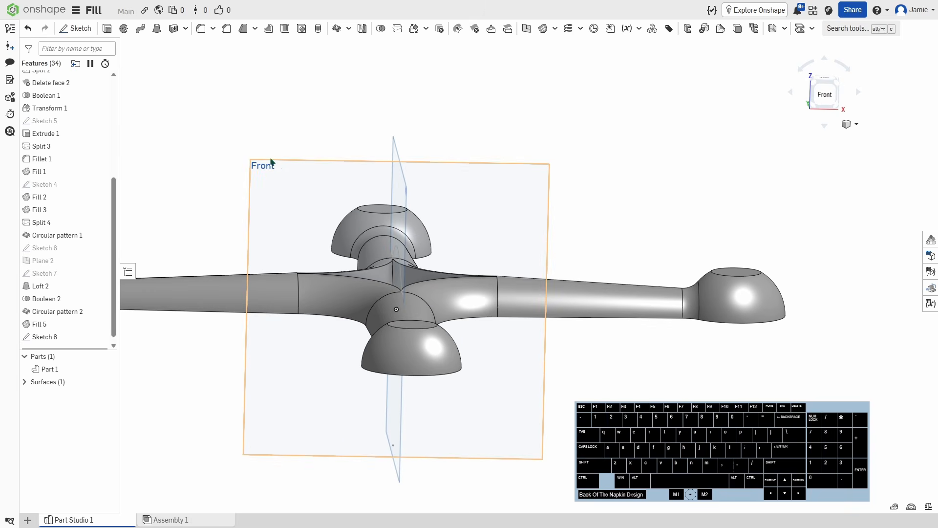
left_click(76, 28)
left_click(288, 212)
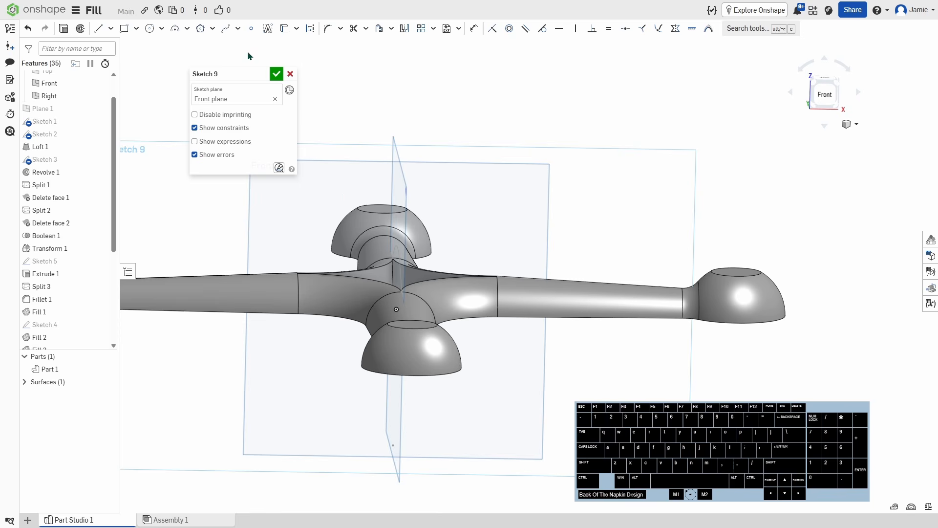
left_click(175, 28)
right_click_drag(272, 234, 279, 246)
left_click(297, 271)
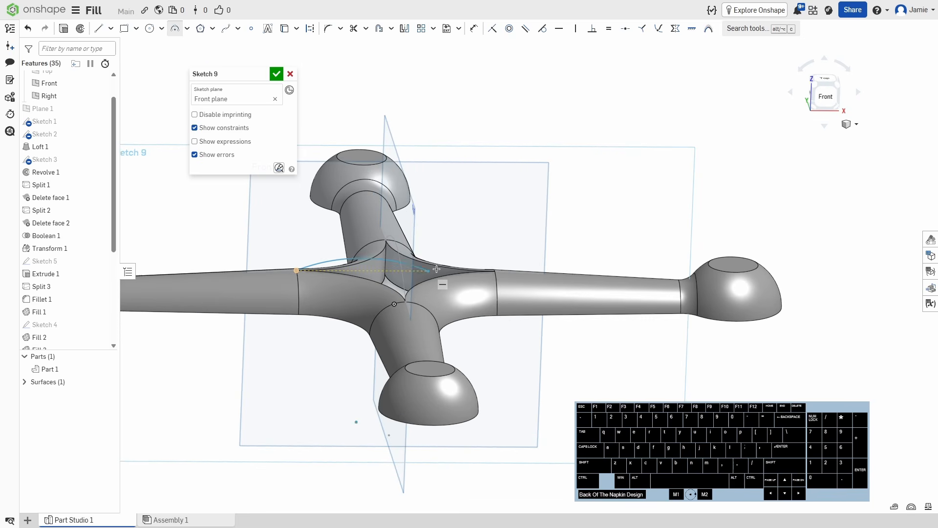
left_click(495, 270)
left_click(454, 252)
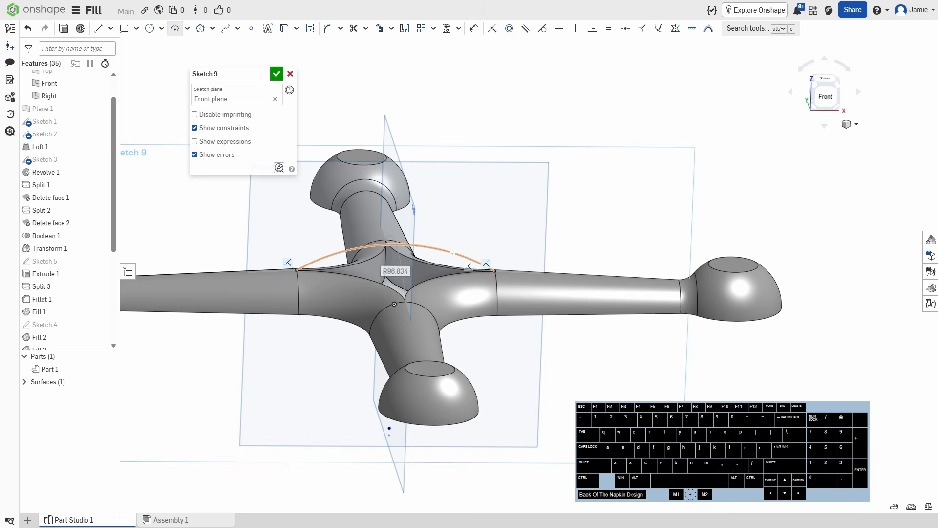
Dimension the Front-plane arc's radius to 100 mm and finish the sketch
key("d")
left_click(454, 252)
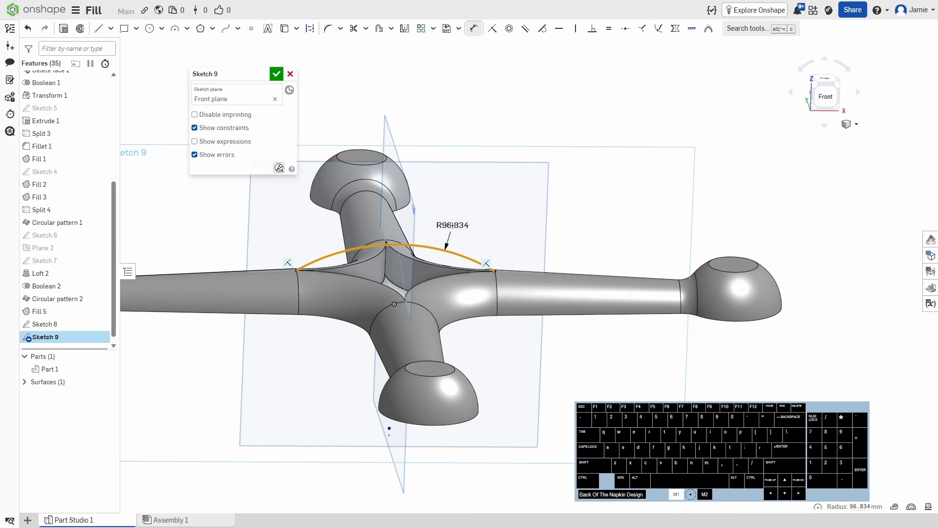
left_click(453, 225)
type("100")
key("Return")
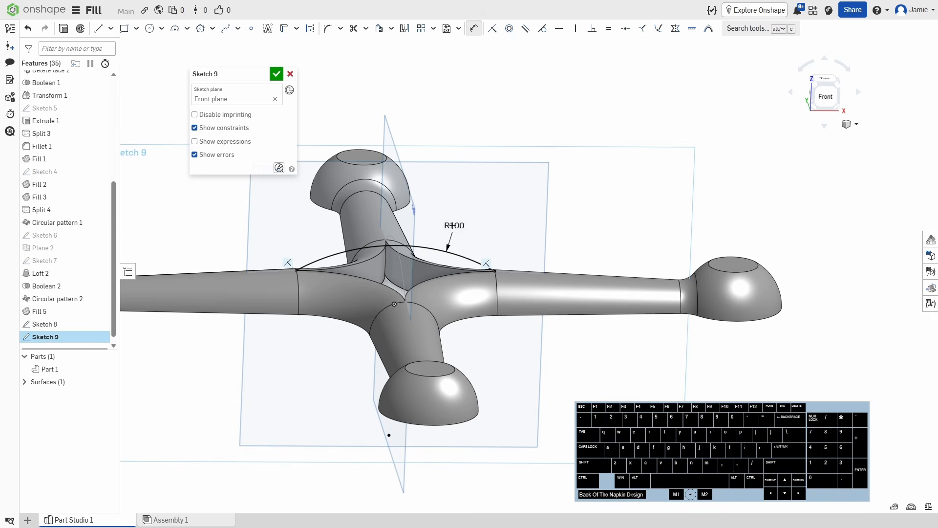
left_click(277, 74)
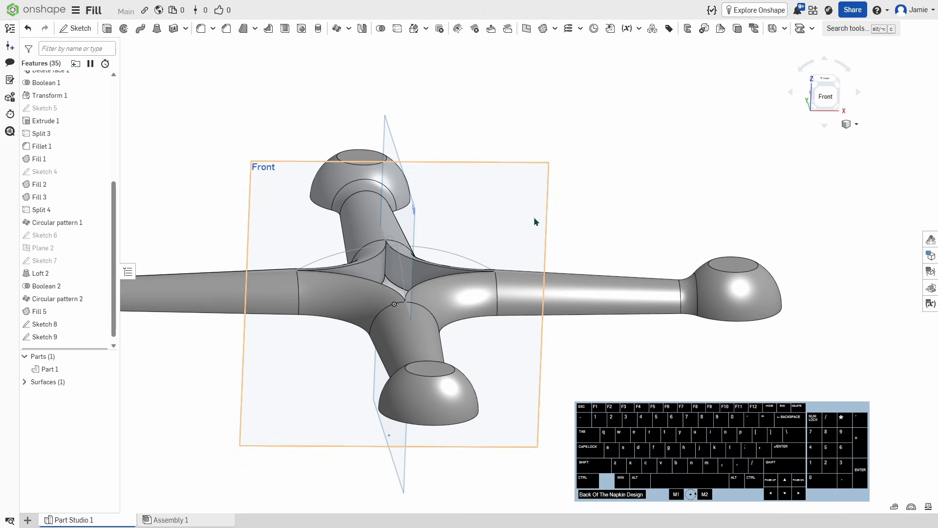
Start a new fill surface from the four arc edges around the hub's upper opening with position continuity
key("shift+7")
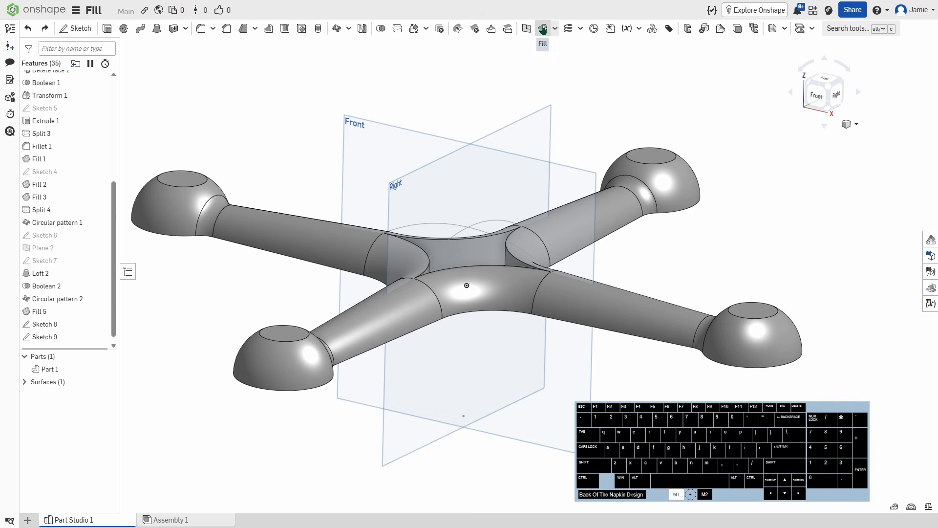
left_click(543, 28)
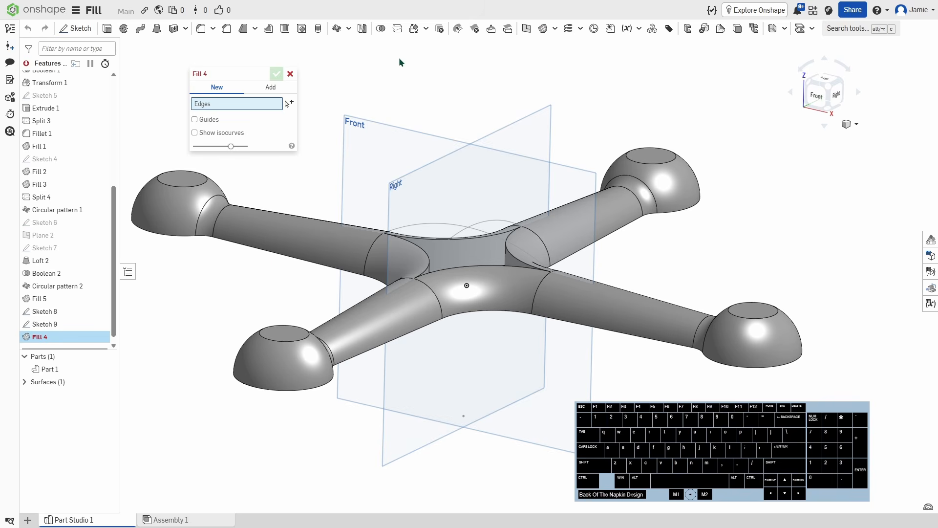
left_click(423, 251)
left_click(437, 265)
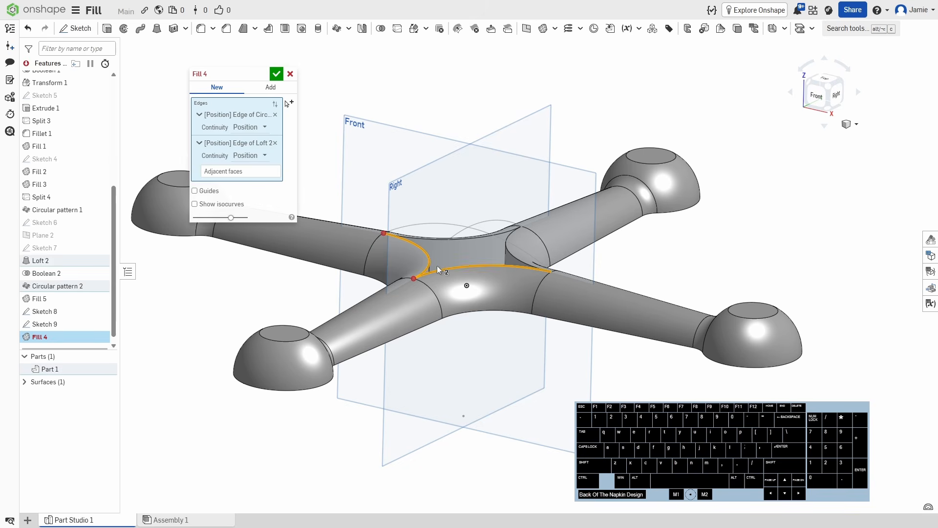
left_click(506, 245)
left_click(480, 238)
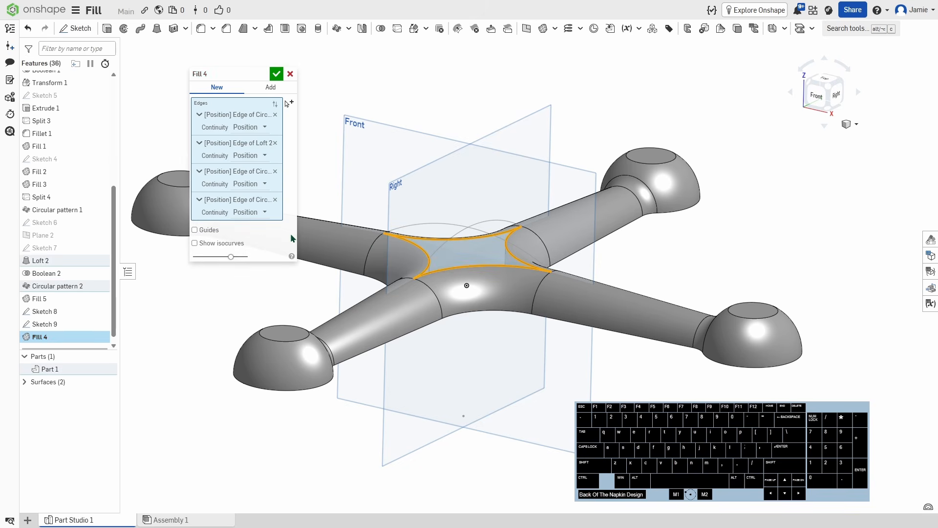
Guide the fill with the two crossing sketch arcs and switch the guide type from Precise to Sampled
left_click(445, 222)
left_click(490, 226)
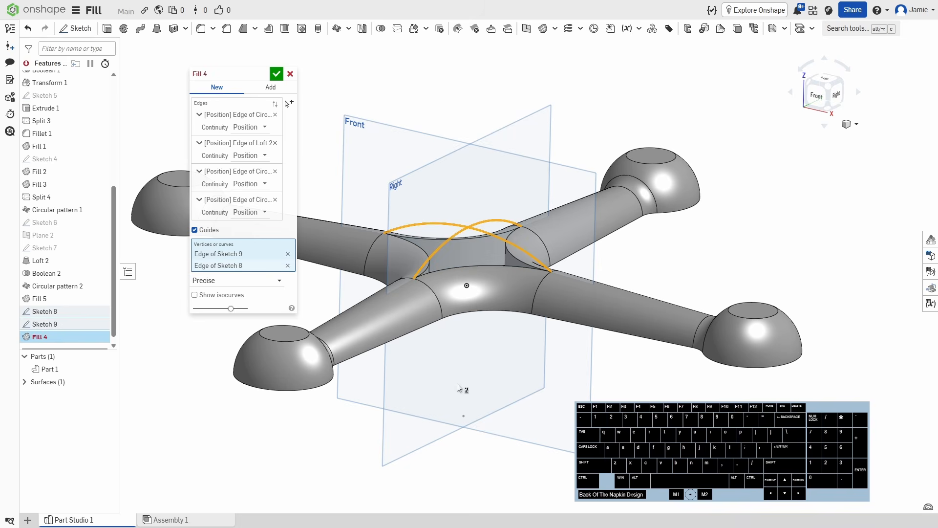
left_click(206, 281)
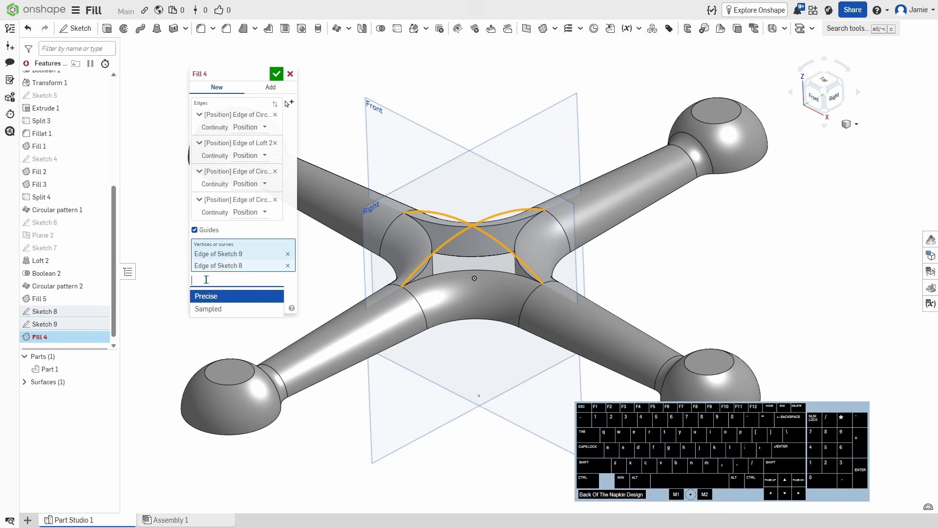
left_click(206, 315)
right_click_drag(414, 417, 441, 409)
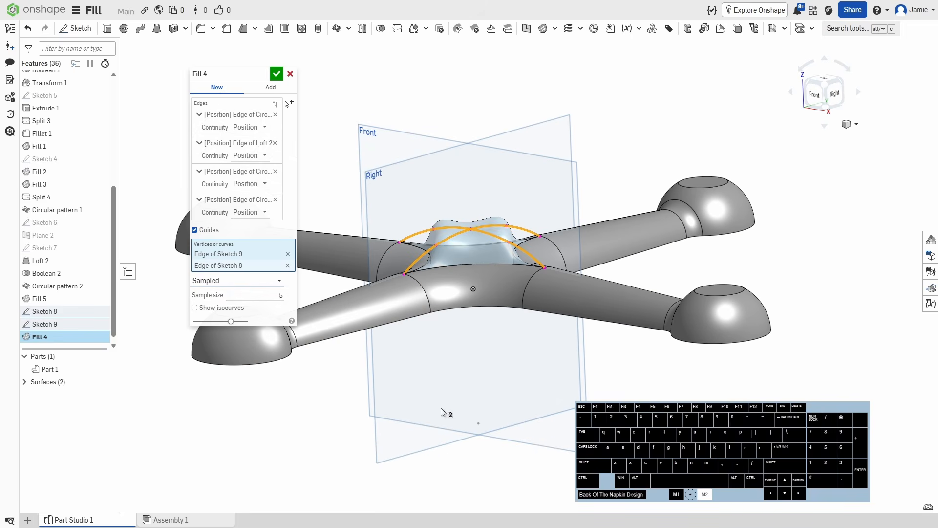
Set the guide curves' sample size to 3 and complete the upper hub fill
left_click(271, 295)
type("3")
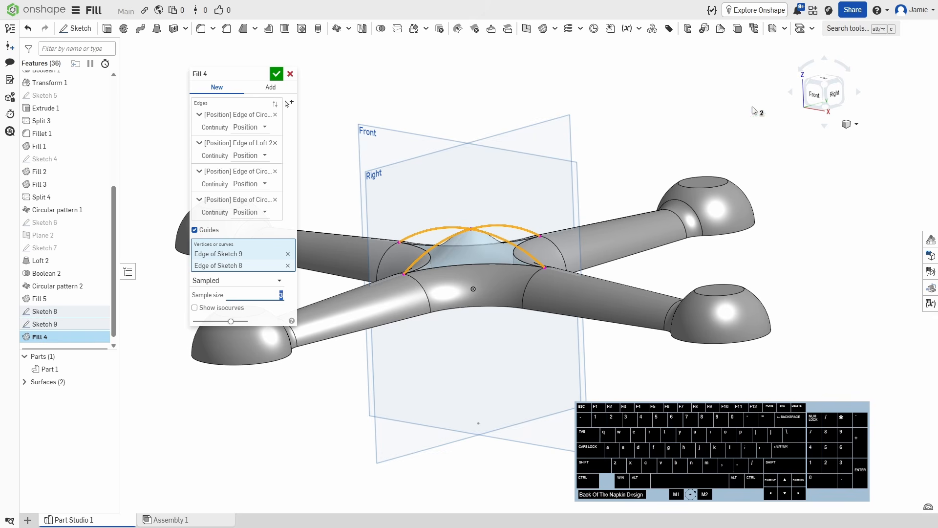
left_click(807, 100)
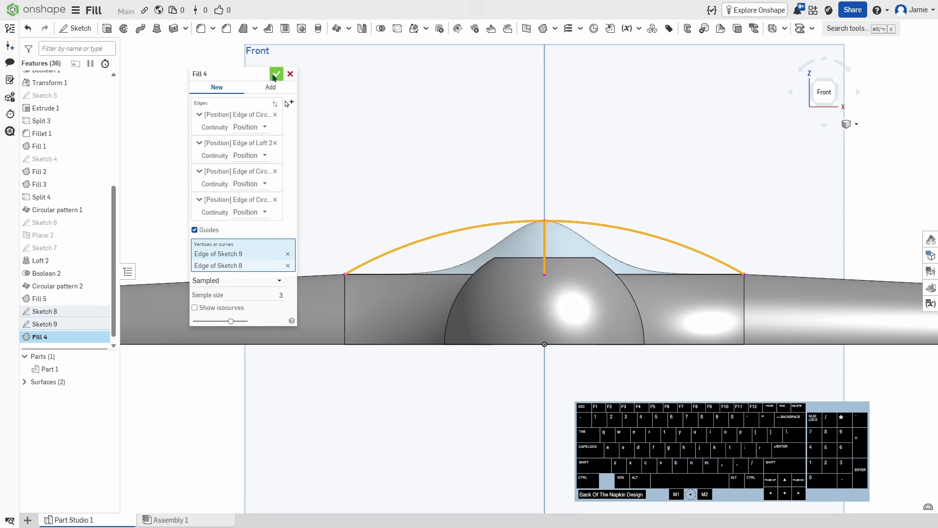
left_click(276, 74)
scroll(413, 178, "down", 1)
scroll(412, 178, "down", 1)
right_click_drag(401, 176, 409, 190)
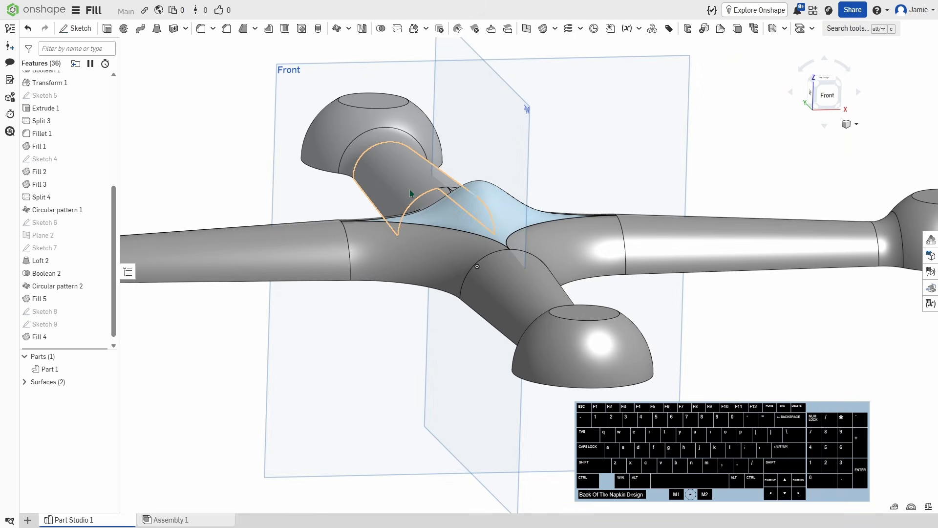
Create an assigned length variable named radius with a value of 200 mm
left_click(628, 29)
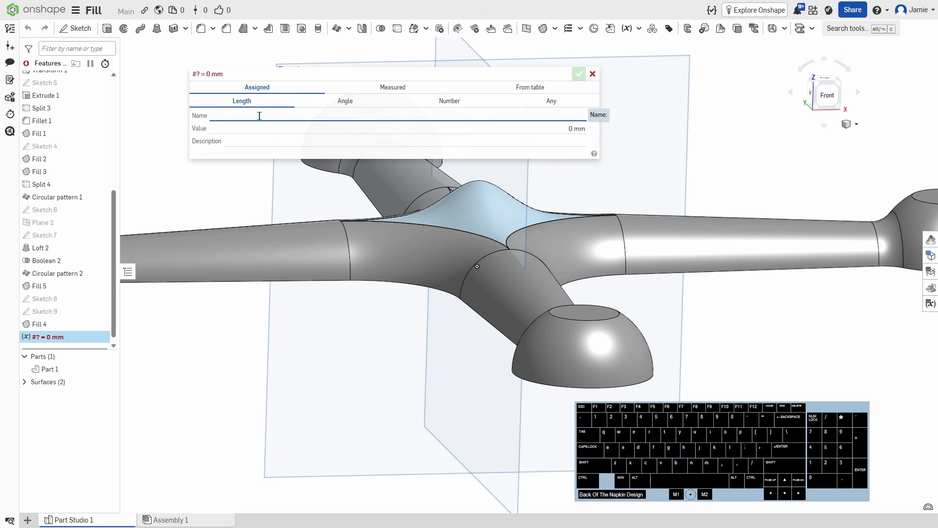
type("radius")
left_click(299, 130)
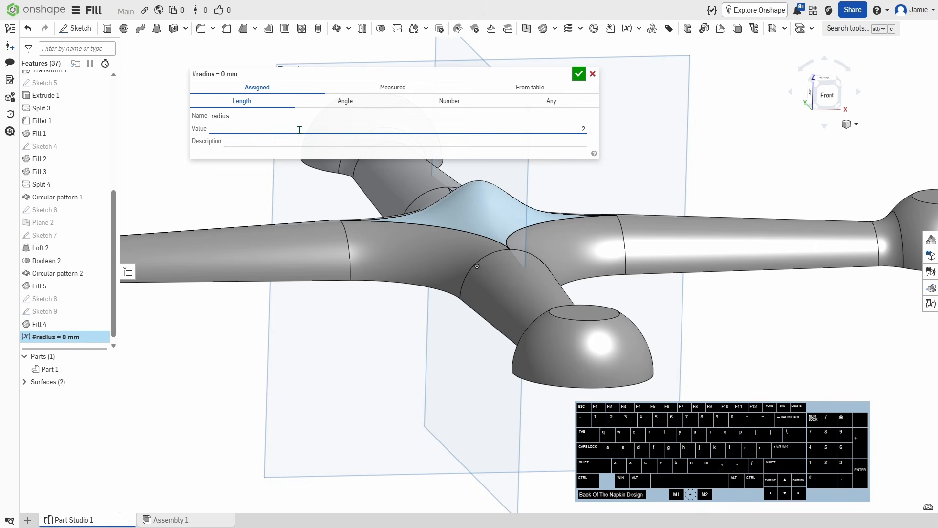
type("200")
key("Return")
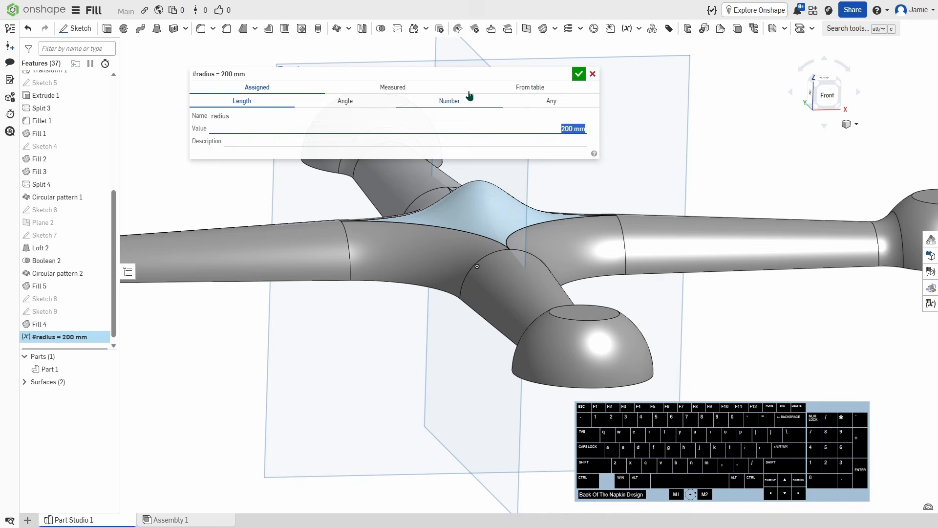
left_click(579, 73)
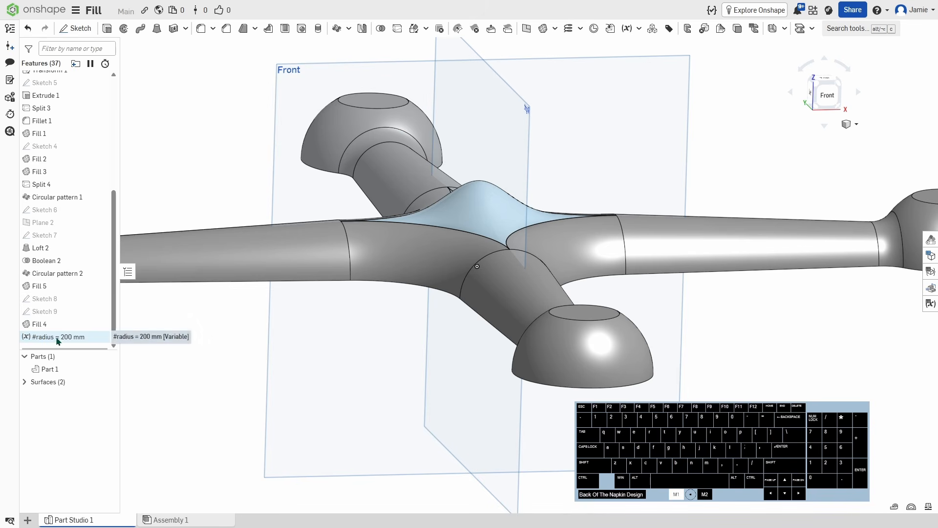
Reorder the radius variable in the feature history so that it comes directly before Sketch 8
left_click_drag(56, 341, 54, 291)
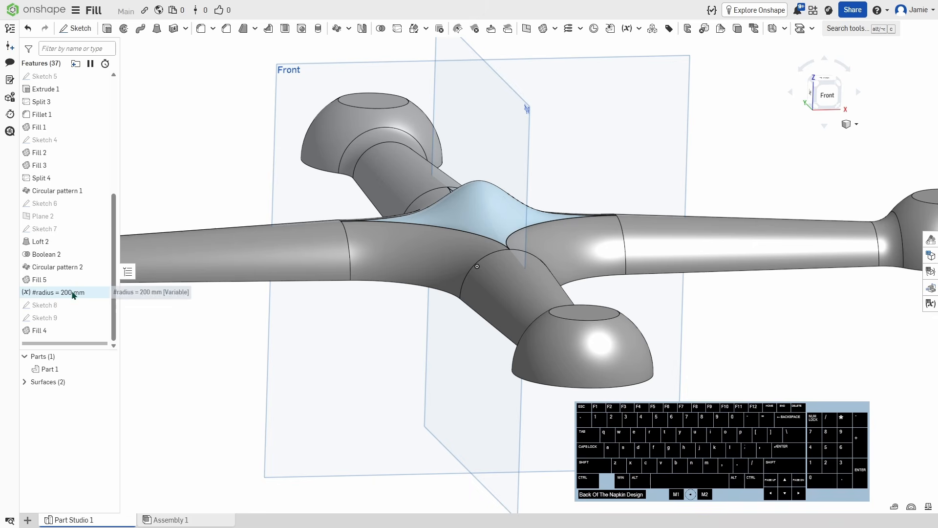
left_click(56, 306)
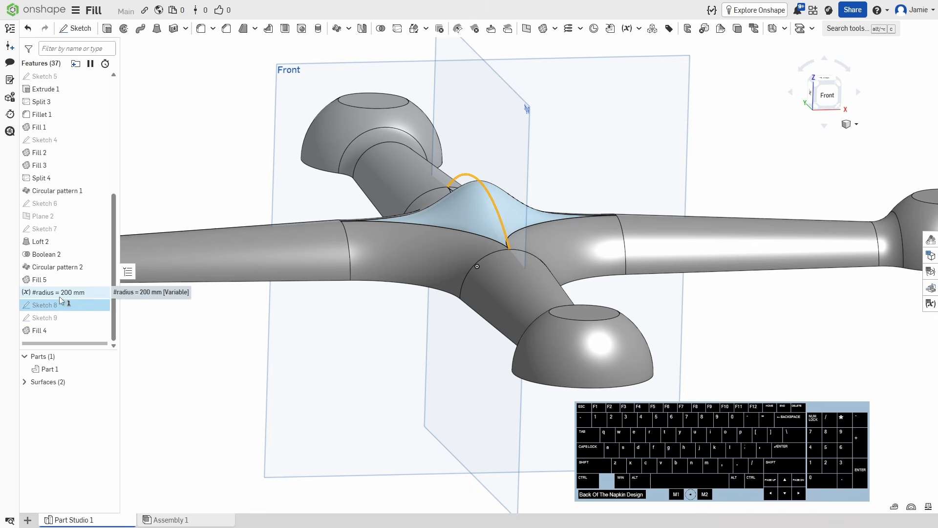
mouse_move(58, 297)
left_mouse_down()
mouse_move(62, 336)
mouse_move(60, 296)
mouse_move(59, 305)
left_mouse_up()
Edit Sketch 8 to drive the Right-plane arc's radius with the #radius variable and finish the sketch
double_click(56, 306)
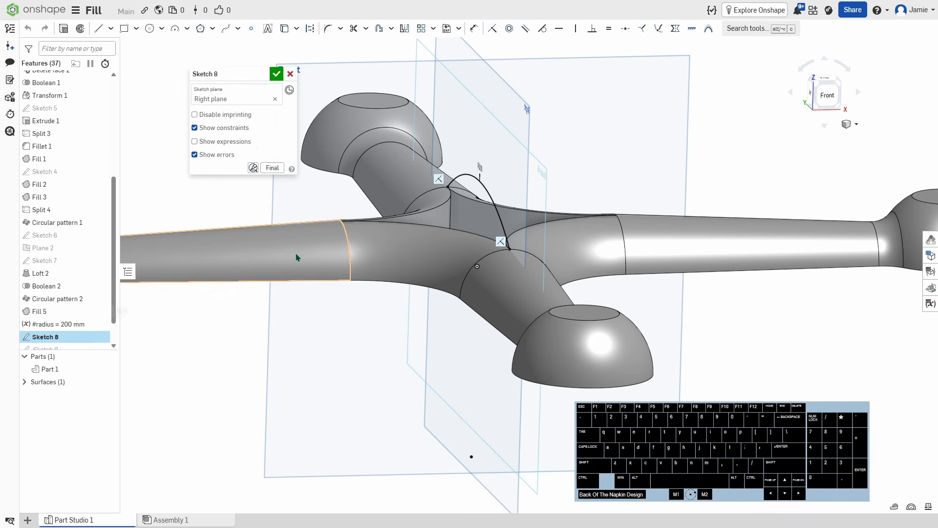
left_click(289, 74)
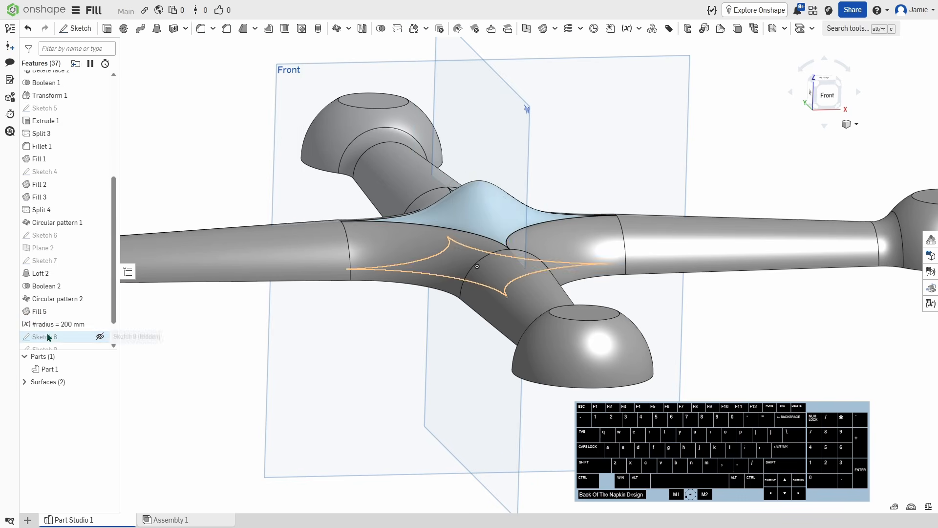
double_click(92, 337)
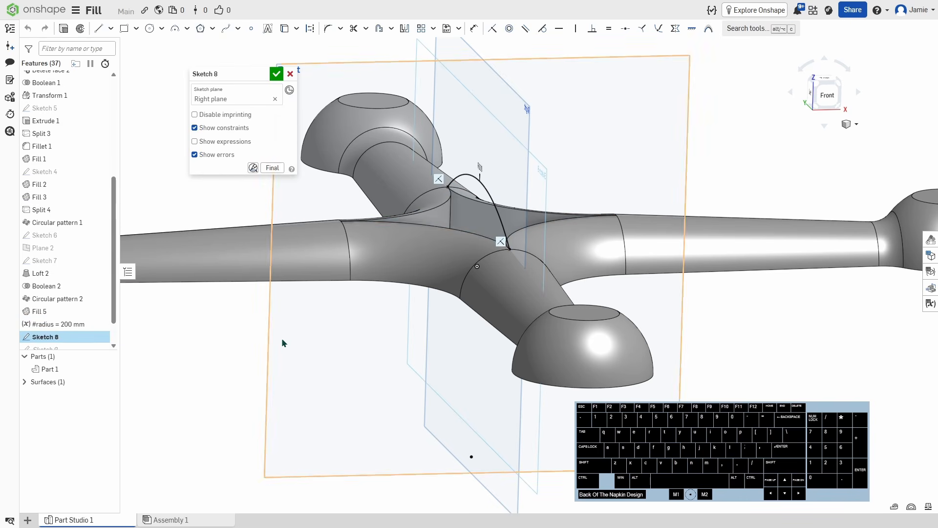
double_click(480, 166)
type("r")
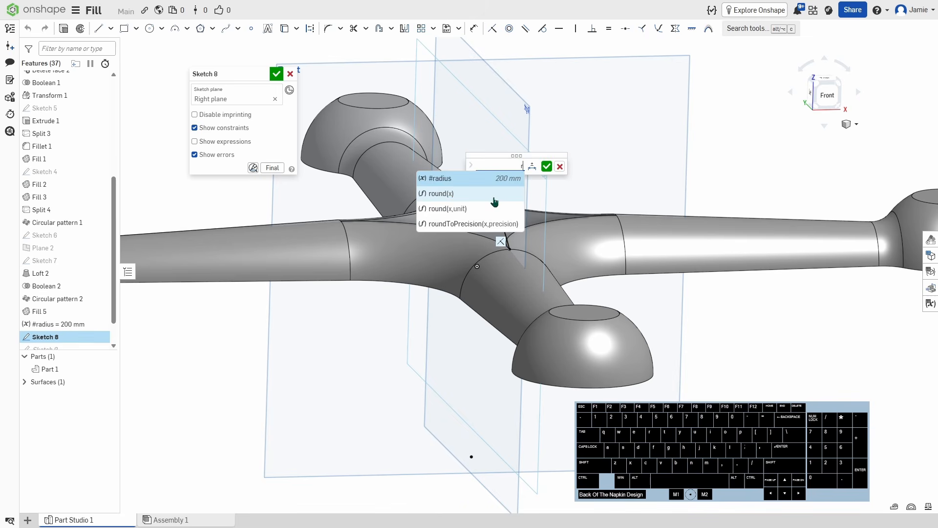
left_click(453, 179)
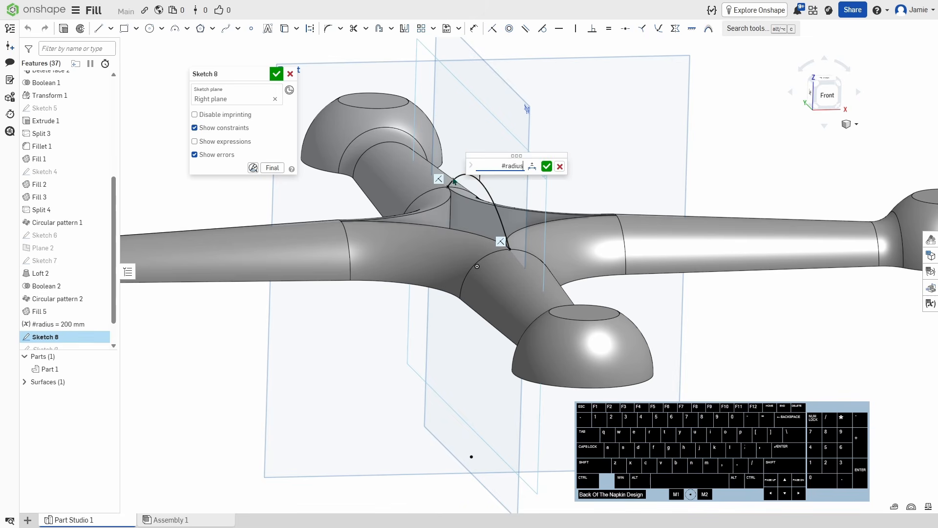
left_click(546, 166)
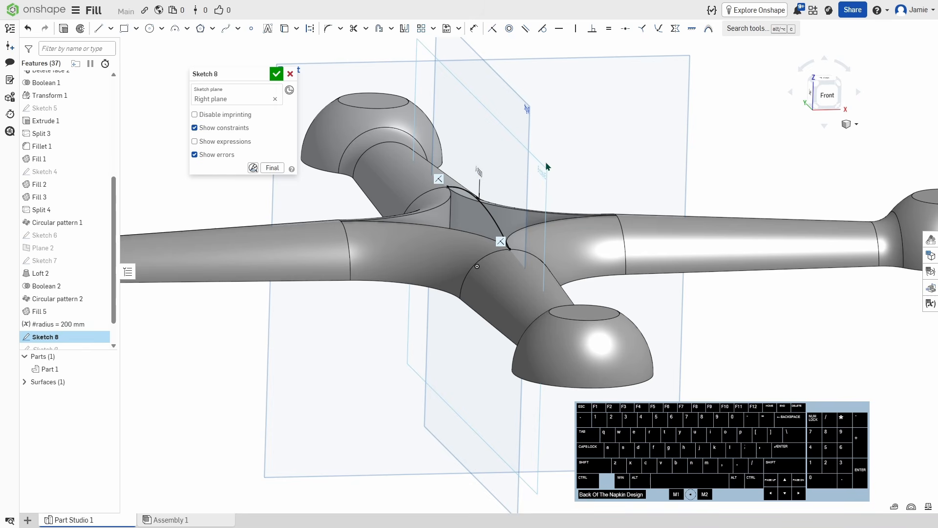
left_click(276, 73)
Edit Sketch 9 to drive the Front-plane arc's radius with the #radius variable and finish the sketch
scroll(63, 274, "down", 1)
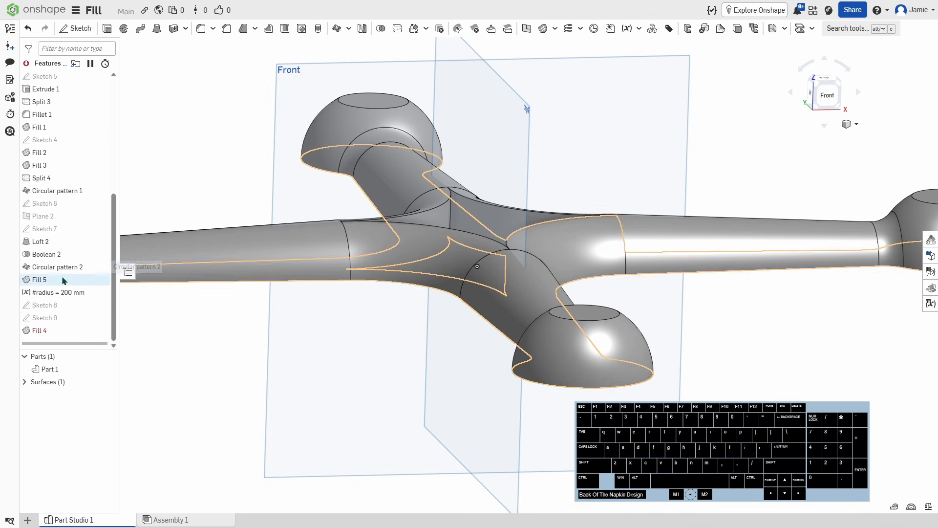
double_click(39, 319)
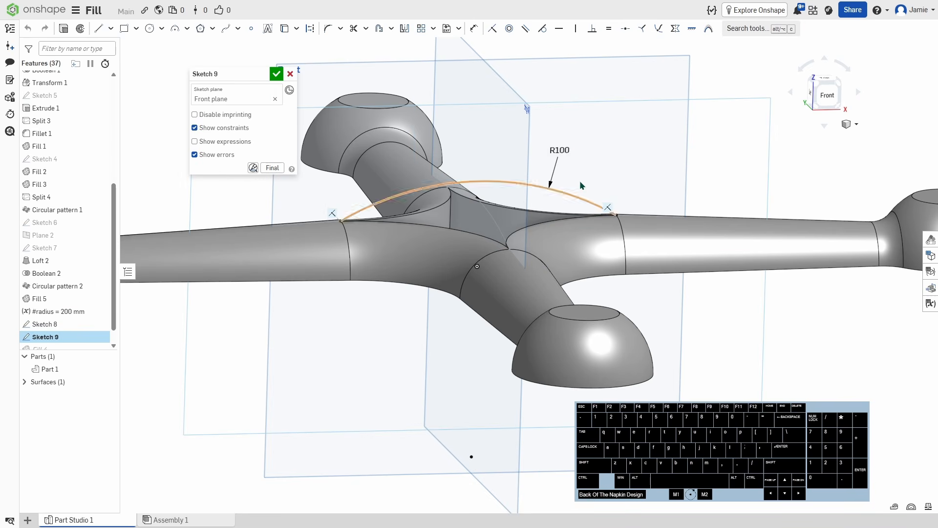
double_click(561, 149)
type("#radius")
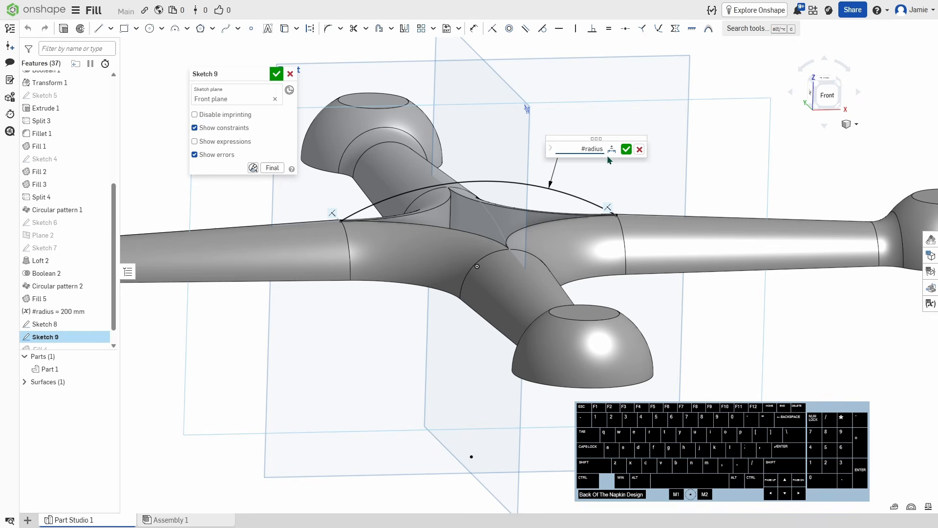
key("Return")
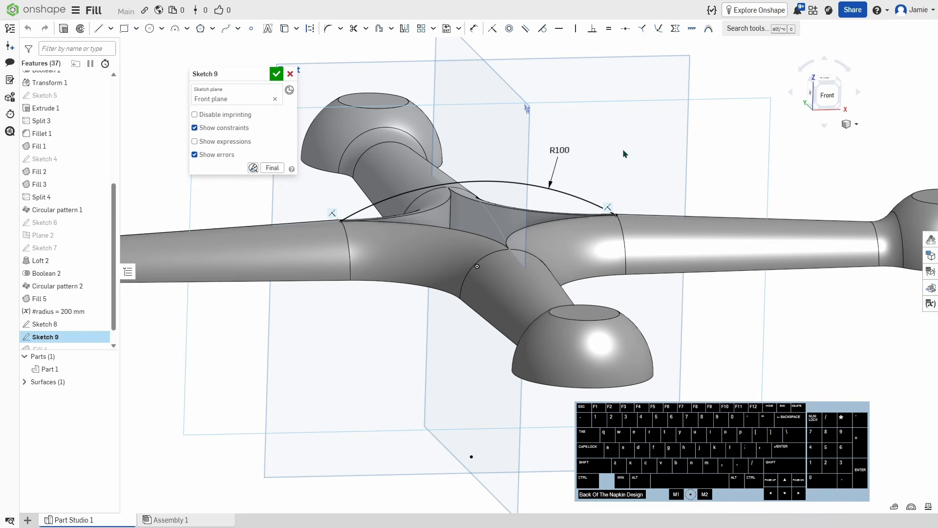
left_click(276, 73)
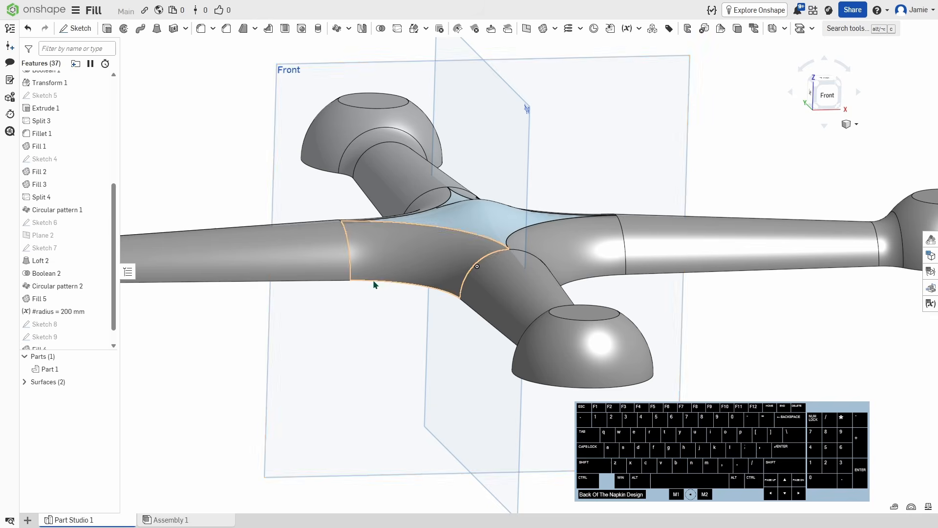
Set the radius variable to 250 mm to flatten the hub's upper fill
mouse_move(675, 300)
right_mouse_down()
mouse_move(641, 292)
mouse_move(595, 304)
mouse_move(536, 212)
mouse_move(561, 226)
right_mouse_up()
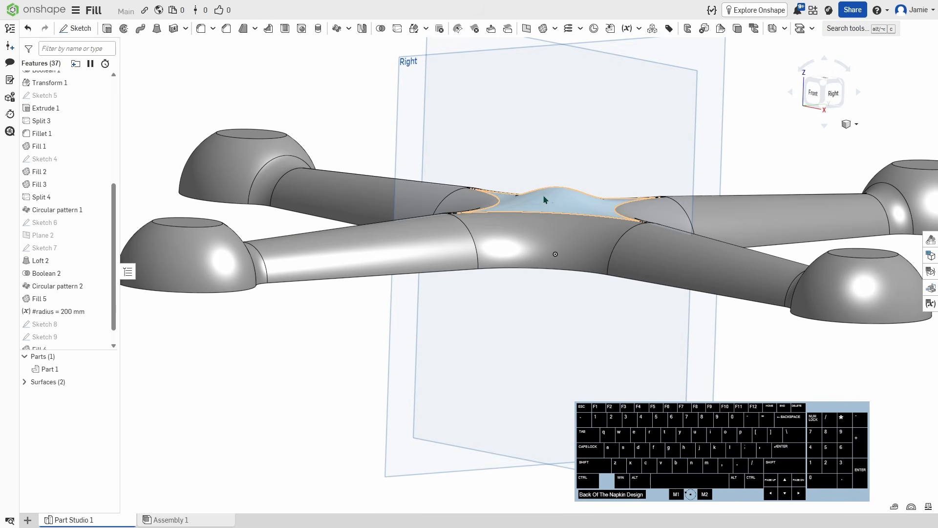
double_click(52, 312)
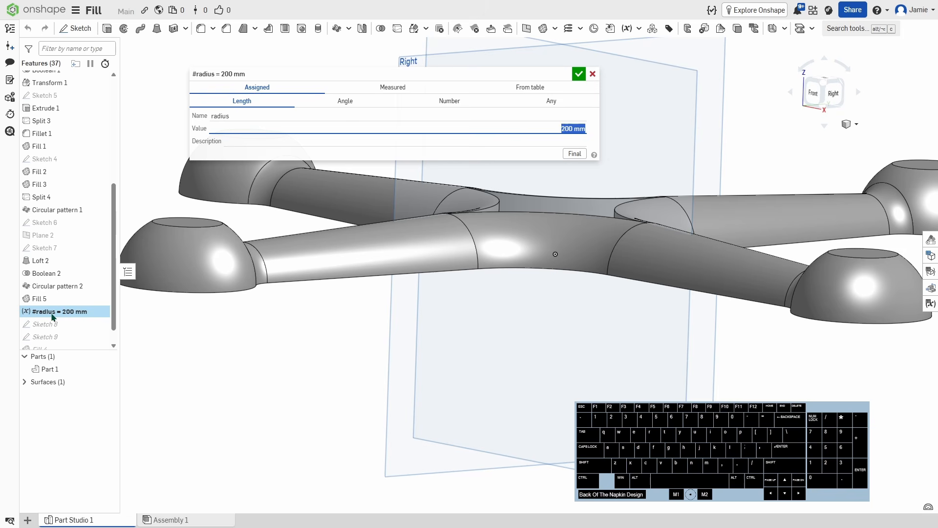
type("250")
key("Return")
left_click(579, 74)
mouse_move(591, 329)
right_mouse_down()
mouse_move(602, 345)
mouse_move(584, 330)
right_mouse_up()
Set the radius variable to 350 mm to lower the dome of the hub's upper fill
double_click(55, 311)
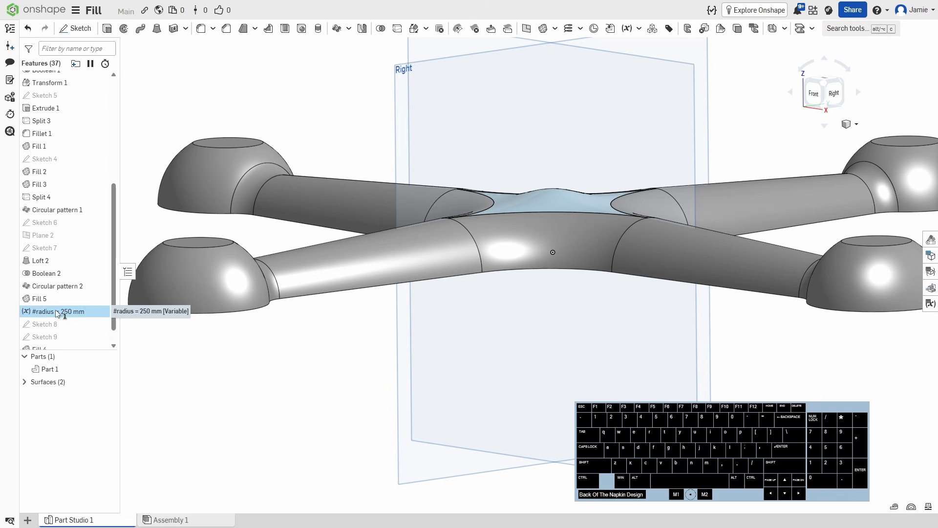
type("350")
key("Return")
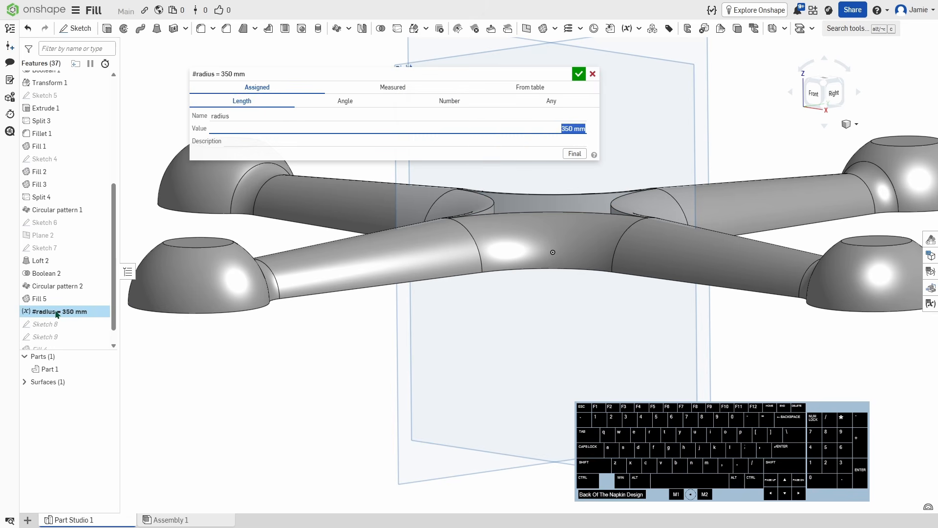
left_click(578, 77)
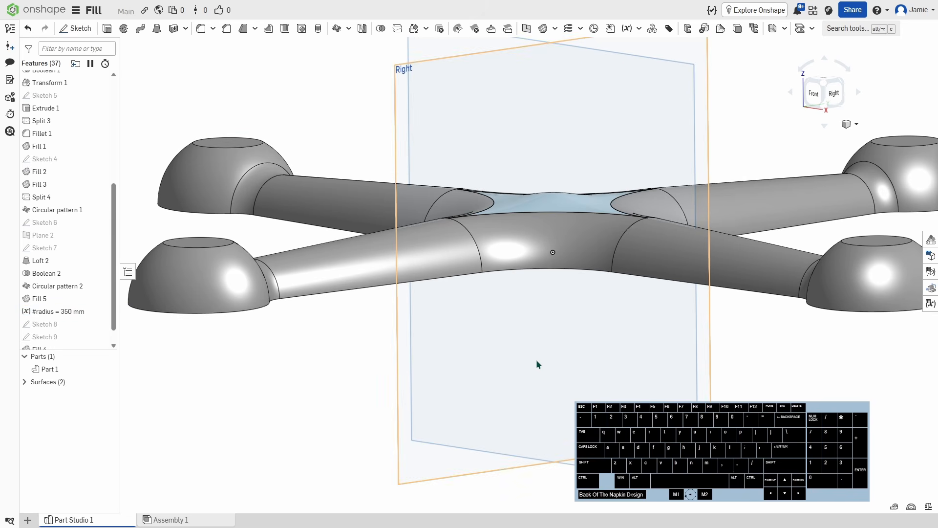
mouse_move(580, 337)
right_mouse_down()
mouse_move(598, 358)
mouse_move(581, 345)
mouse_move(599, 343)
mouse_move(589, 331)
mouse_move(588, 220)
mouse_move(596, 340)
right_mouse_up()
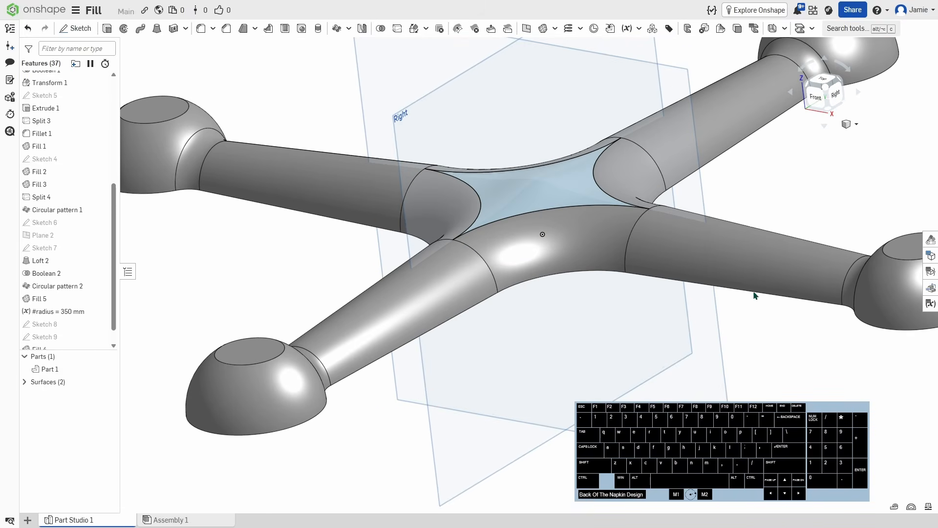
Hide the four-armed part and the Front and Right planes to isolate the two hub fill surfaces
key("y")
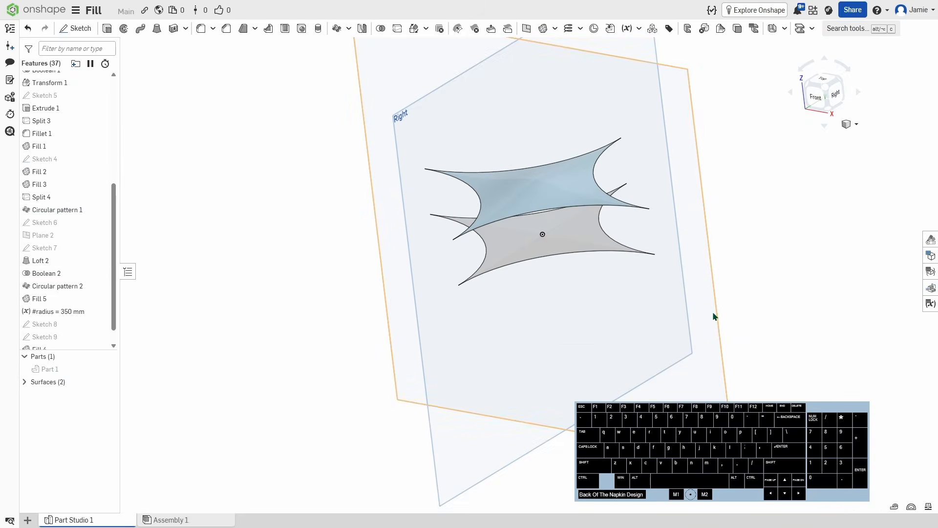
left_click(687, 315)
key("y")
right_click_drag(683, 299, 669, 288)
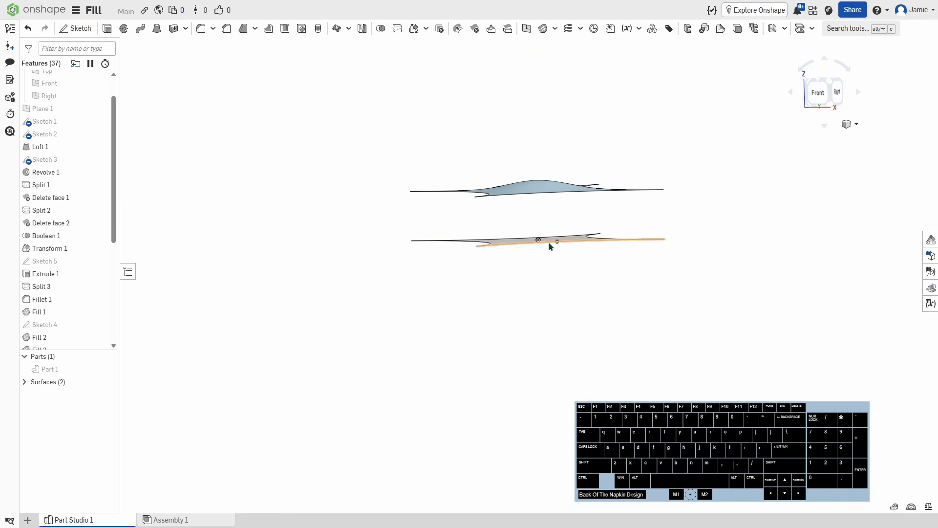
mouse_move(551, 245)
right_mouse_down()
mouse_move(593, 296)
mouse_move(538, 237)
right_mouse_up()
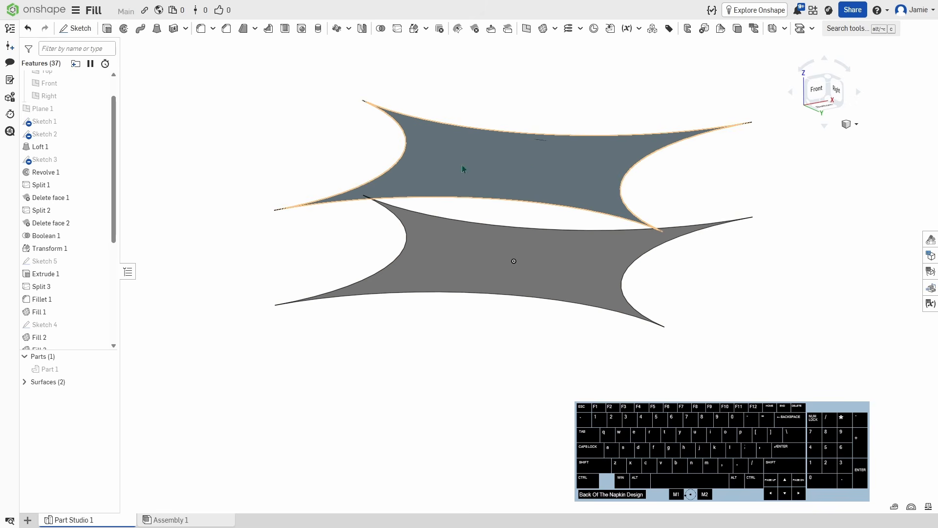
Extrude the lower hub fill's face as a new solid up to the face of the upper fill
left_click(107, 27)
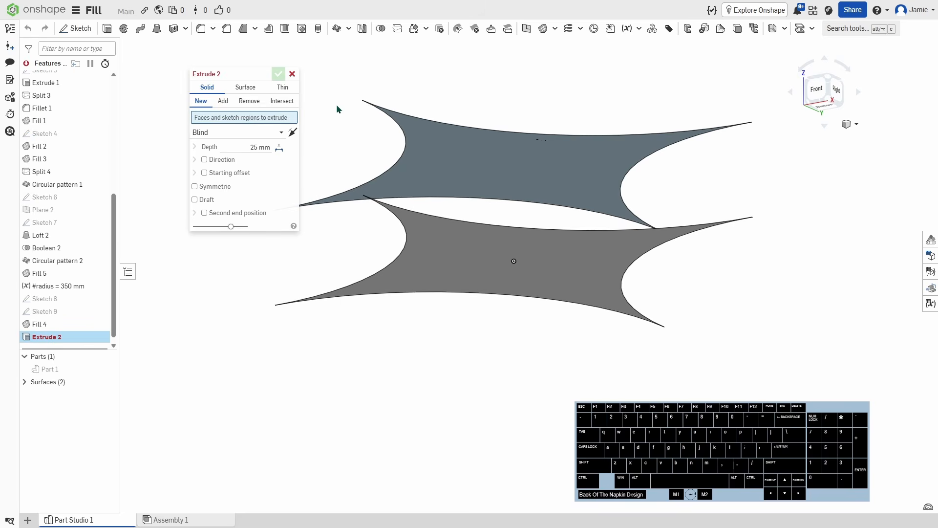
right_click_drag(336, 109, 334, 132)
left_click(458, 259)
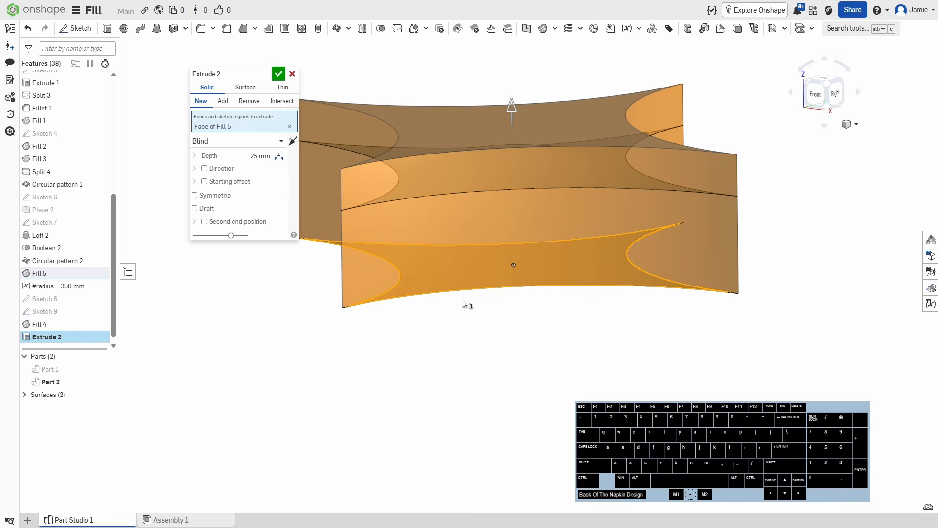
left_click(212, 142)
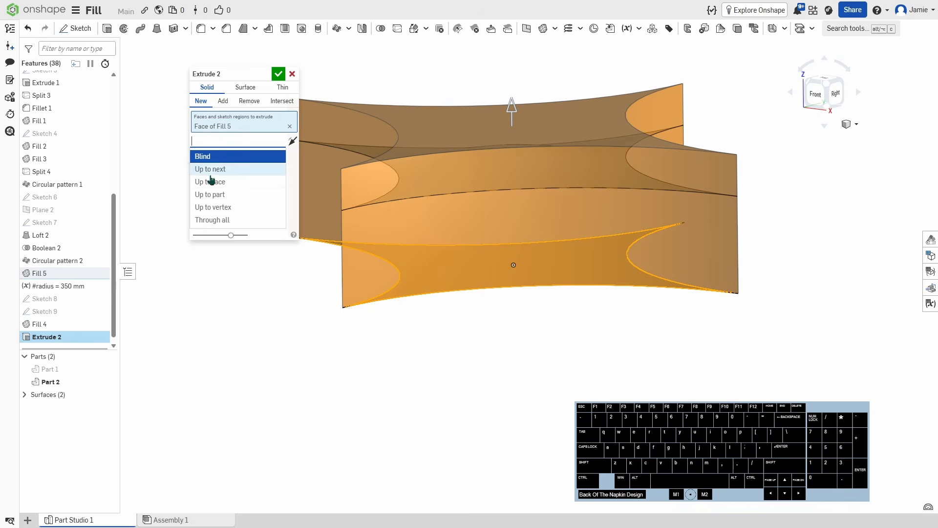
left_click(211, 182)
right_click_drag(497, 303, 490, 277)
left_click(469, 180)
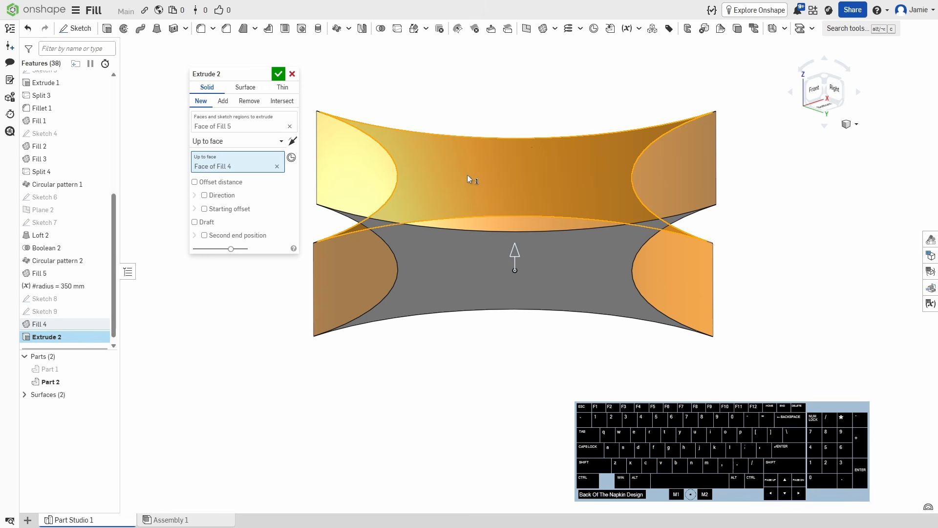
left_click(279, 74)
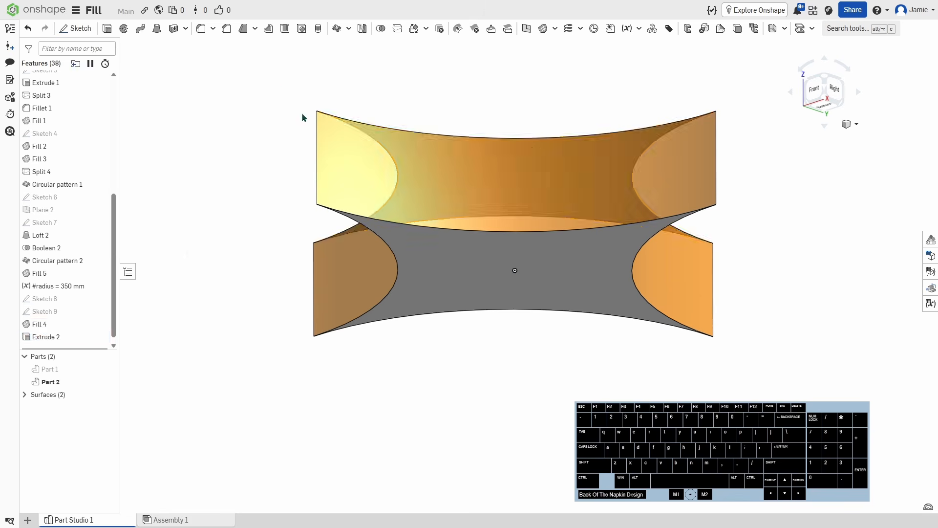
right_click_drag(251, 207, 266, 271)
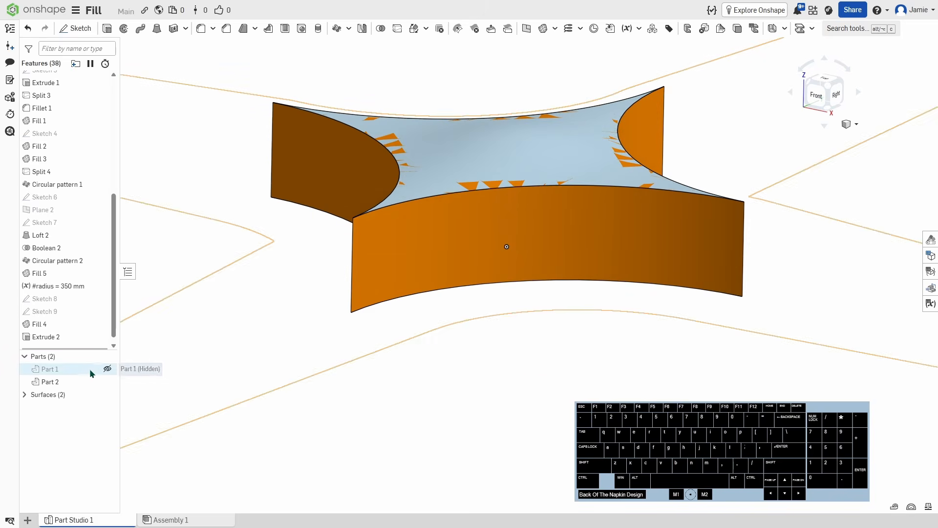
Show the hidden four-armed part around the hub core
left_click(107, 370)
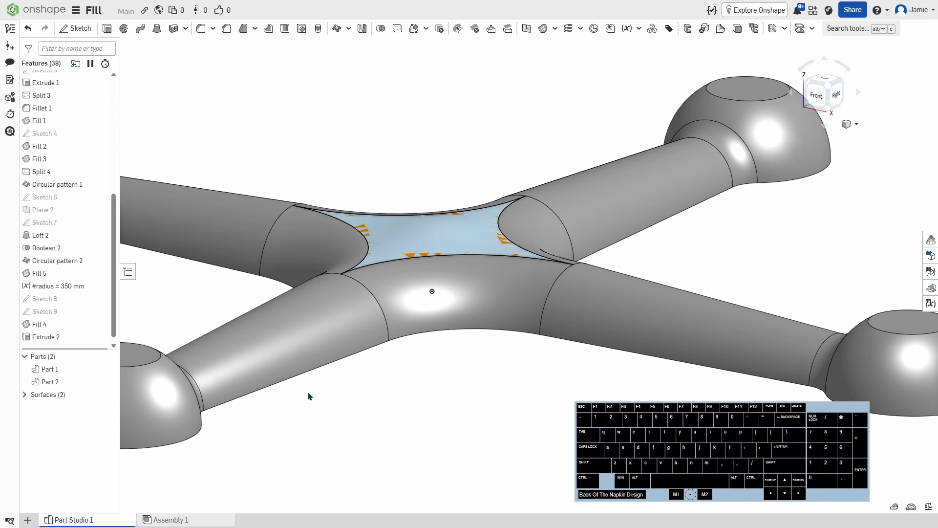
Try to unite the four-armed part with the extruded hub core in a Boolean union
left_click(381, 30)
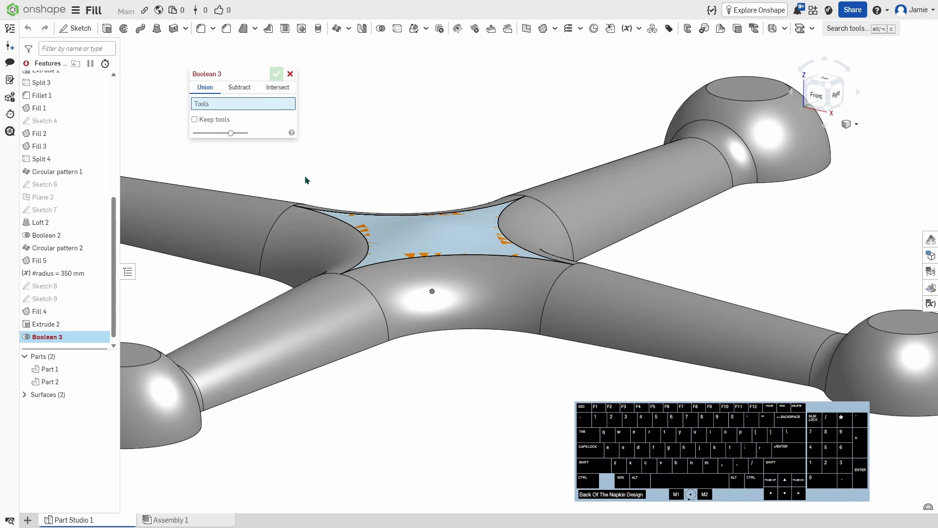
left_click(54, 370)
left_click(52, 382)
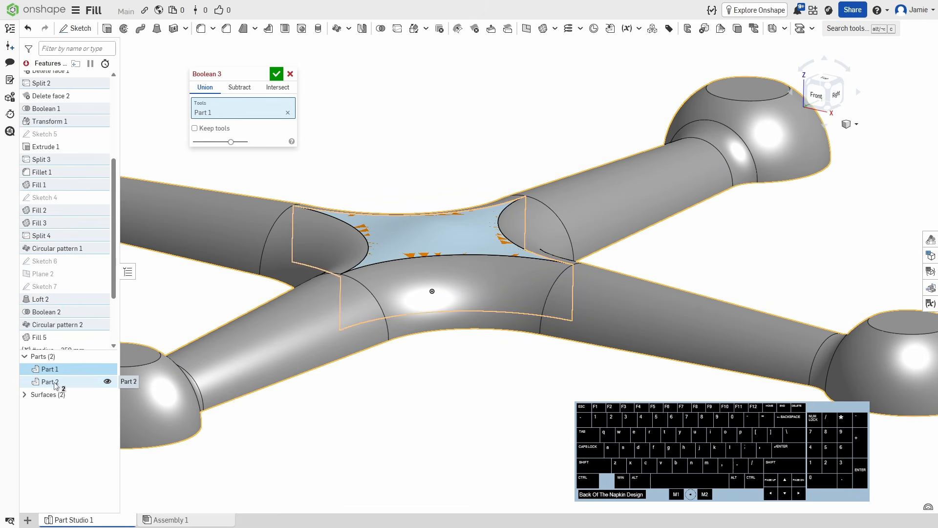
left_click(277, 74)
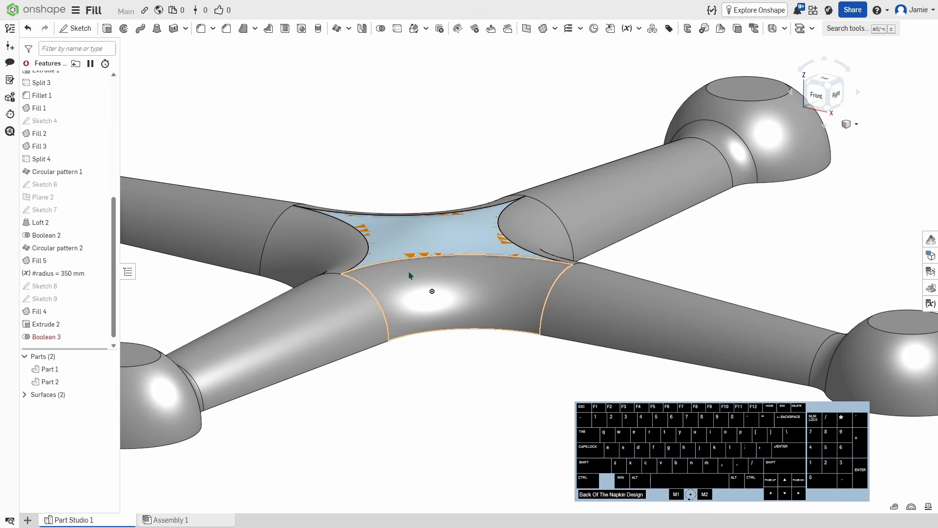
Reopen the Boolean union to examine the conflicting faces at the hub, and remove the union feature
left_click(426, 232)
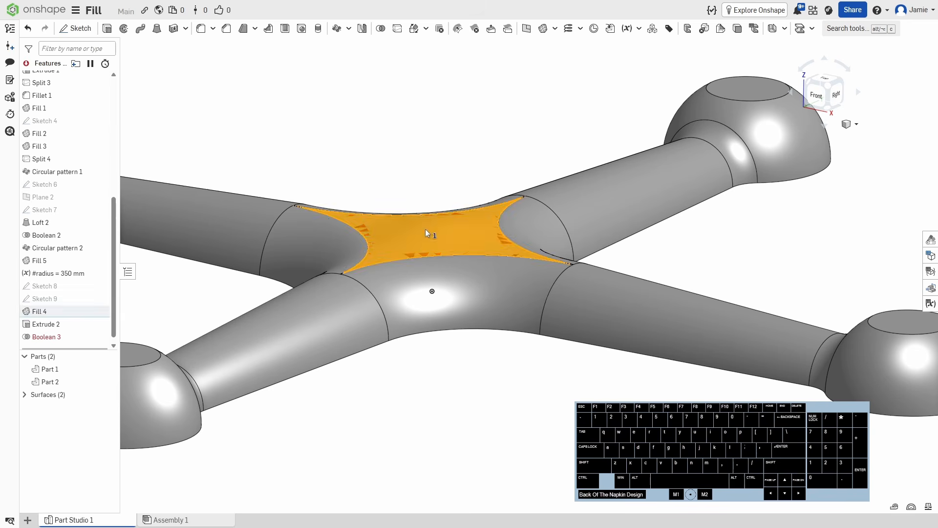
right_click_drag(517, 146, 526, 169)
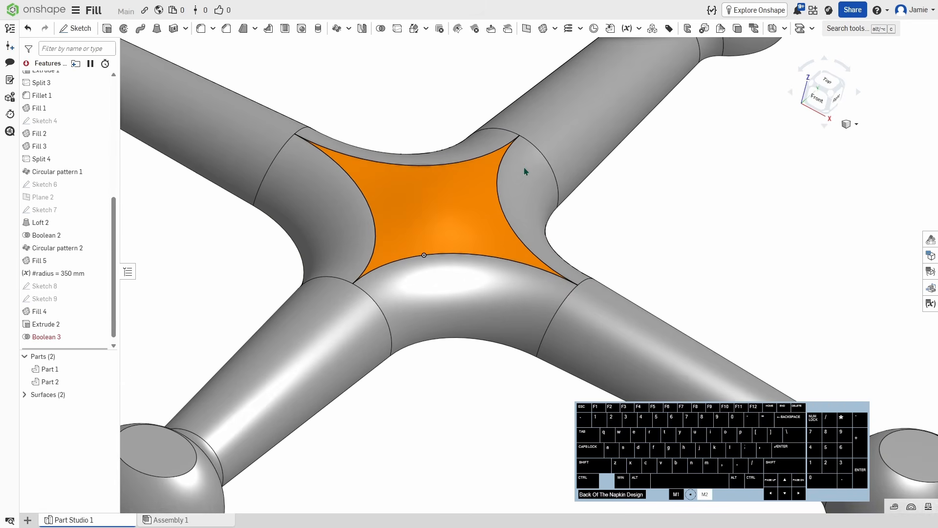
double_click(47, 336)
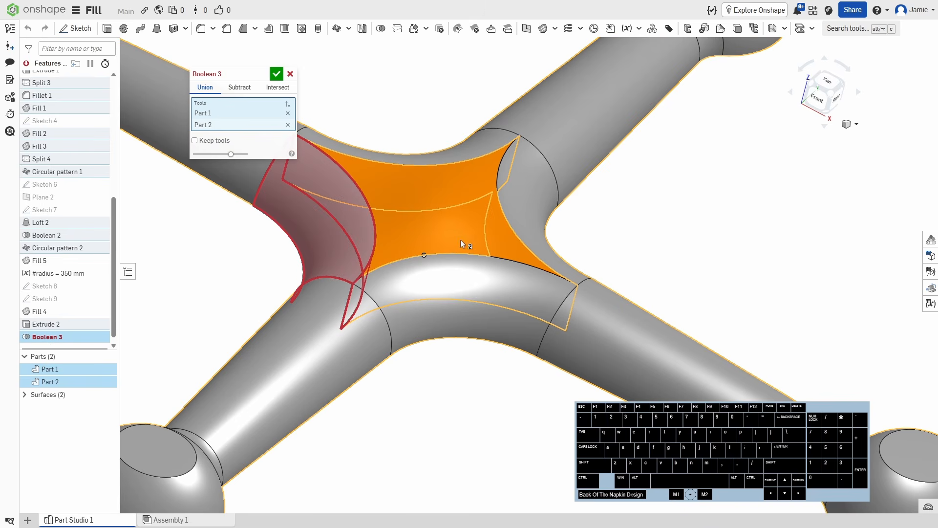
right_click_drag(461, 241, 389, 187)
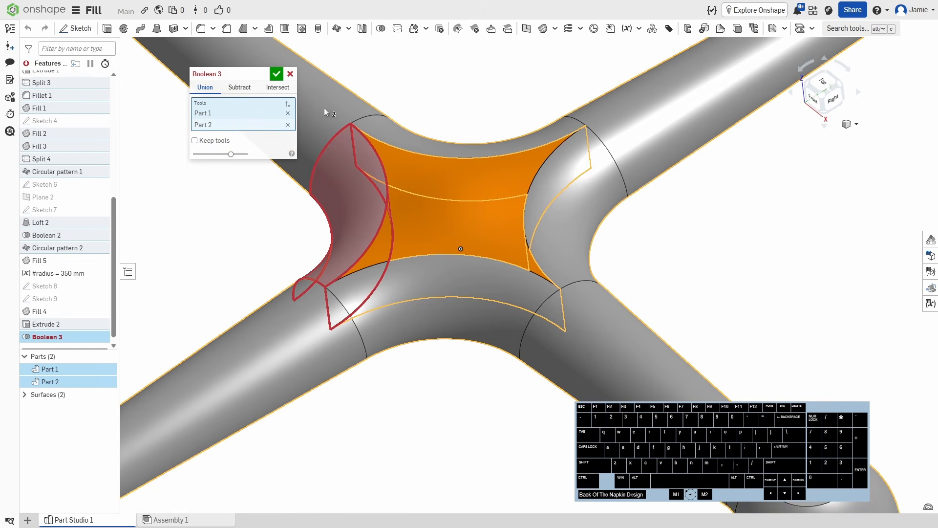
left_click(291, 74)
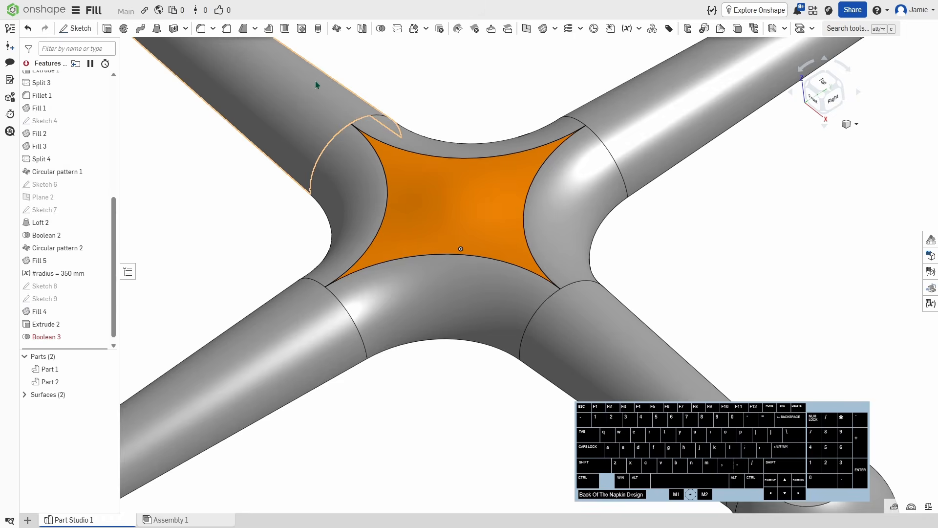
scroll(444, 315, "up", 5)
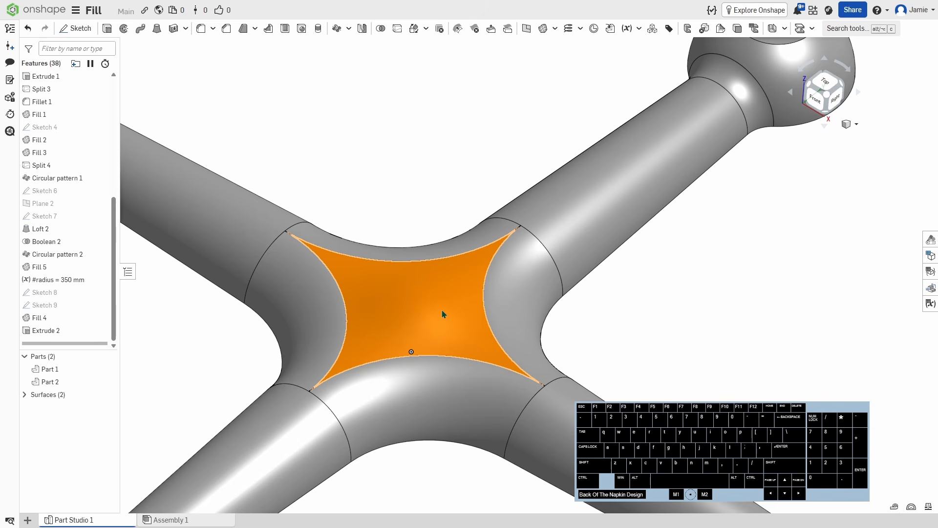
Hide the solid hub core to expose the inner corners of the hub opening
left_click(414, 318)
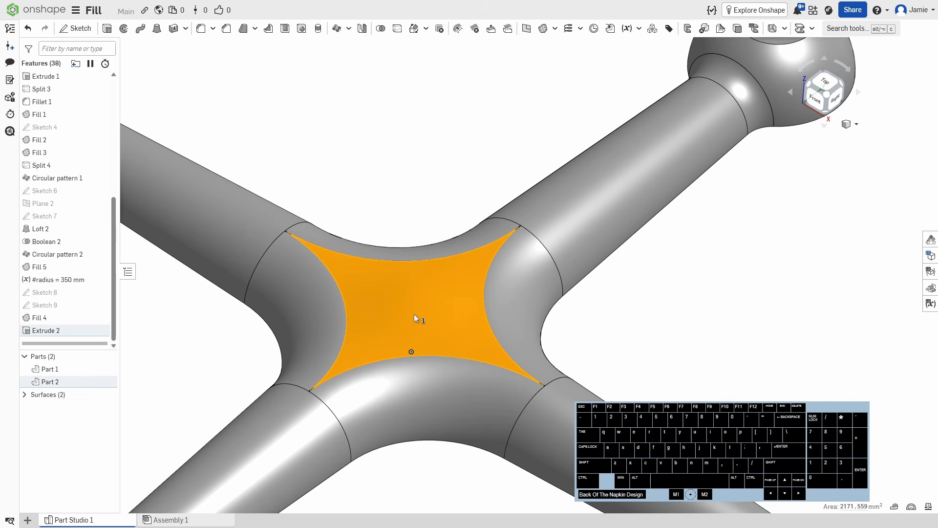
key("y")
right_click_drag(682, 323, 655, 323)
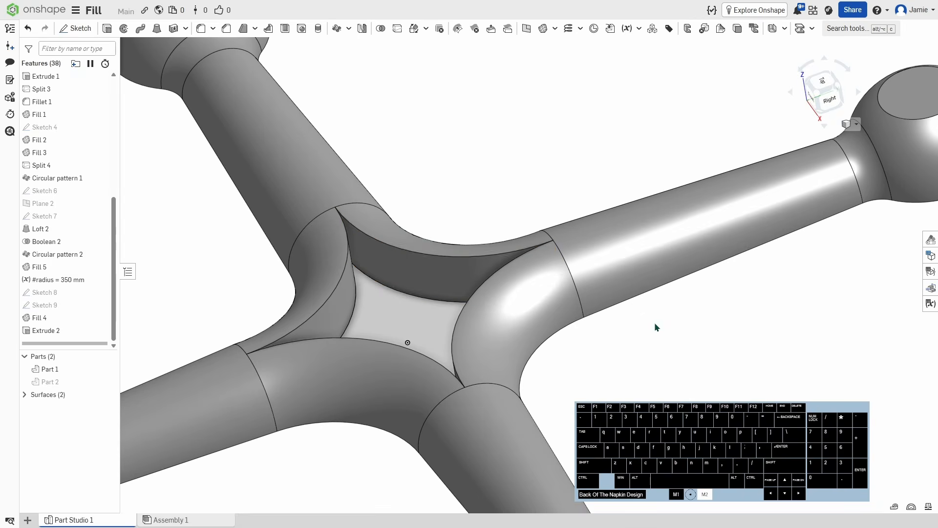
right_click_drag(428, 235, 512, 193)
Fillet the four upright corner edges inside the hub opening with a 10 mm radius
scroll(346, 246, "up", 4)
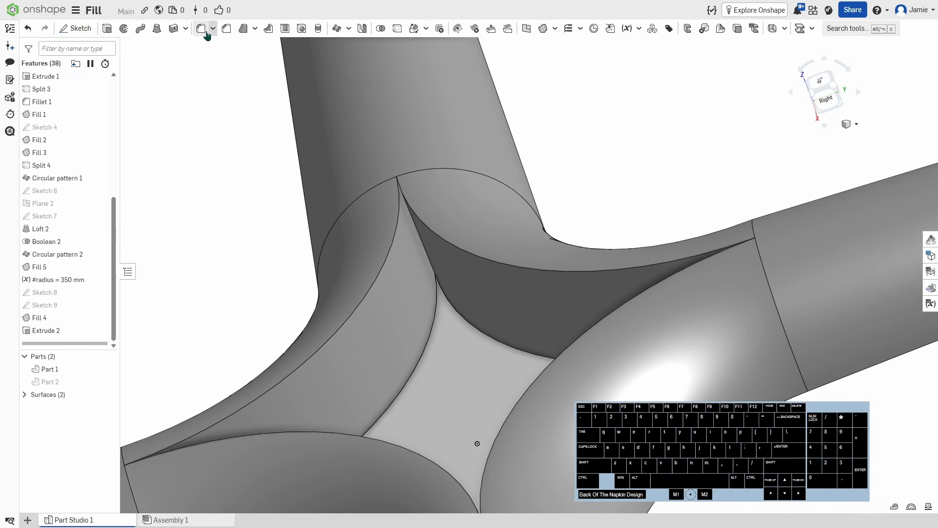
left_click(423, 248)
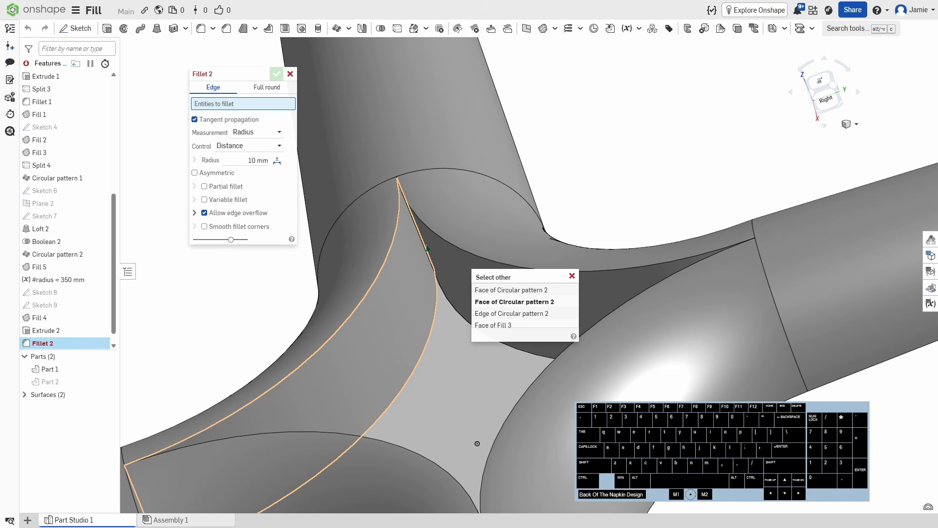
left_click(502, 313)
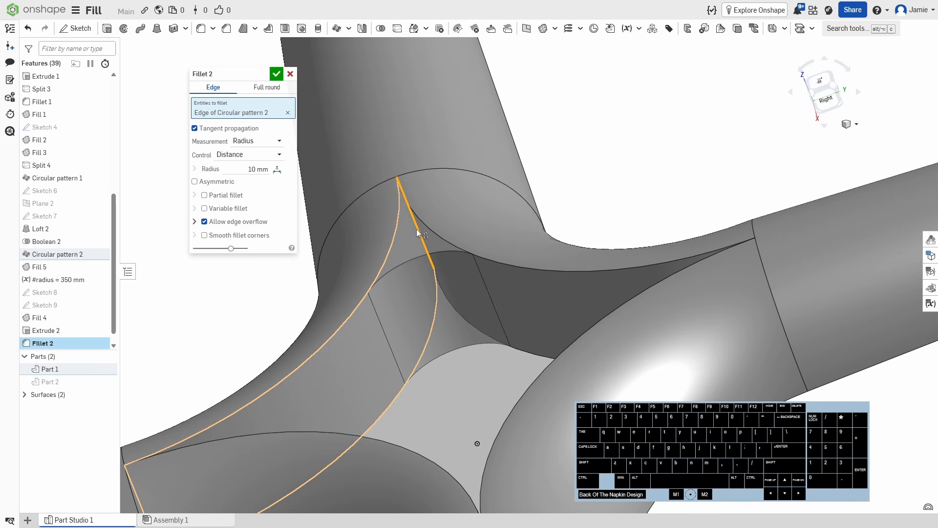
right_click_drag(418, 230, 571, 338)
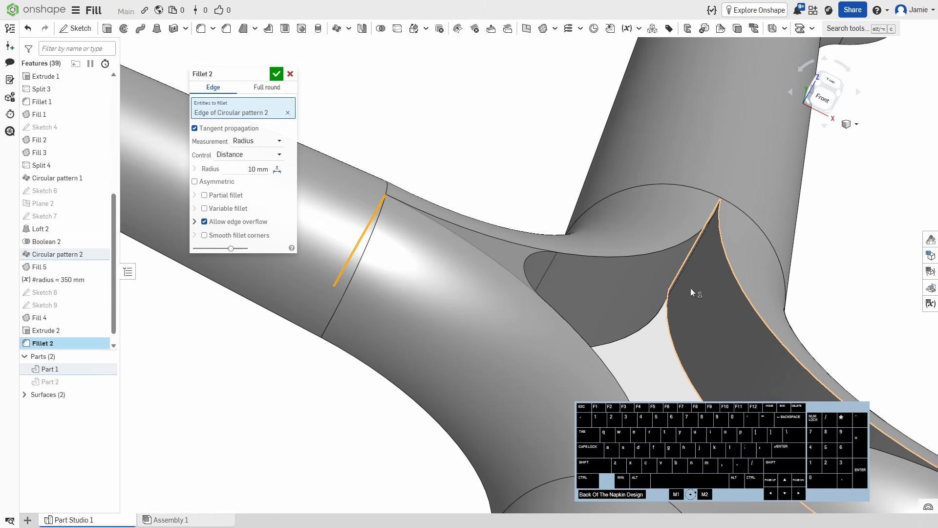
left_click(691, 254)
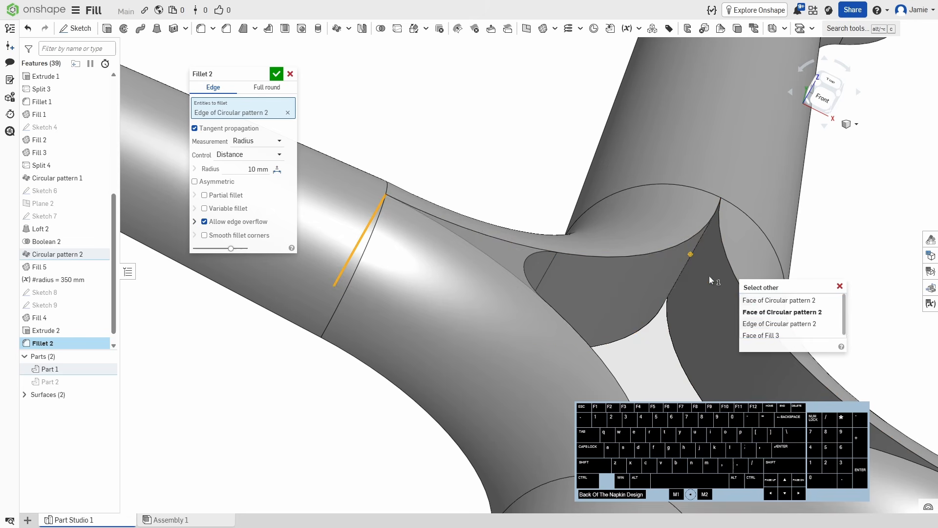
left_click(763, 324)
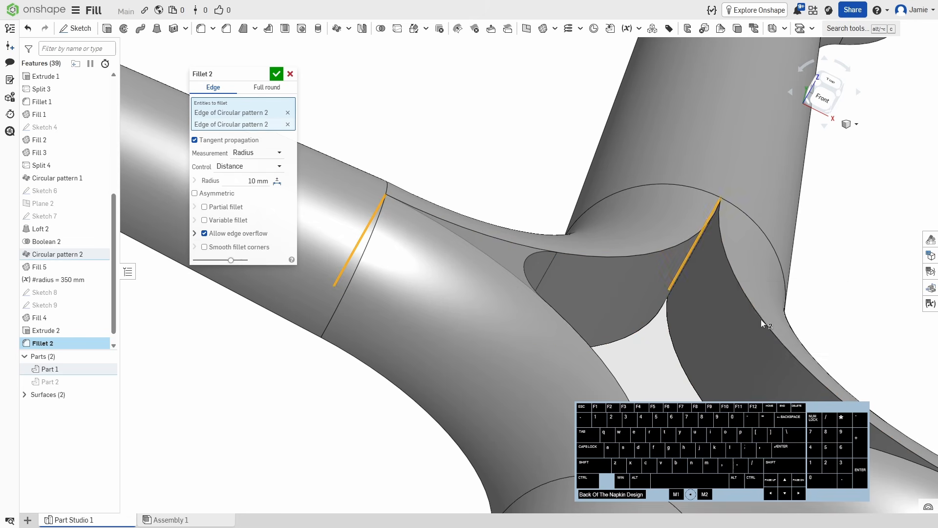
right_click_drag(763, 324, 740, 318)
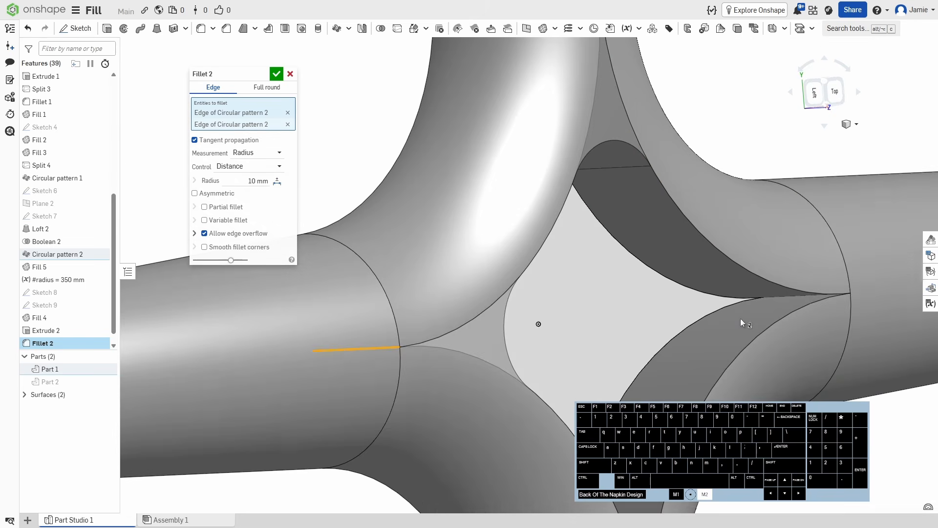
left_click(802, 295)
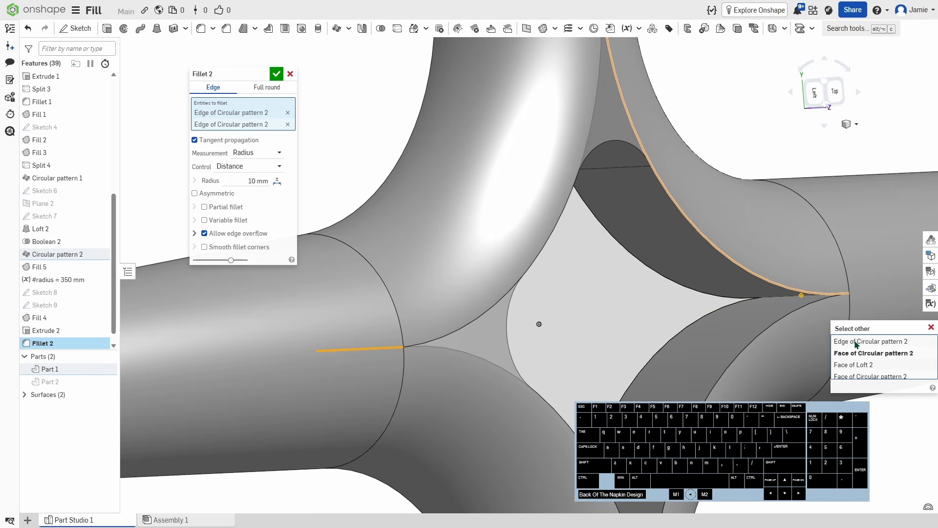
scroll(855, 362, "down", 1)
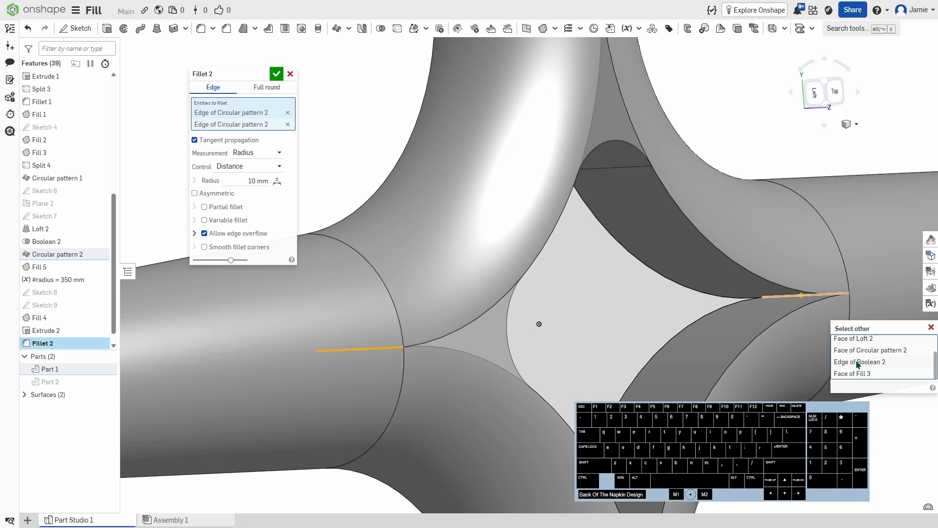
left_click(857, 362)
right_click_drag(653, 373, 616, 449)
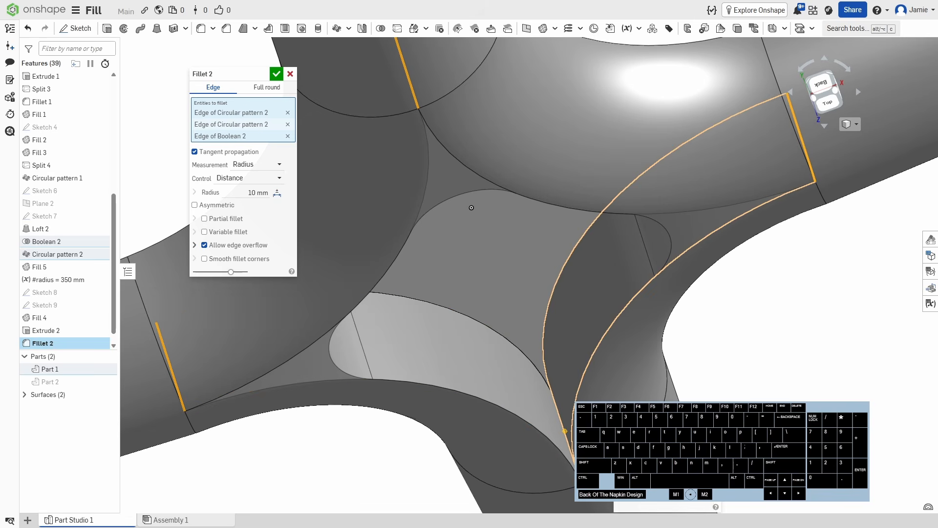
left_click(565, 432)
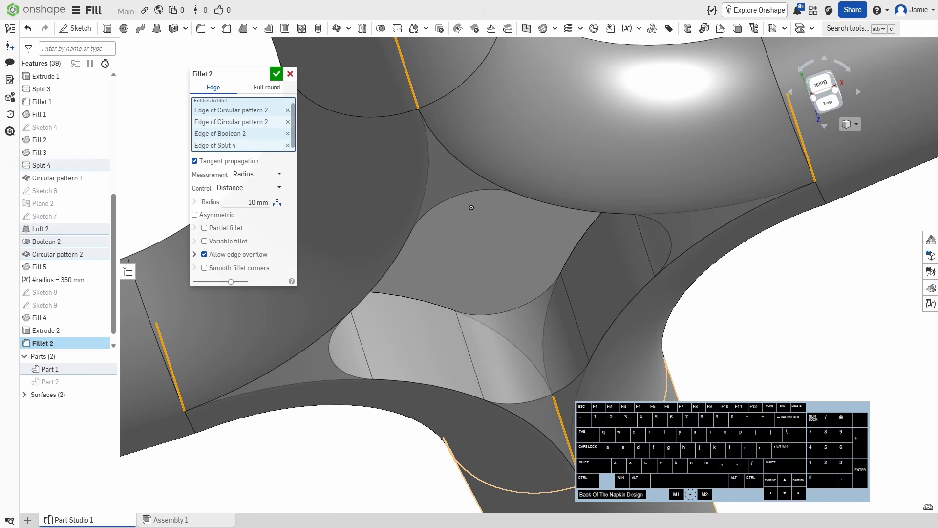
scroll(704, 416, "down", 3)
left_click(276, 78)
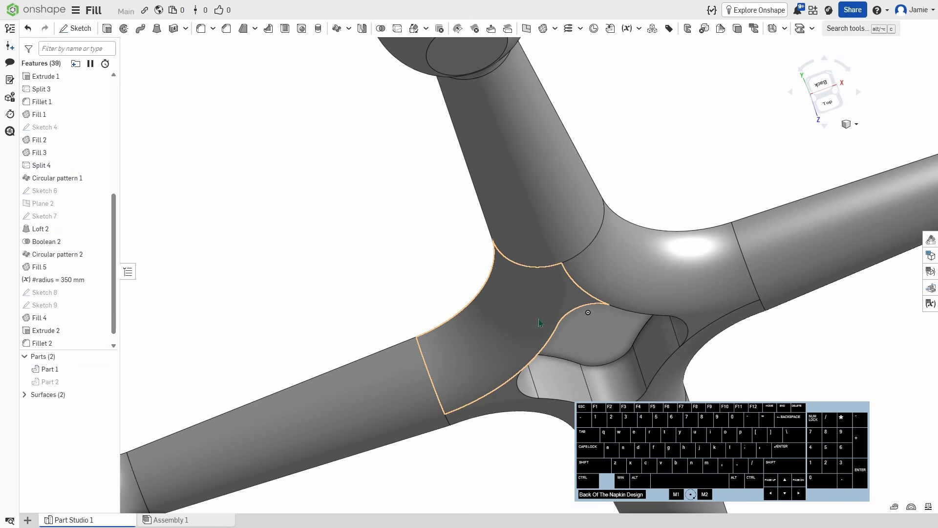
Show the hub core again and unite it with the four-armed part in a Boolean union
right_click_drag(539, 319, 514, 235)
scroll(757, 303, "down", 5)
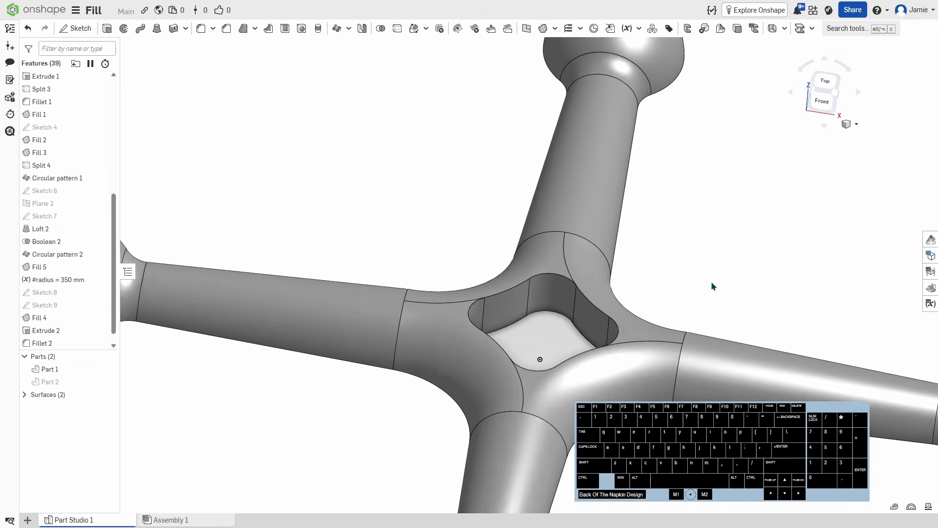
right_click_drag(708, 297, 718, 314)
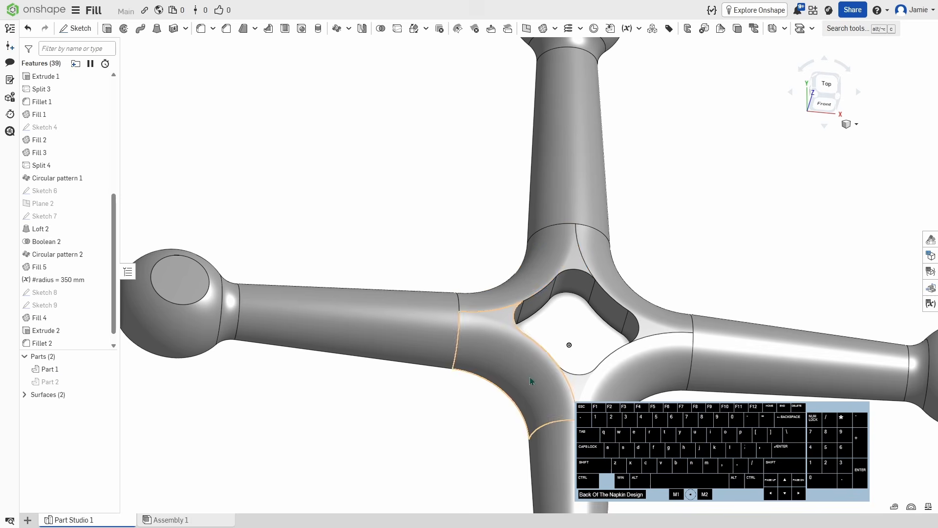
left_click(108, 382)
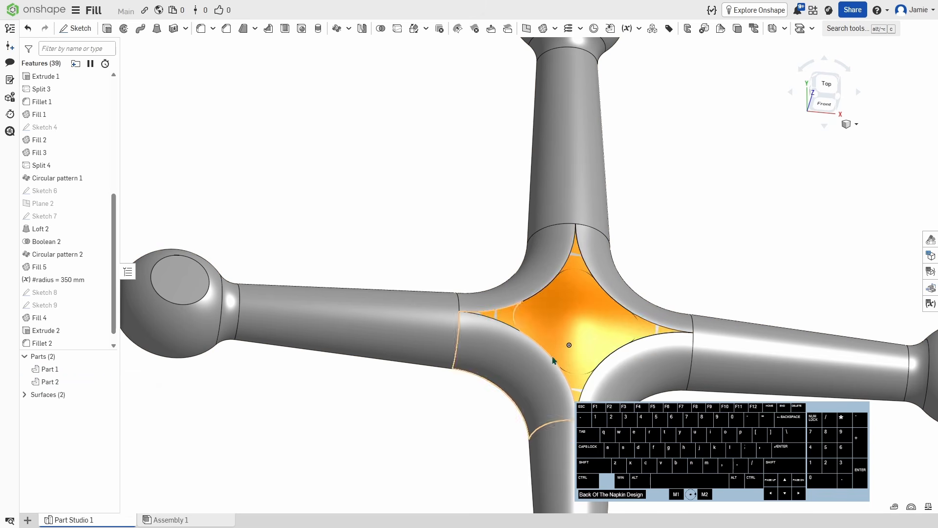
left_click(380, 29)
left_click(581, 191)
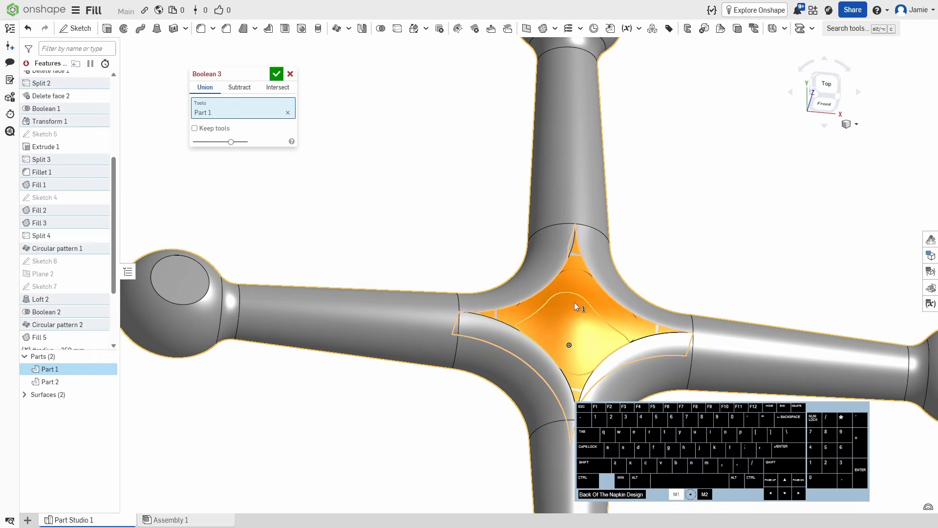
left_click(579, 307)
left_click(277, 78)
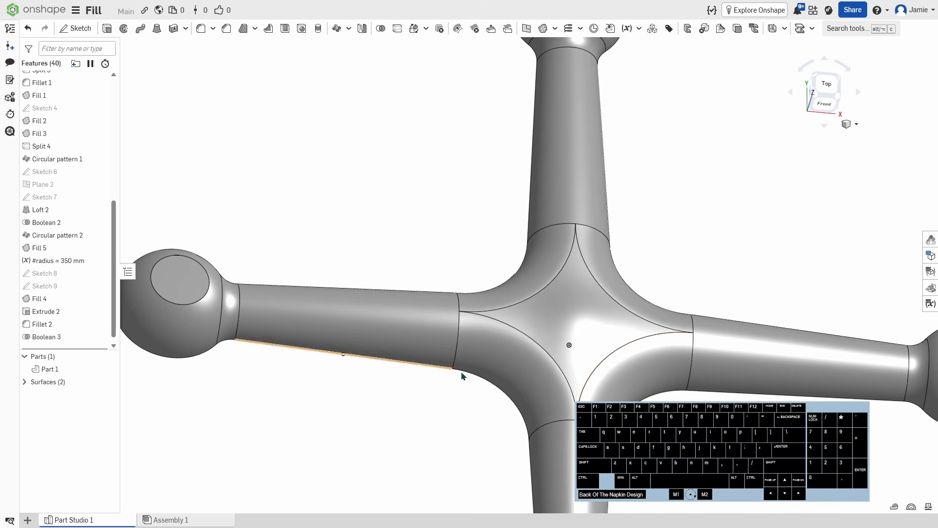
Mirror the four-armed part across its flat underside to form one complete handle with full balls
right_click_drag(461, 371, 706, 359)
middle_click_drag(707, 359, 595, 339)
right_click_drag(595, 339, 542, 394)
scroll(543, 397, "down", 3)
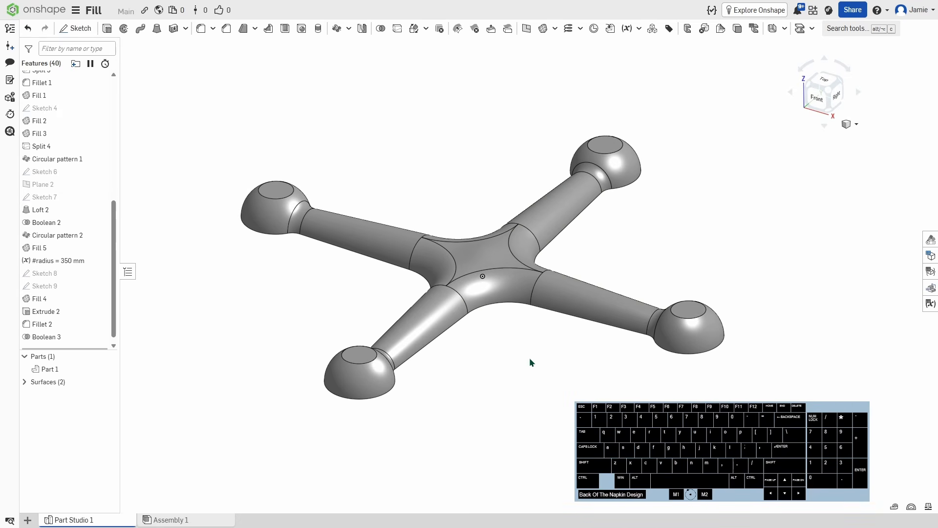
right_click_drag(530, 357, 525, 342)
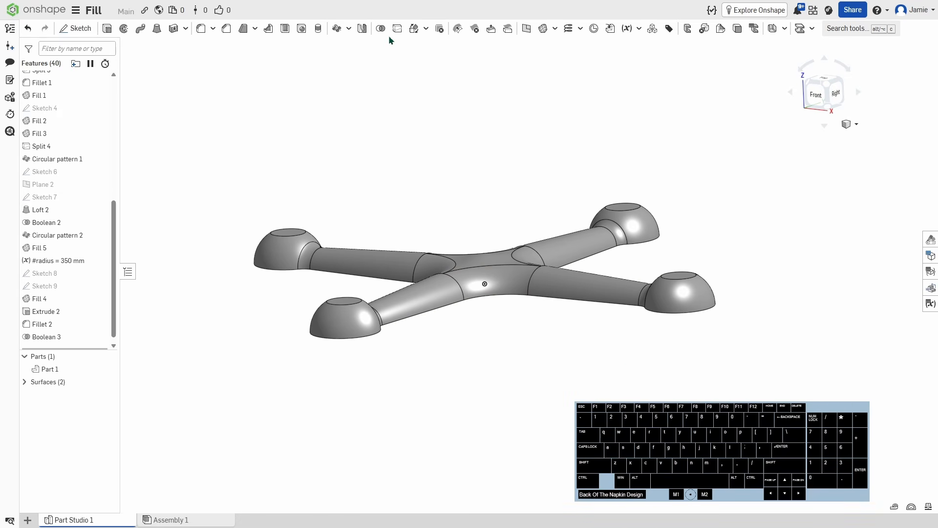
left_click(362, 28)
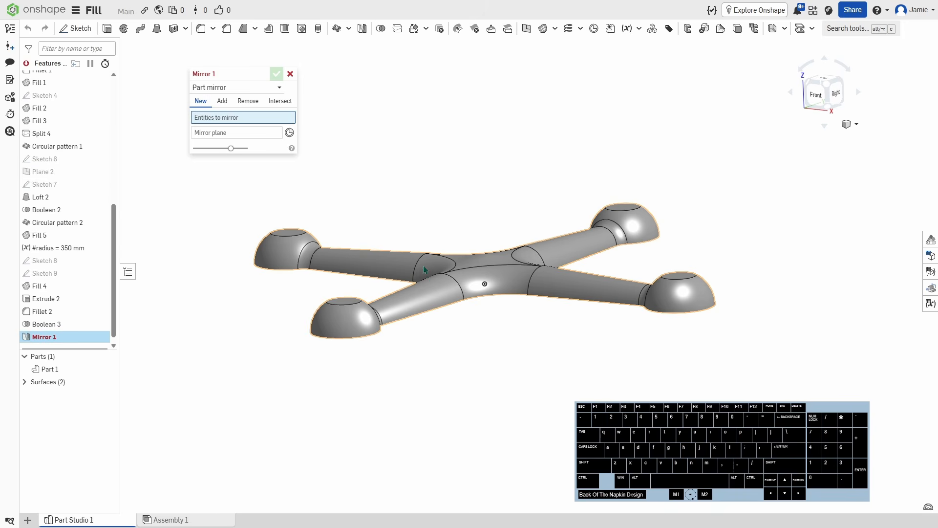
left_click(432, 279)
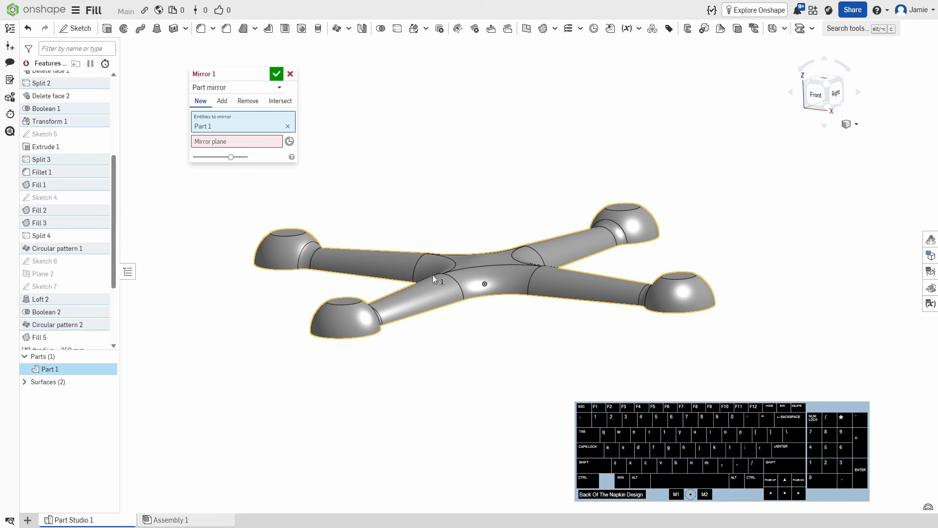
left_click(211, 142)
right_click_drag(544, 367, 476, 316)
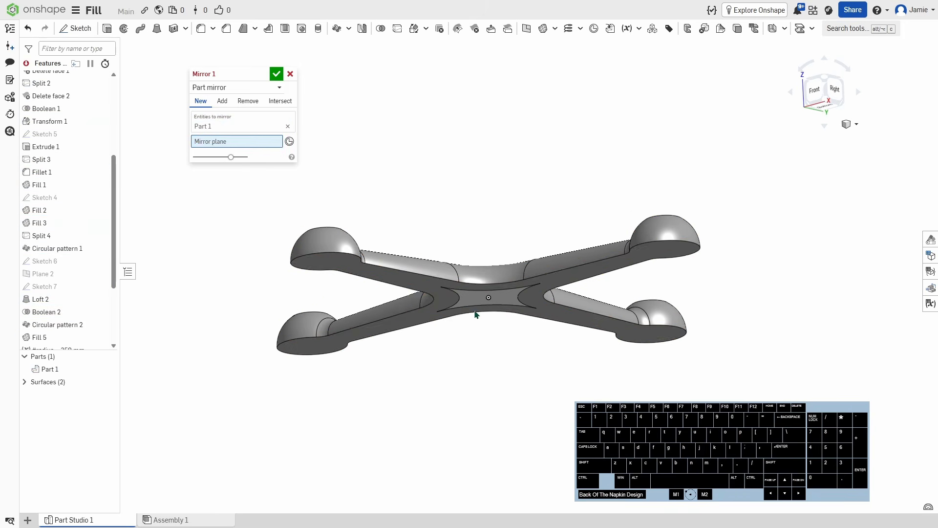
left_click(431, 286)
left_click(276, 74)
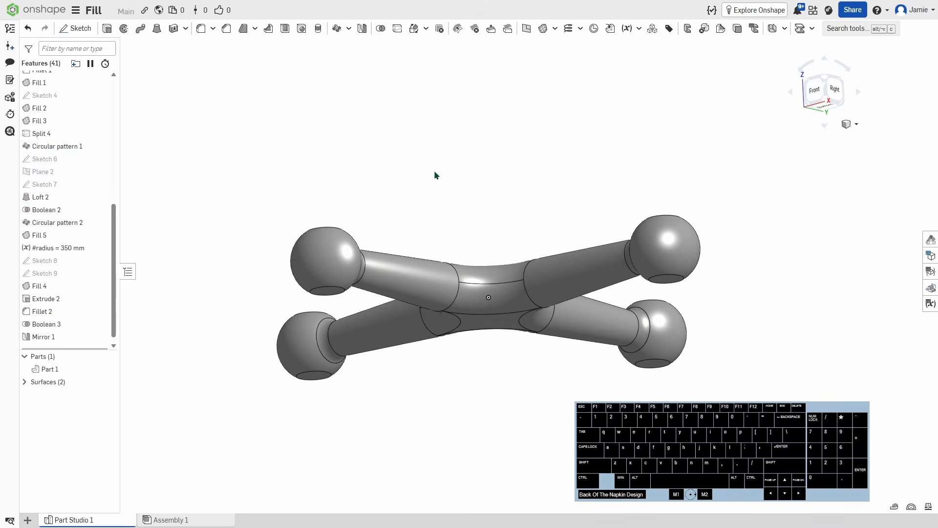
Show the Front plane and cut a section view of the mirrored handle along it to examine the interior
right_click_drag(434, 170, 459, 201)
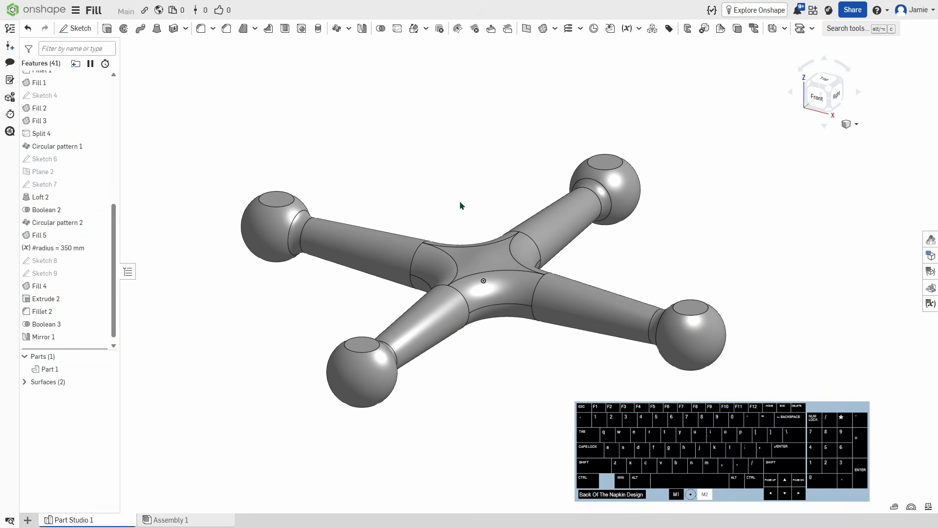
left_click(856, 125)
left_click(813, 292)
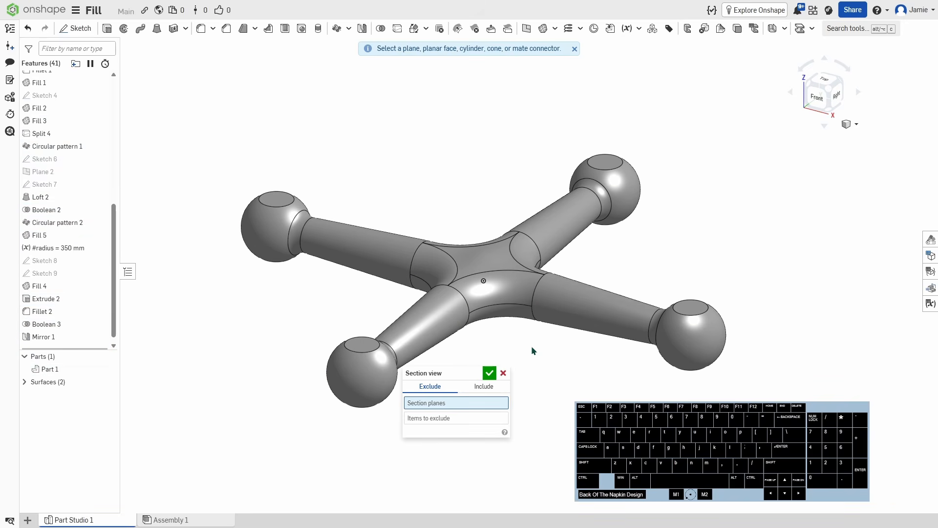
scroll(93, 216, "up", 5)
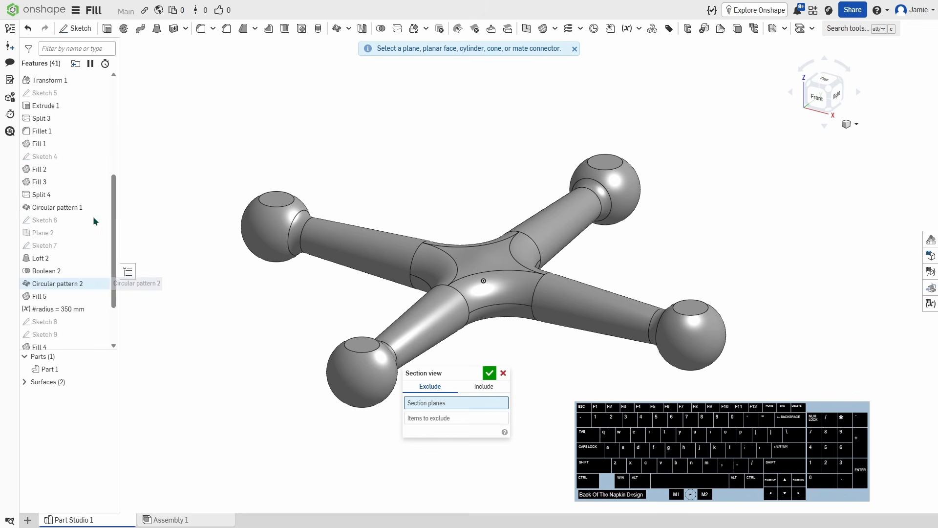
left_click(101, 115)
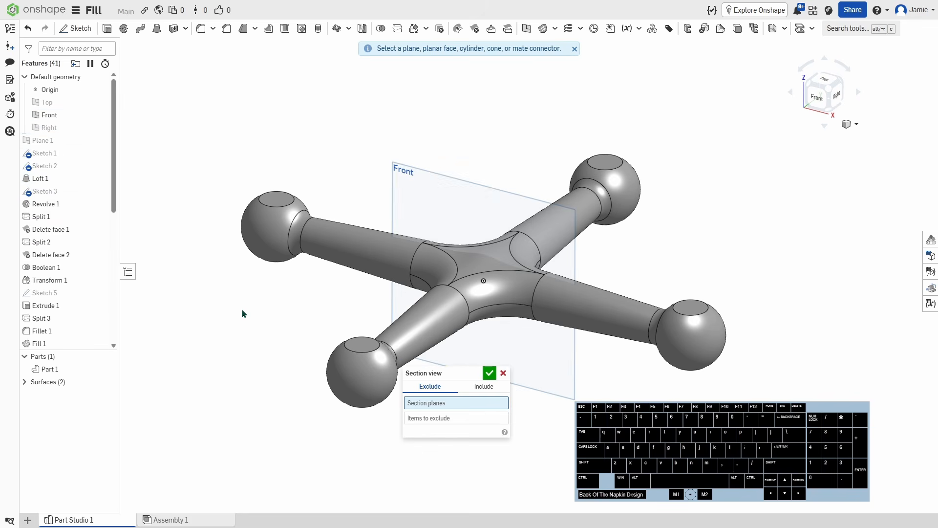
left_click(425, 183)
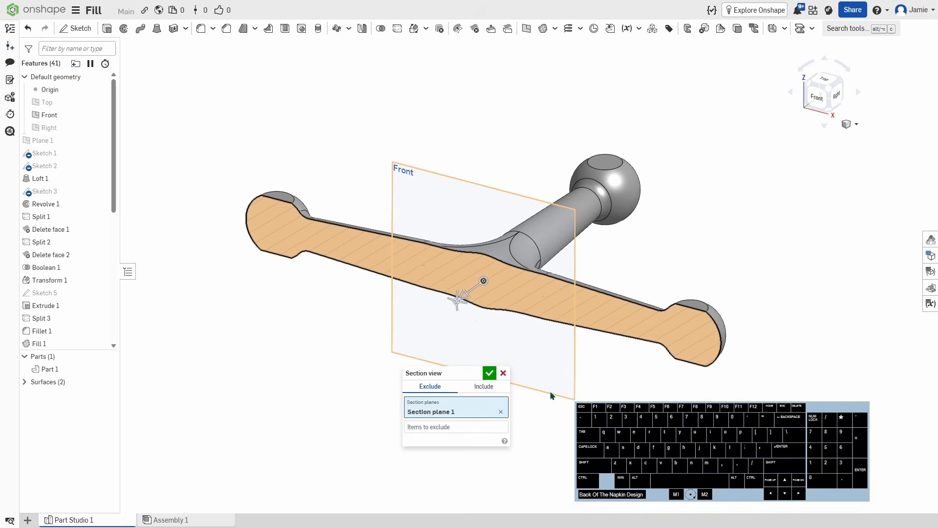
right_click_drag(550, 391, 487, 419)
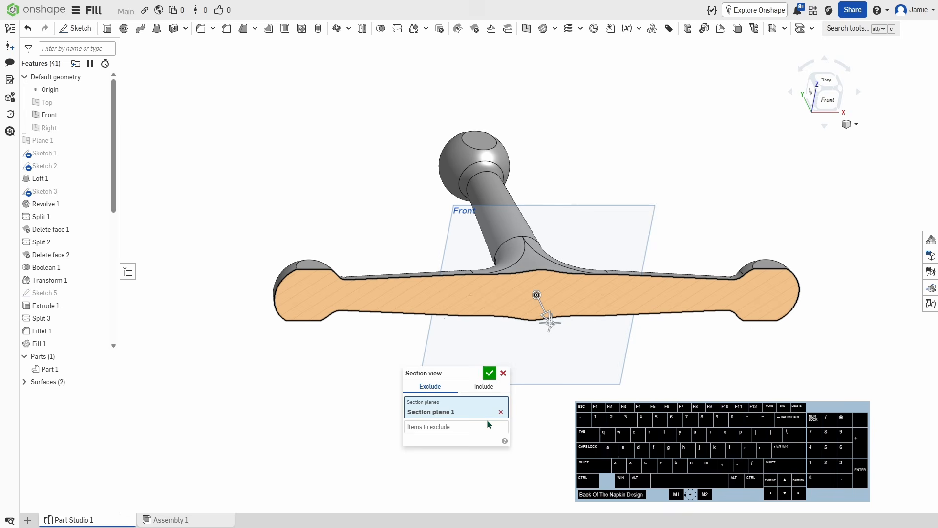
left_click(489, 375)
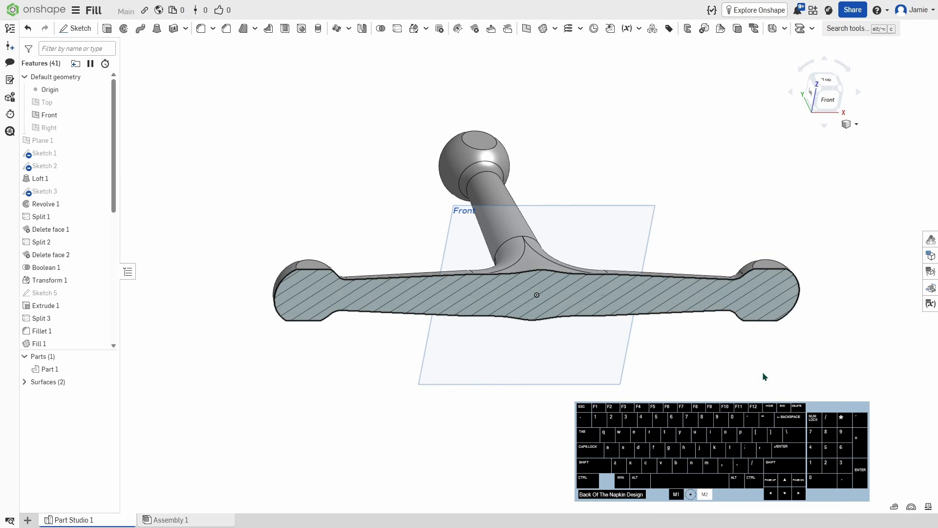
right_click_drag(765, 376, 723, 378)
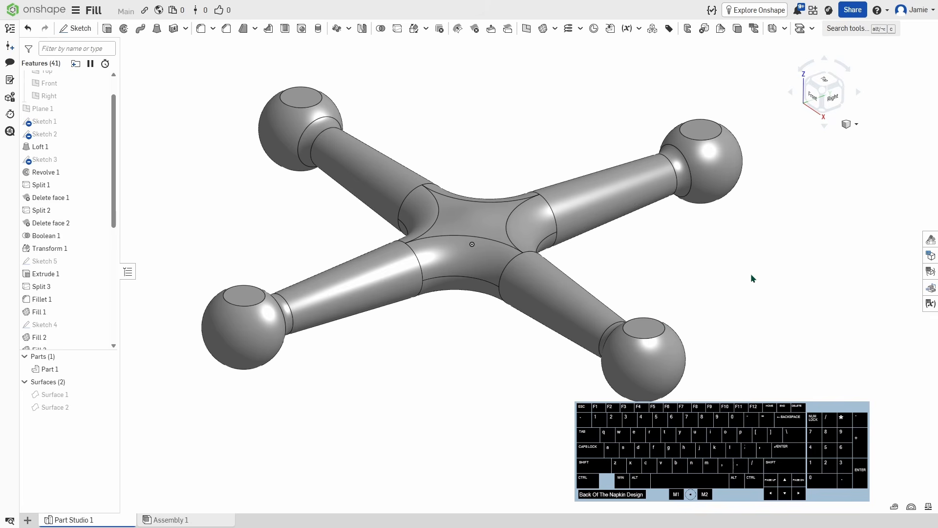